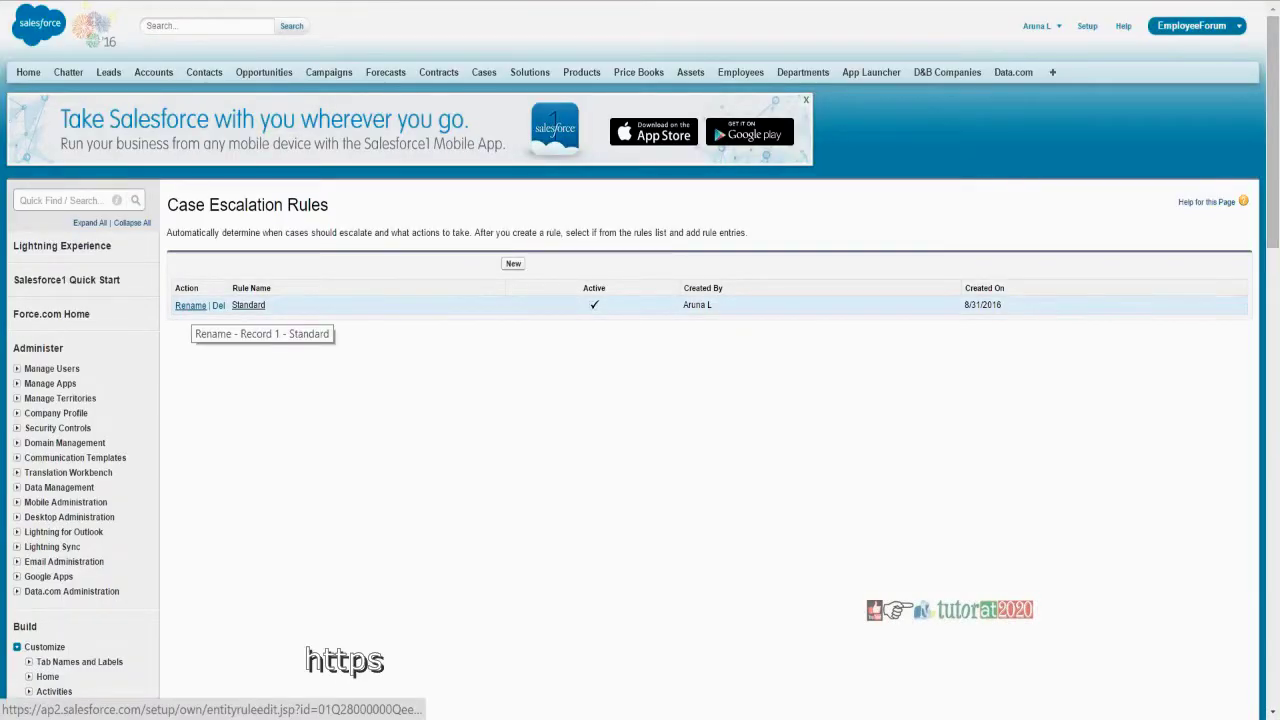
- Rename the Standard case escalation rule to Sampleescalation and save it
click(190, 305)
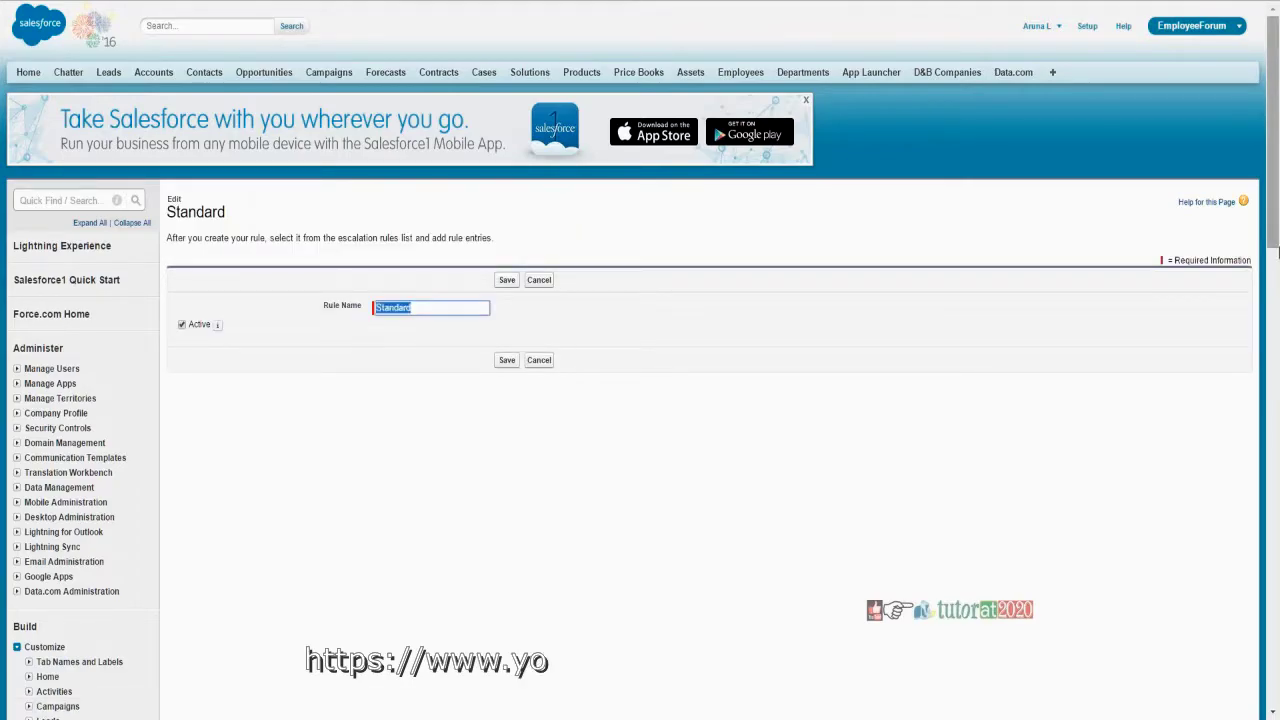
text(Samplees)
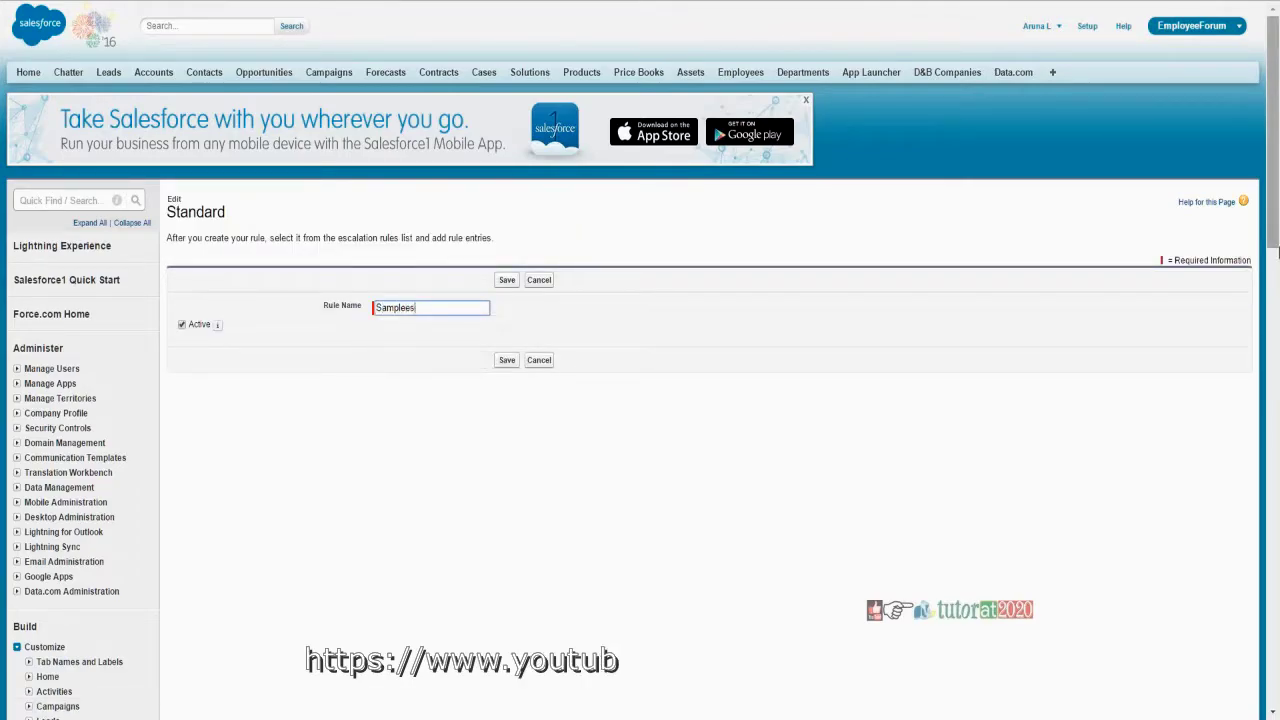
text(calation)
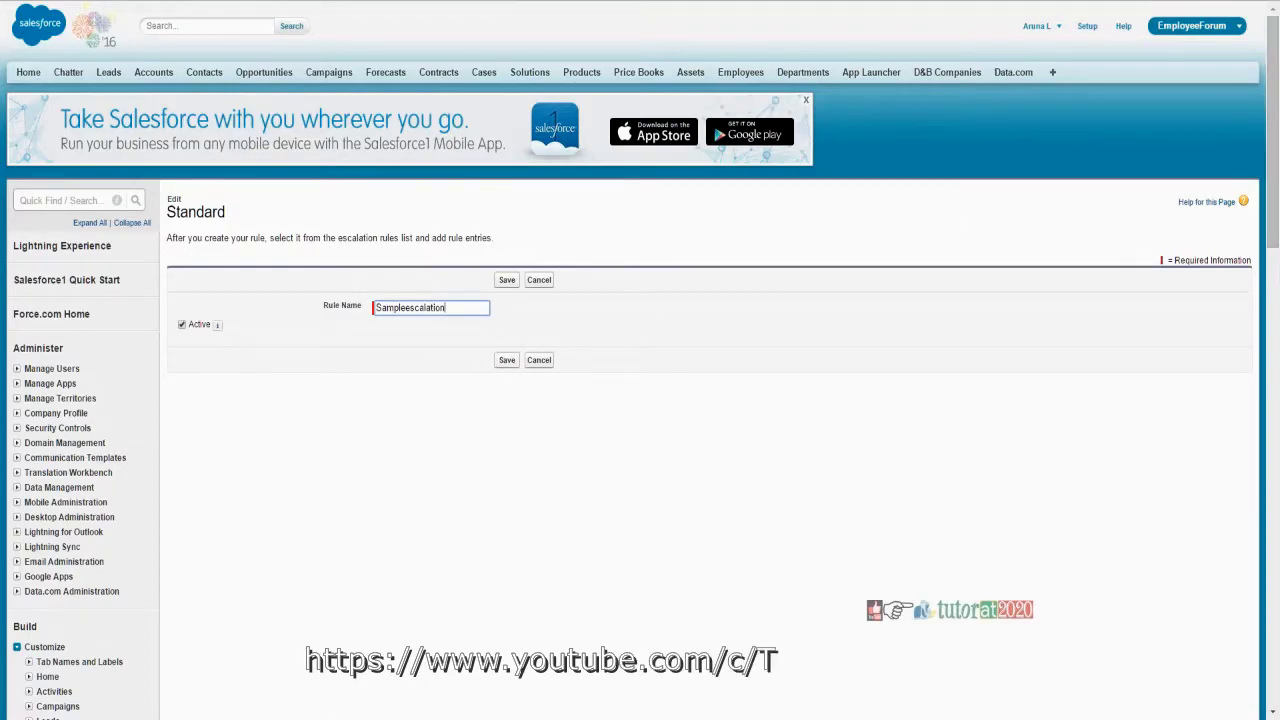
click(507, 360)
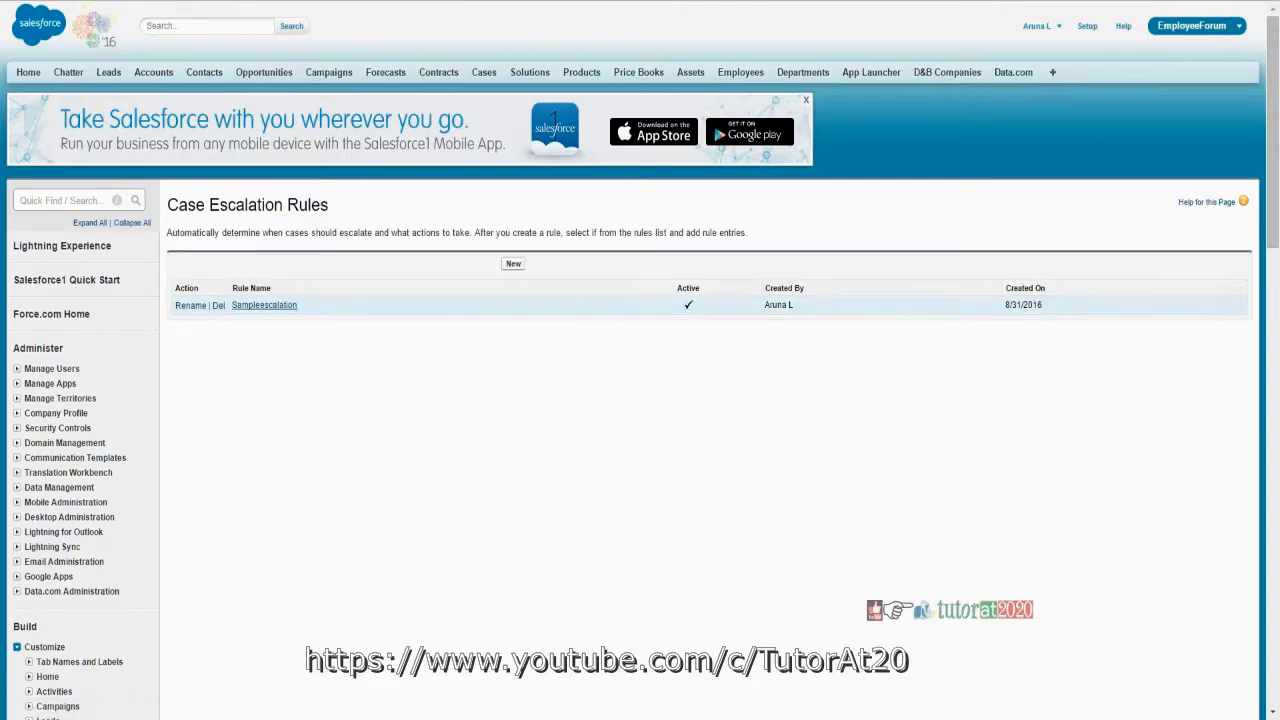
- Open the Sampleescalation rule and review the criteria of its rule entries, especially the first two
click(260, 308)
scroll(260, 320, down, 3)
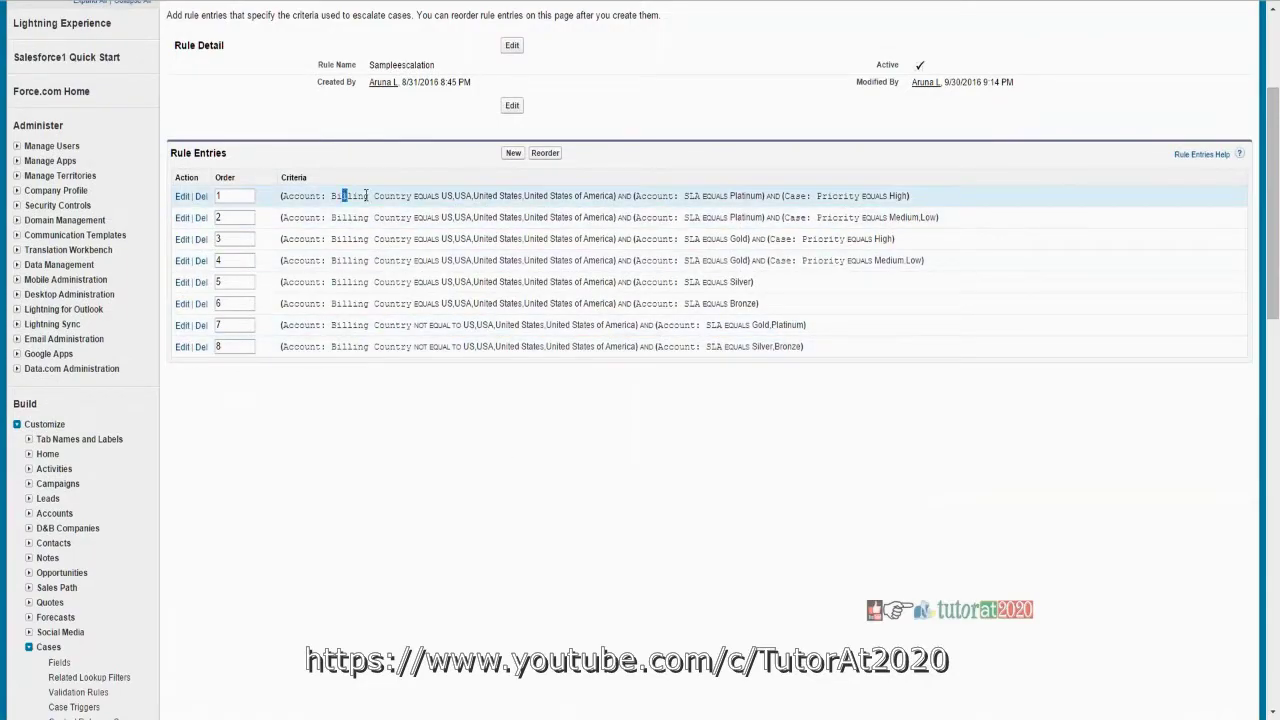
drag(366, 195, 909, 202)
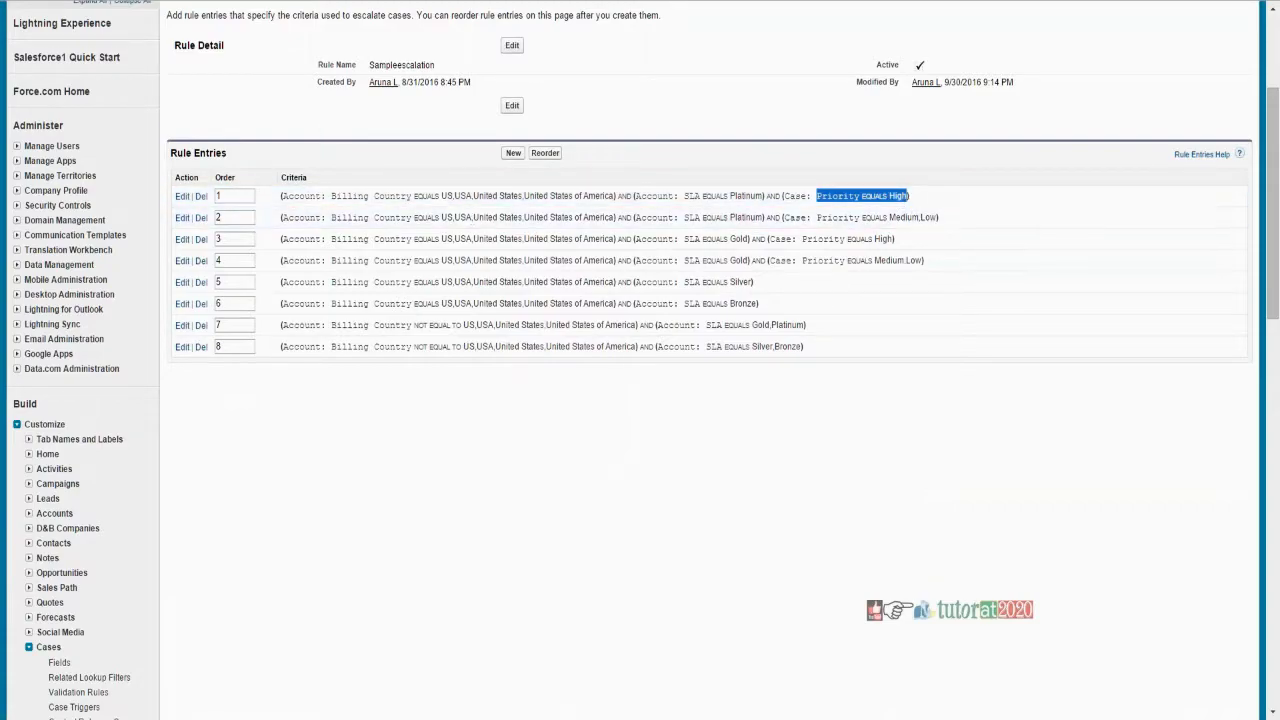
drag(304, 217, 946, 218)
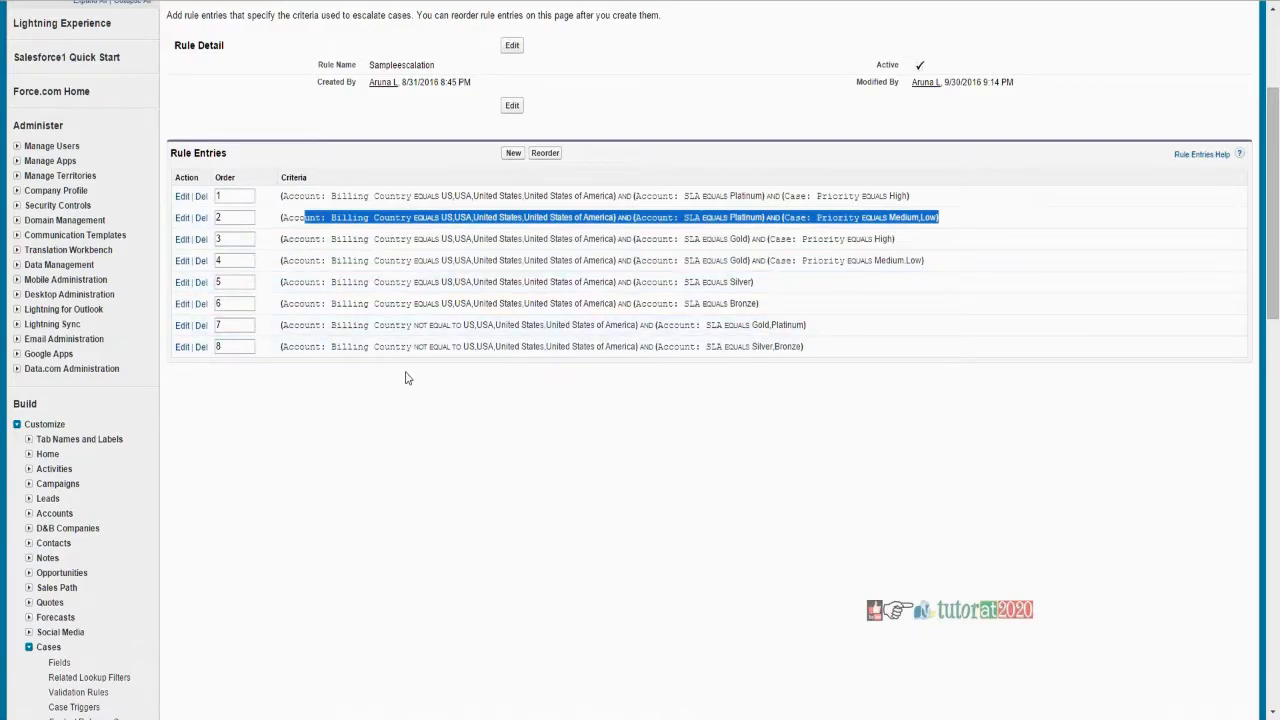
scroll(414, 371, up, 2)
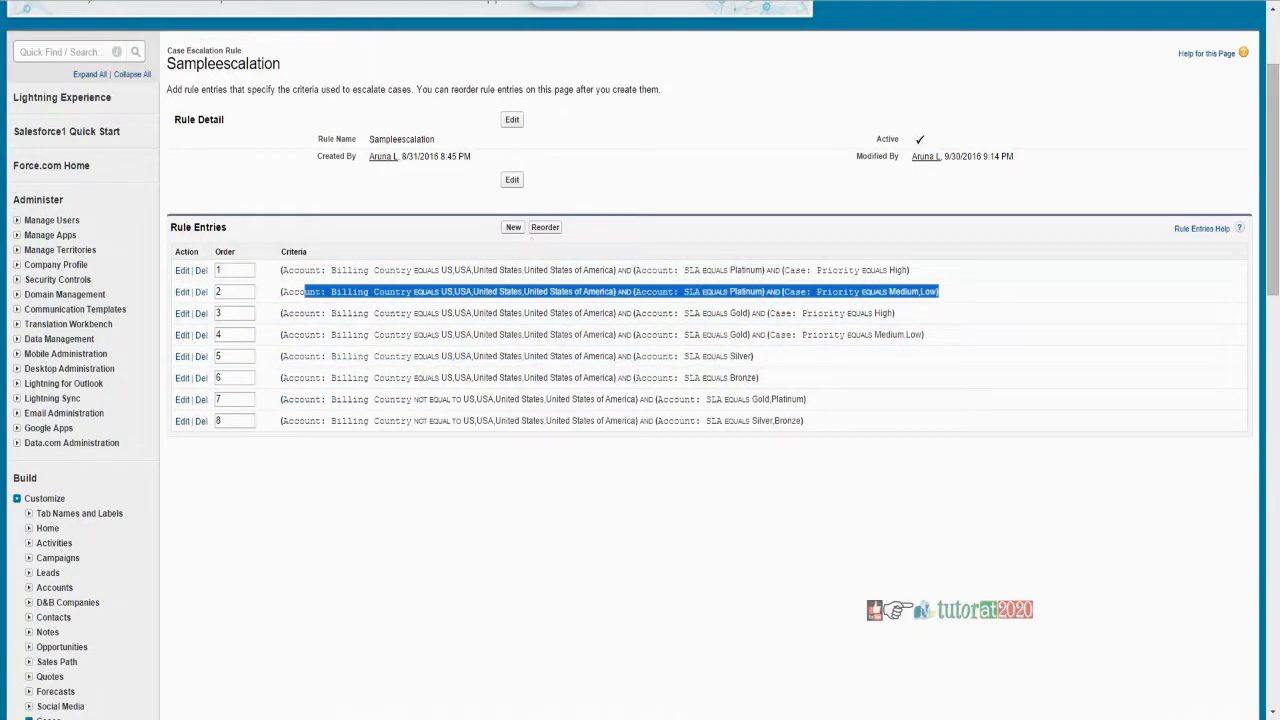
scroll(503, 370, up, 2)
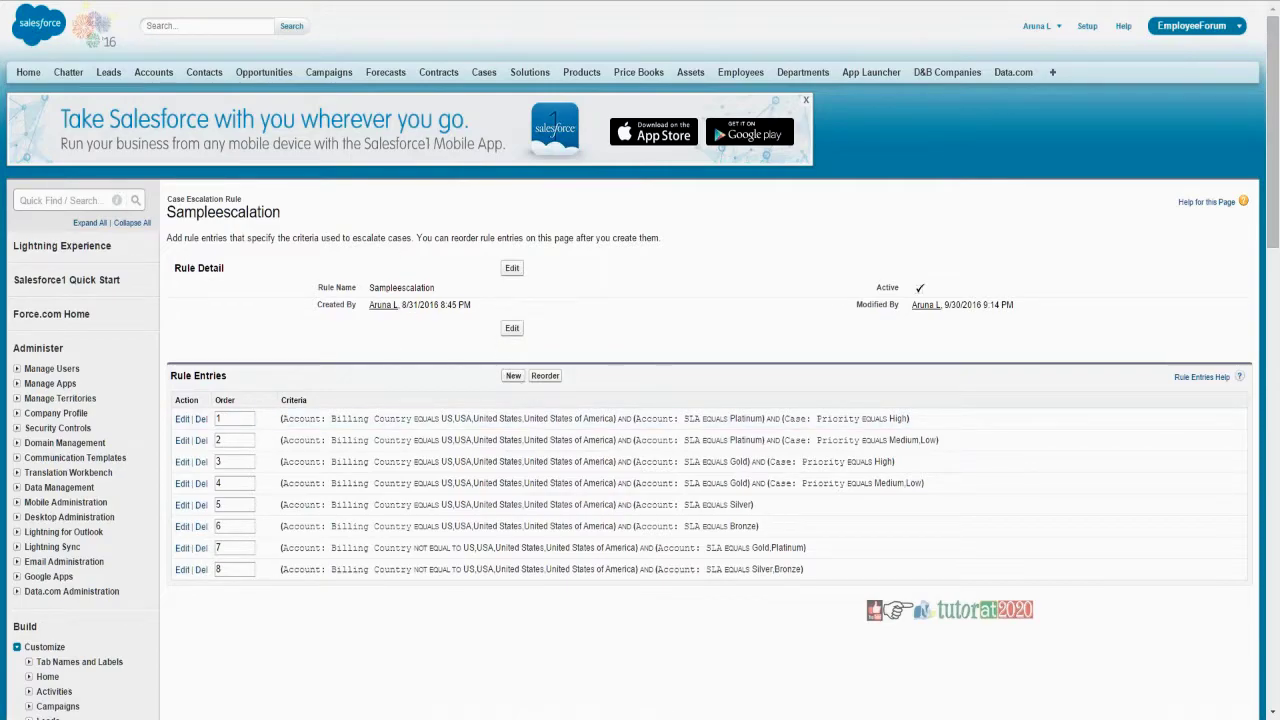
scroll(234, 460, down, 2)
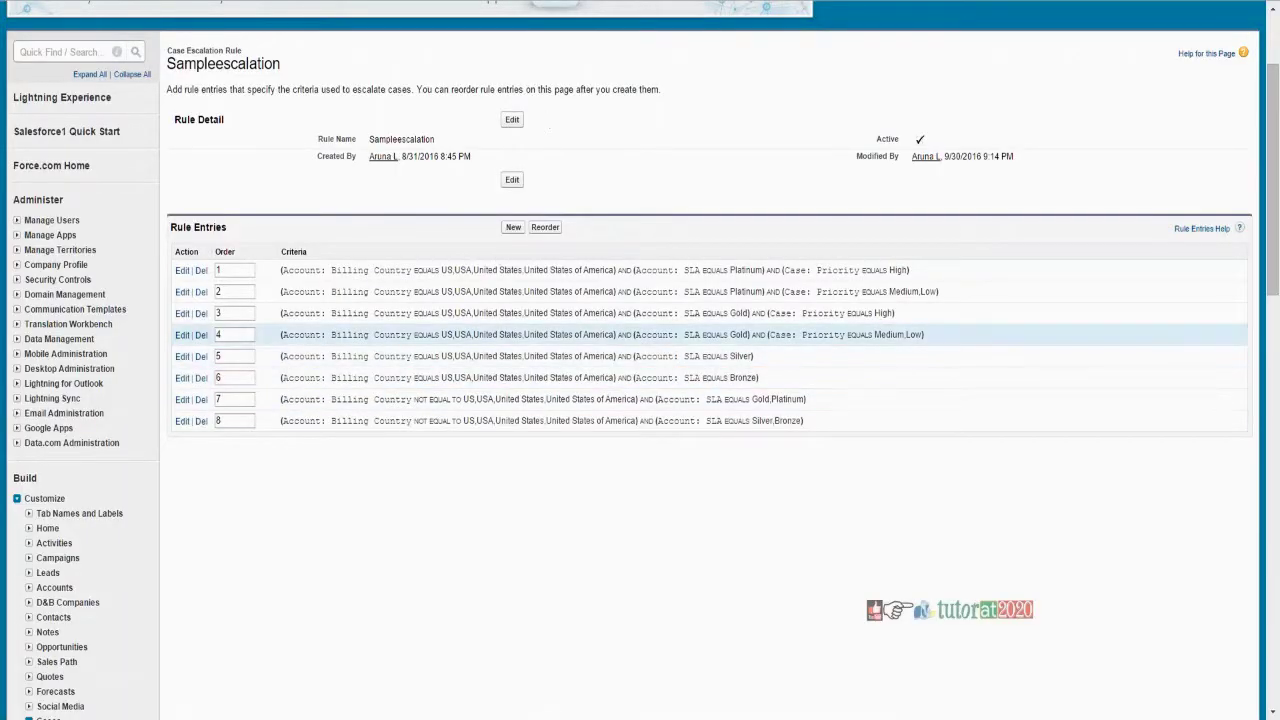
click(513, 227)
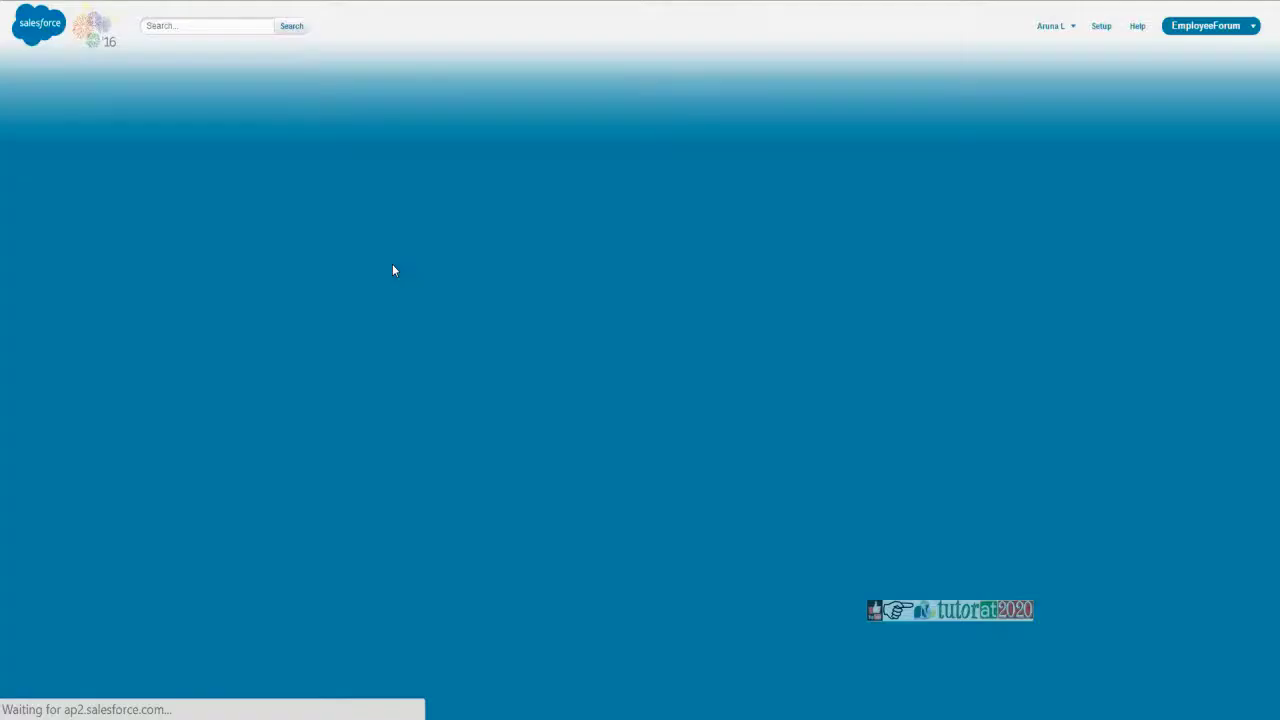
key(alt+Left)
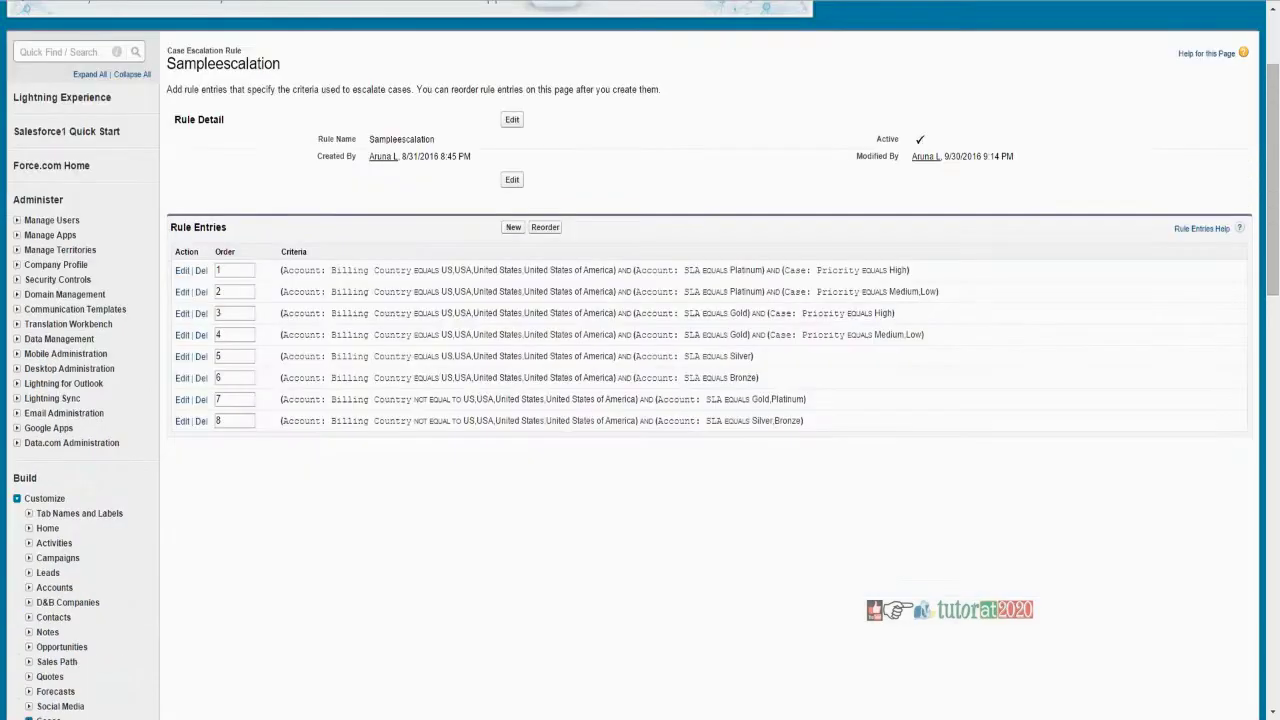
key(alt+Left)
click(513, 264)
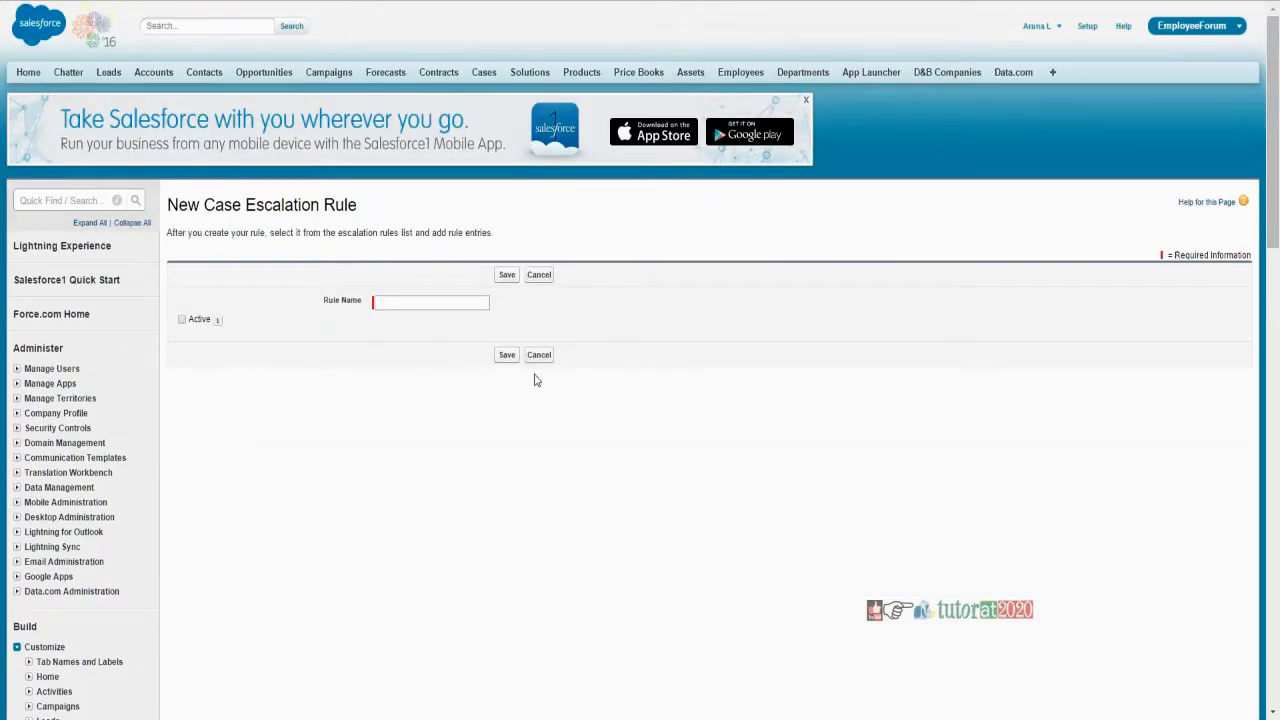
click(539, 355)
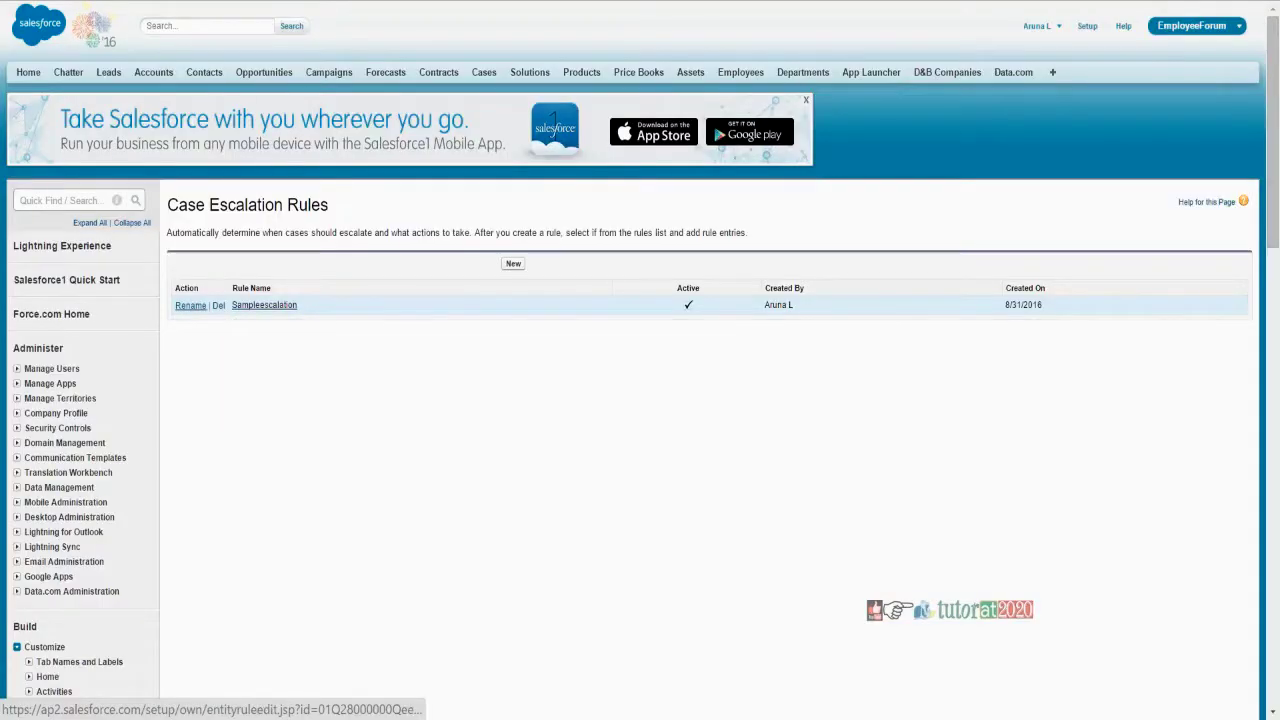
- Rename the Sampleescalation rule back to Standard and save it
click(188, 308)
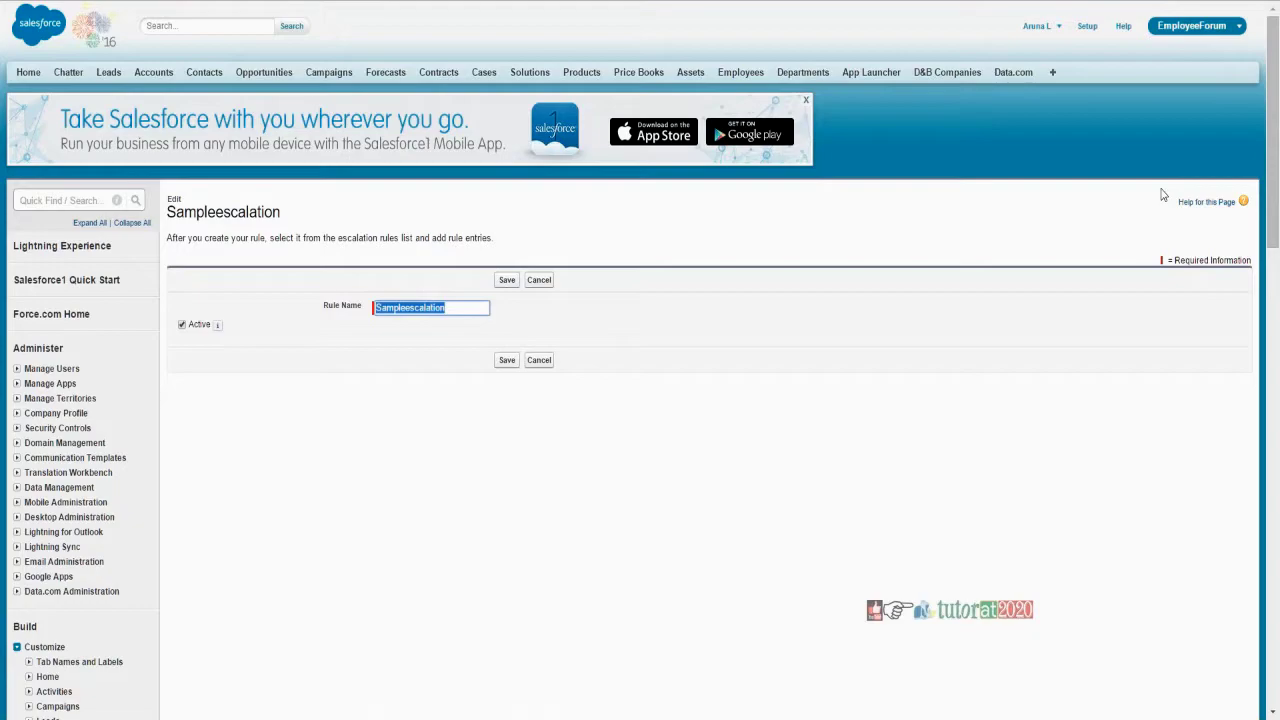
key(BackSpace)
text(Standard)
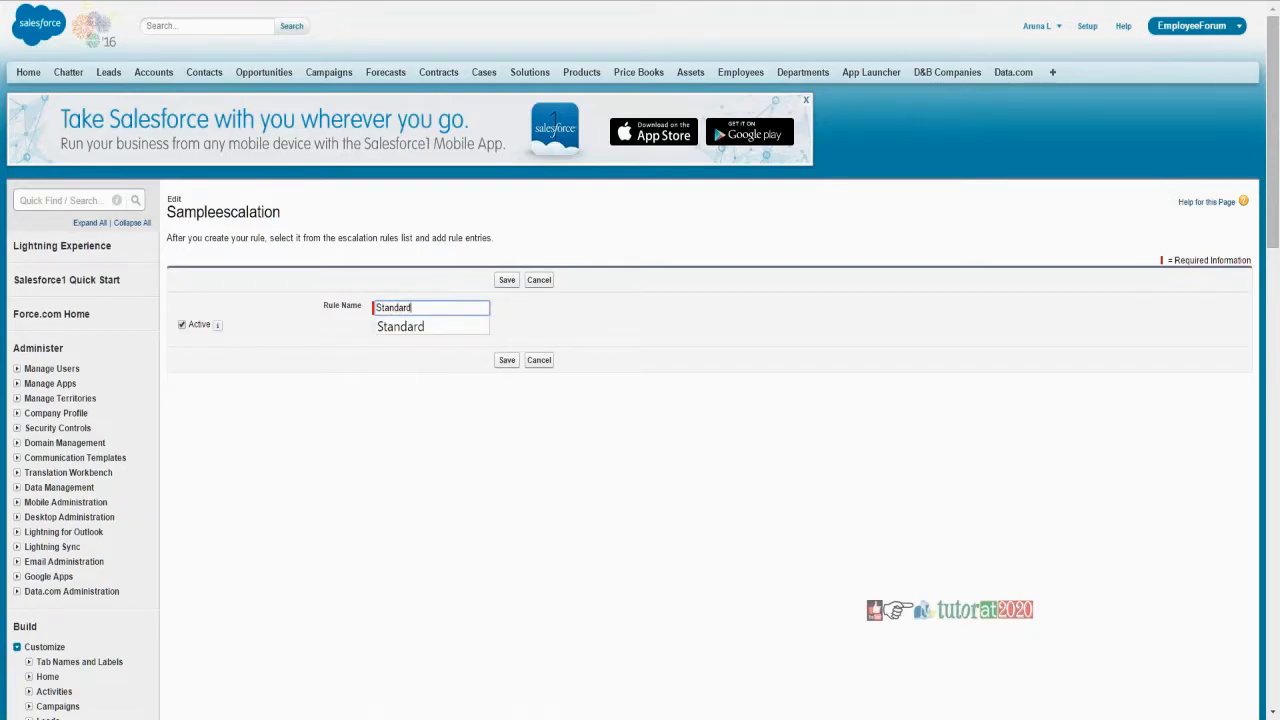
click(400, 326)
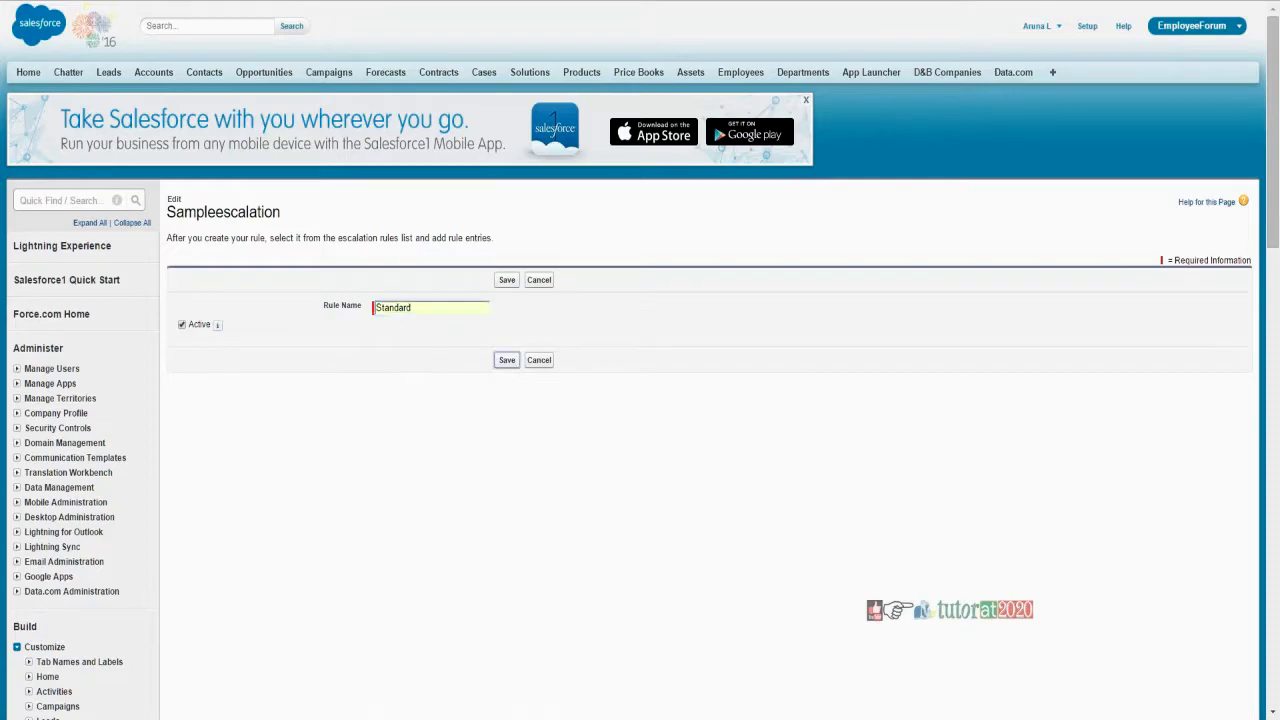
click(507, 360)
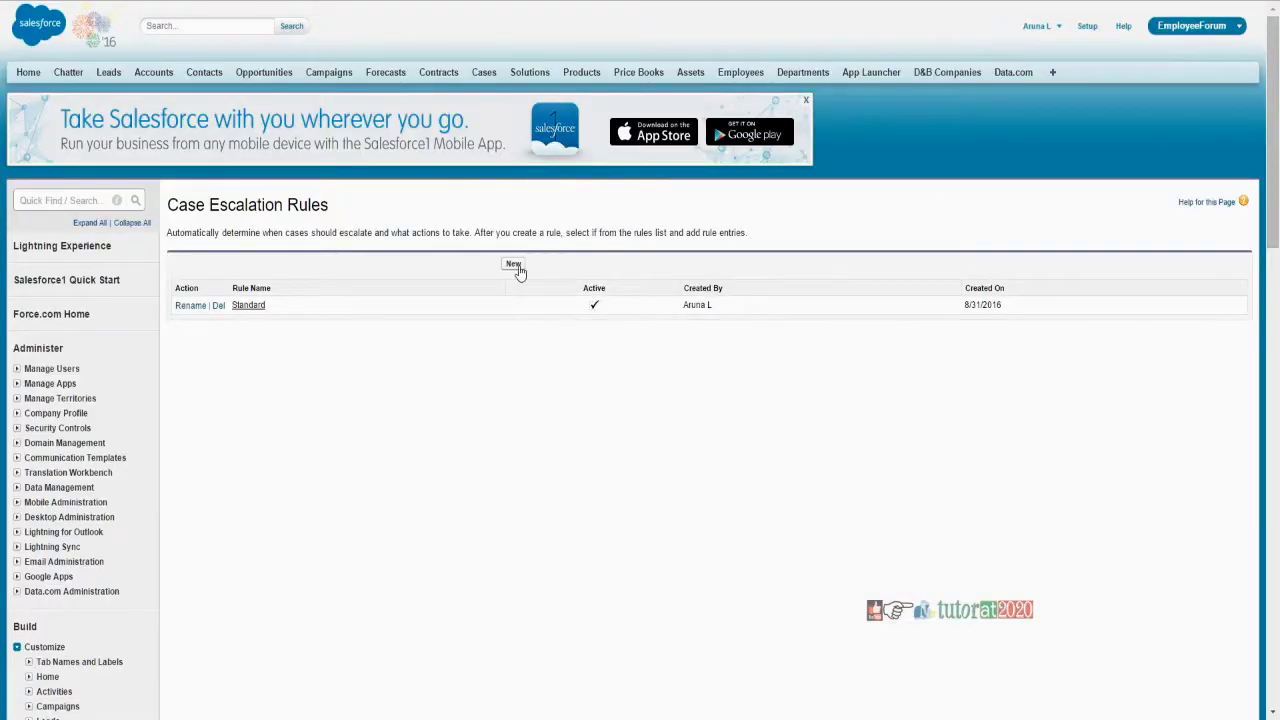
- Create a new case escalation rule named Sampleescalation, leaving it inactive, and save it
click(514, 263)
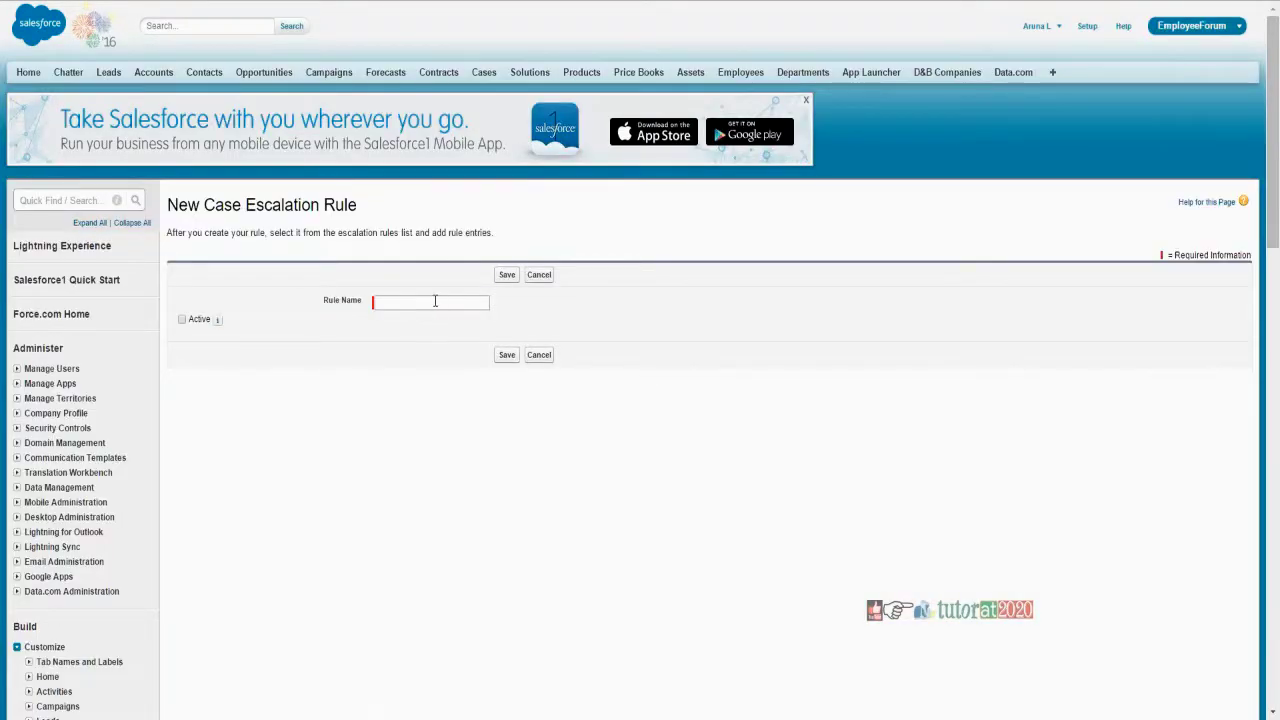
text(Sampleescalation)
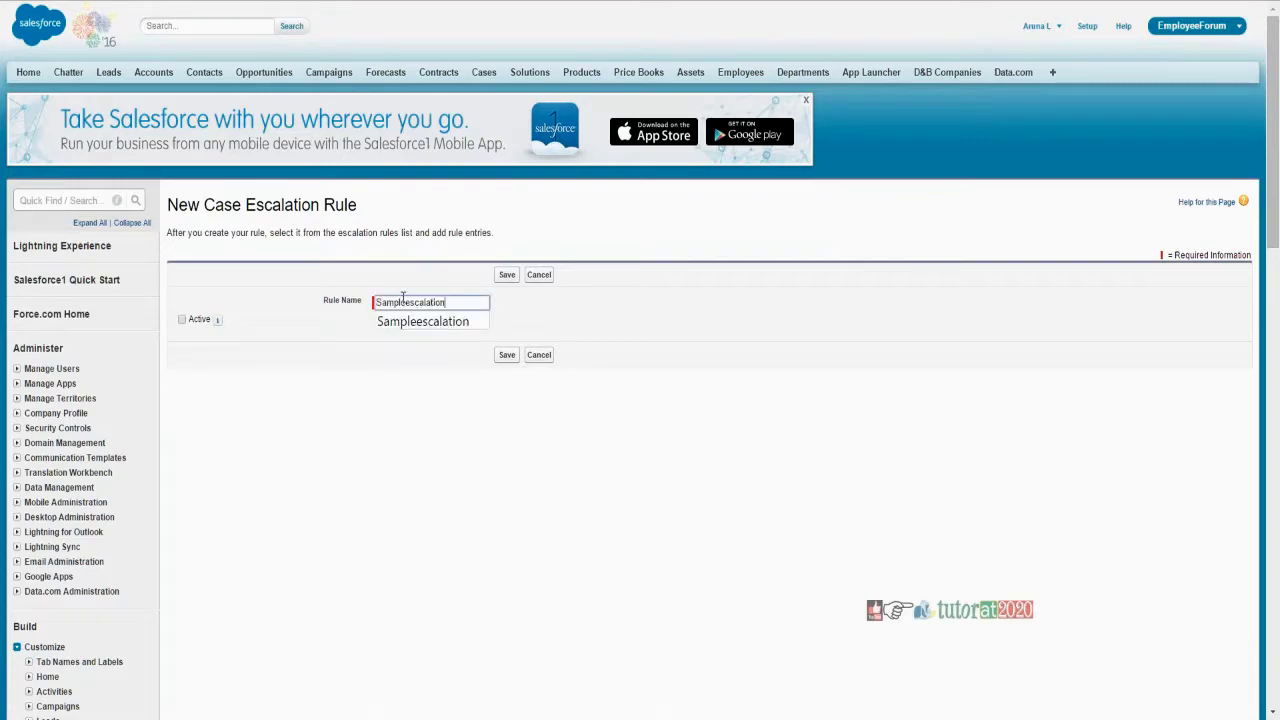
click(479, 385)
click(507, 357)
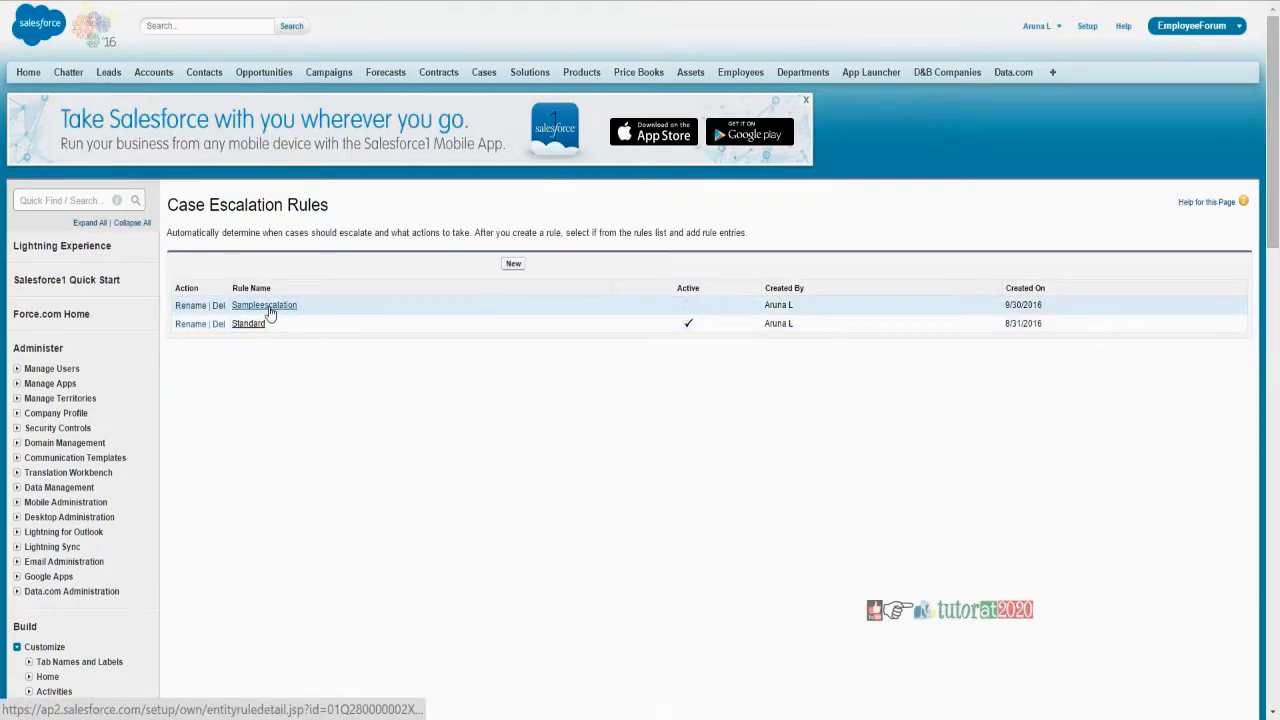
- Start a new rule entry in the Sampleescalation rule and set its sort order to 1
click(265, 306)
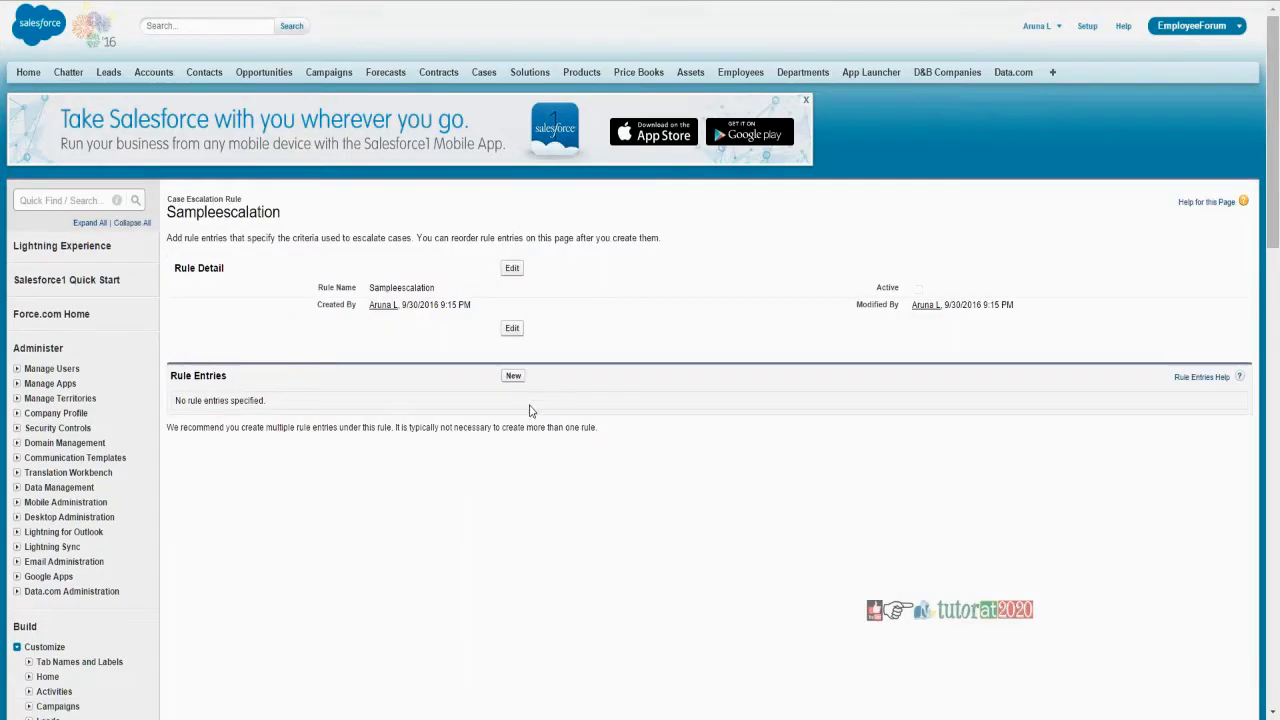
click(513, 376)
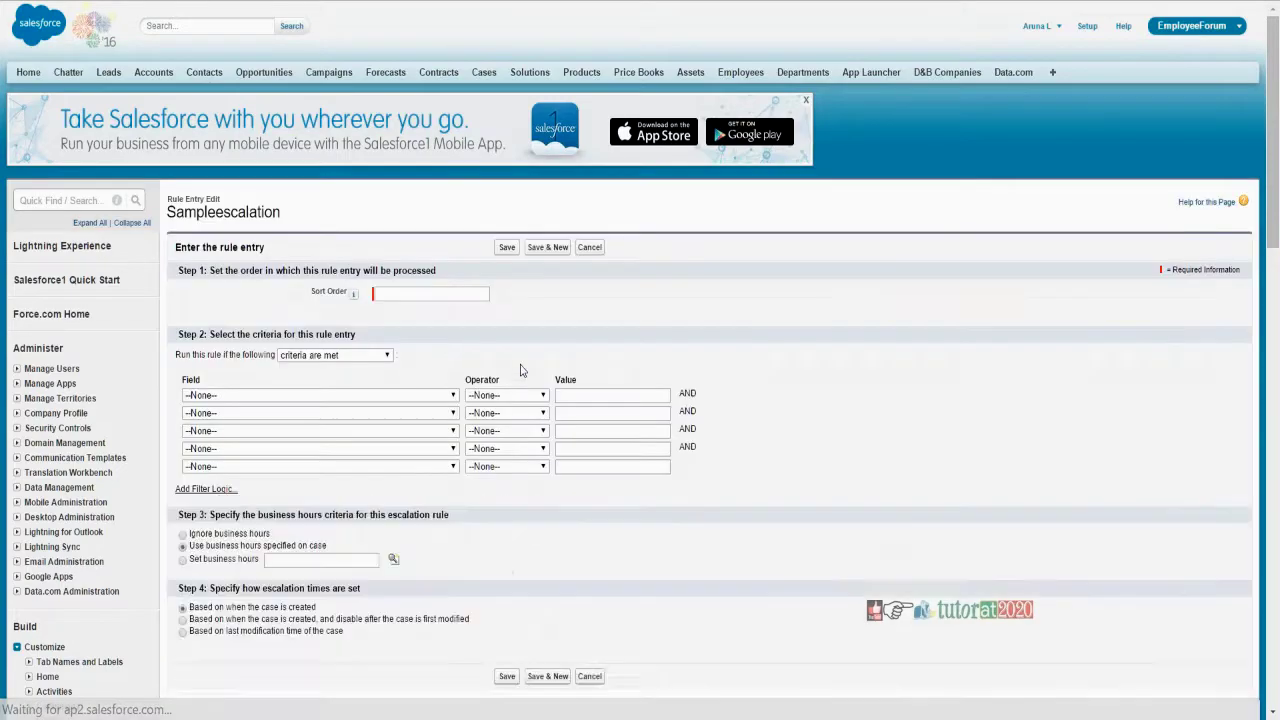
scroll(520, 370, down, 3)
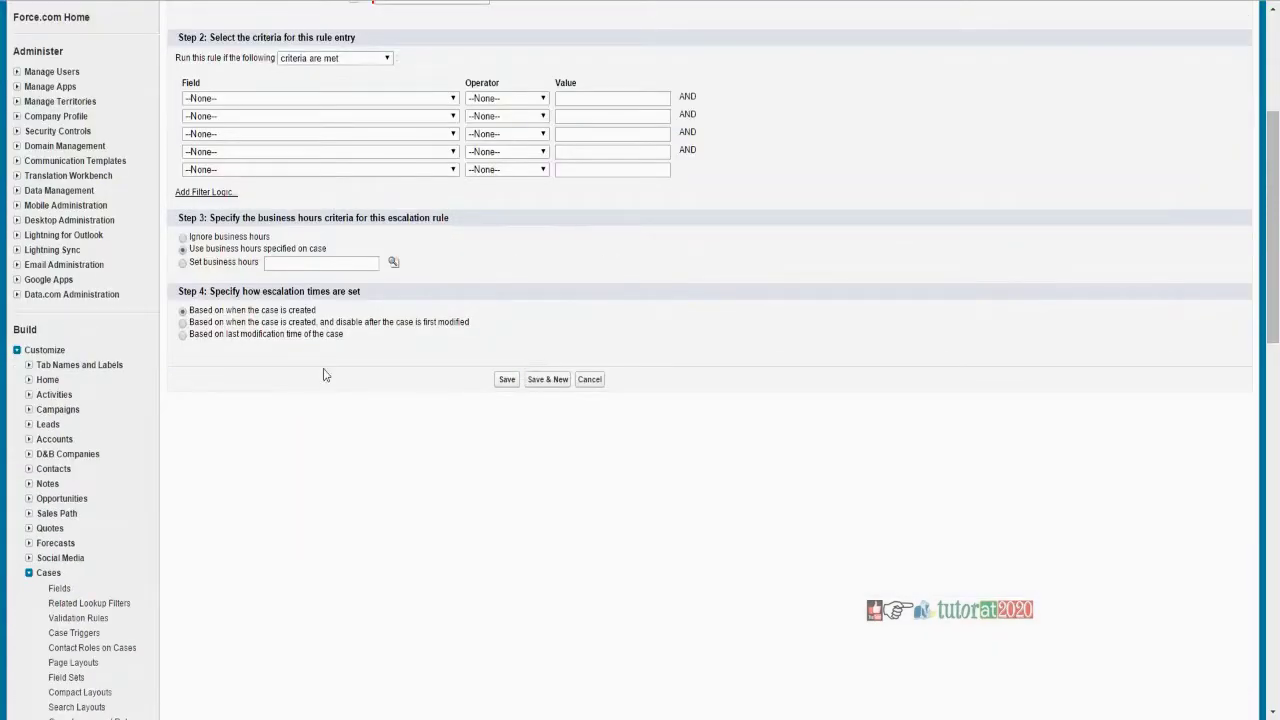
scroll(205, 325, up, 2)
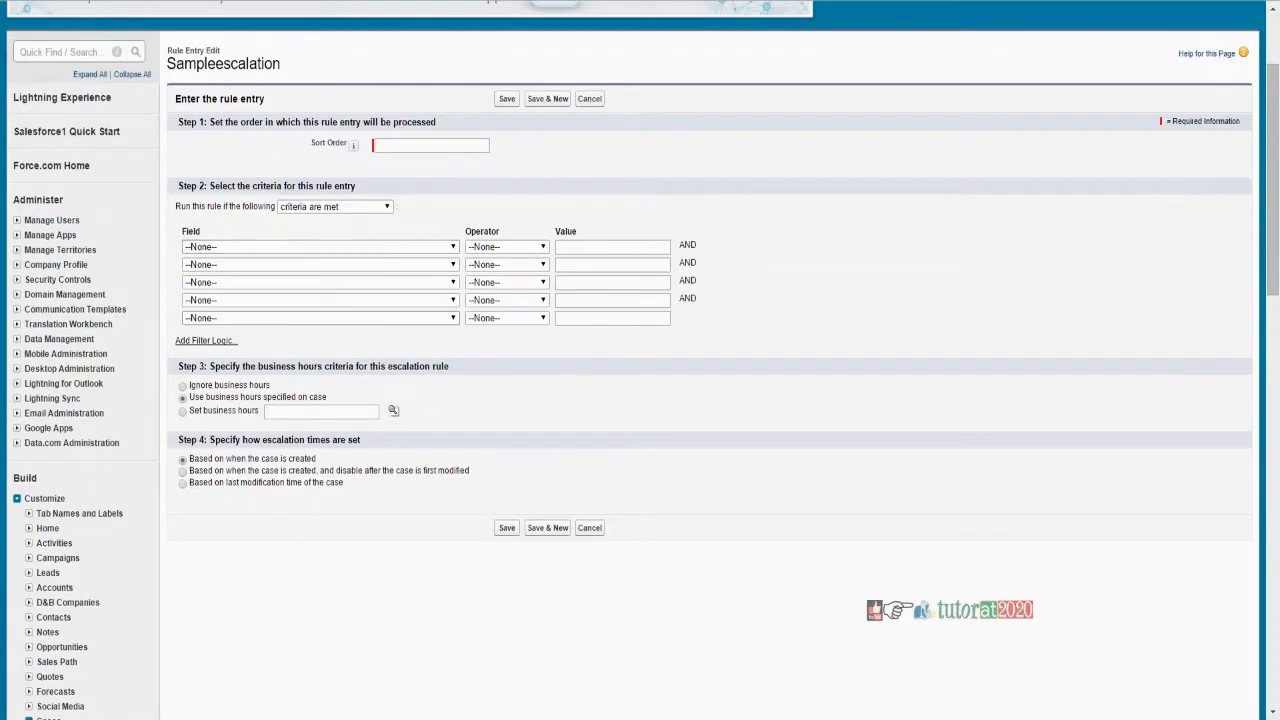
click(451, 247)
click(505, 381)
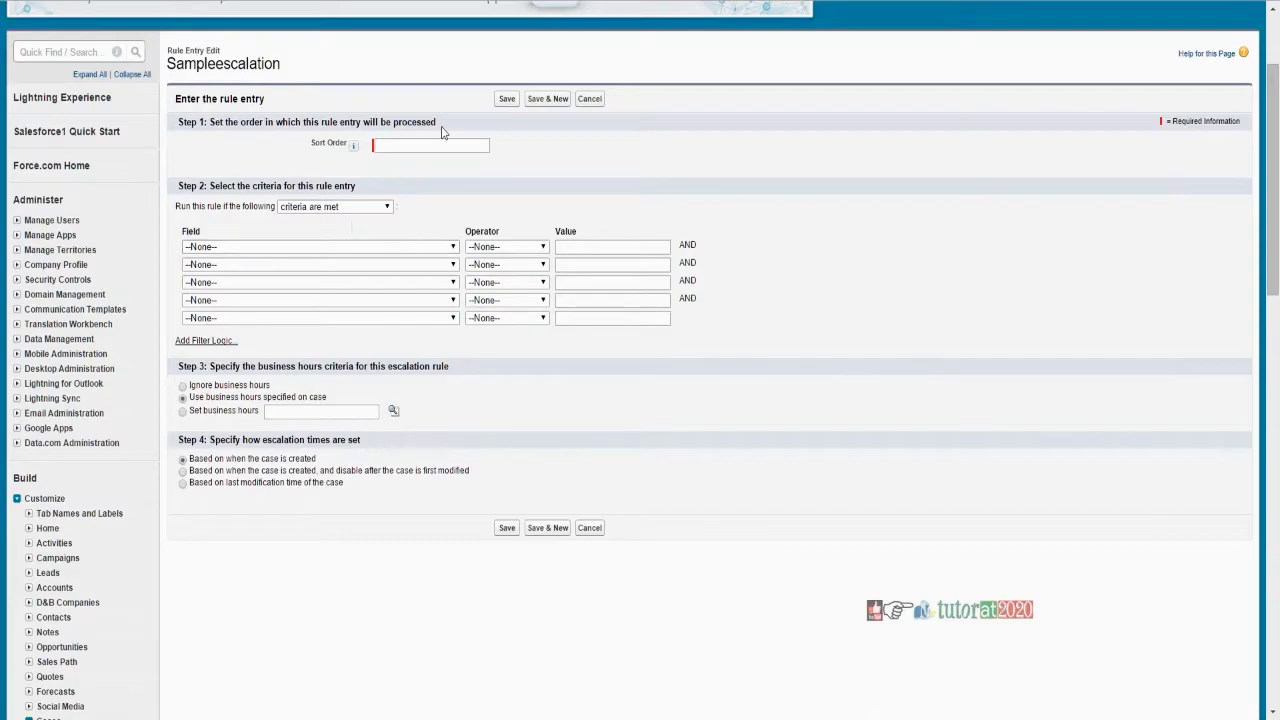
click(417, 147)
text(1)
click(475, 218)
- Choose Case: SLA Violation as the field of the rule entry's first criterion
click(210, 247)
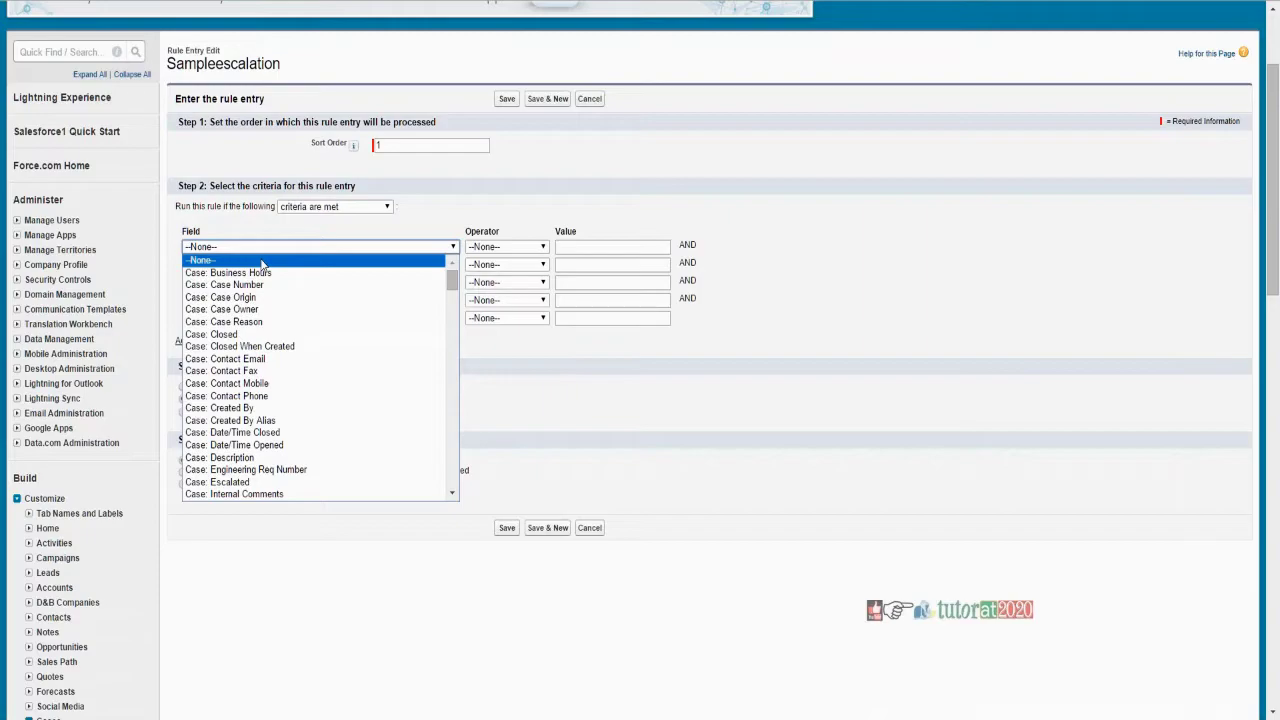
key(Down)
key(Down)
key(Down)
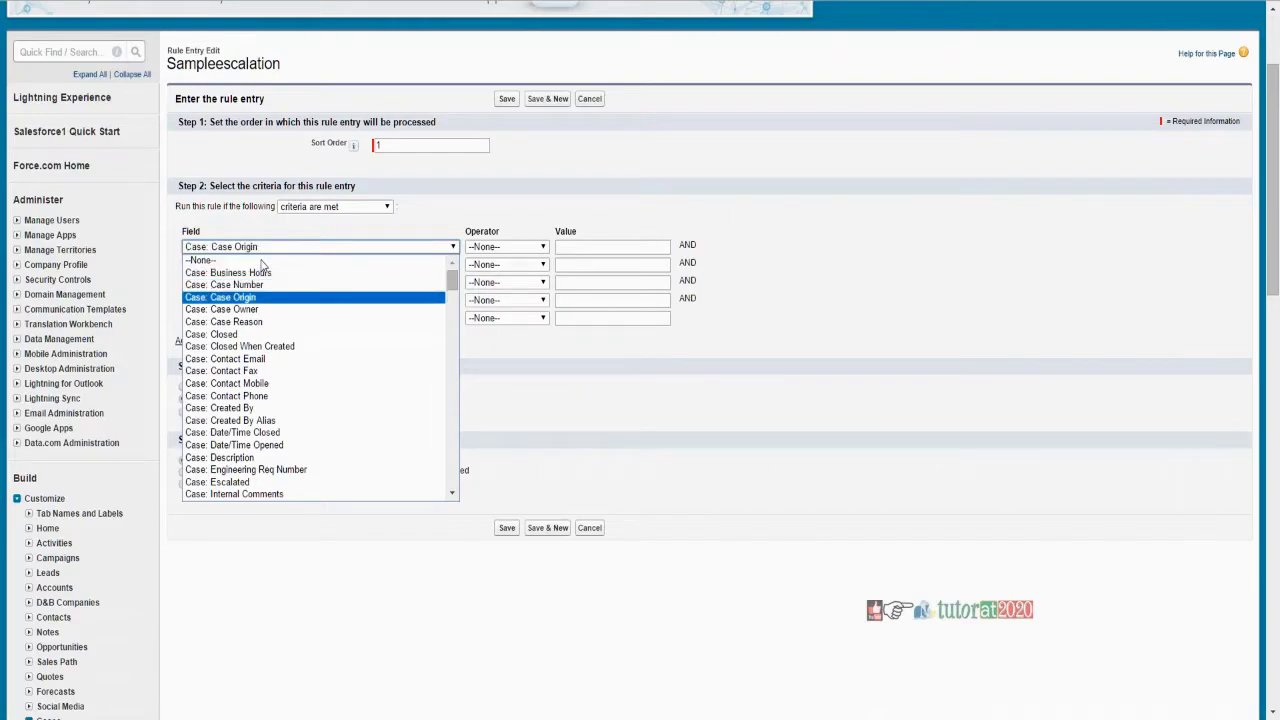
key(Up)
key(Up)
key(Down)
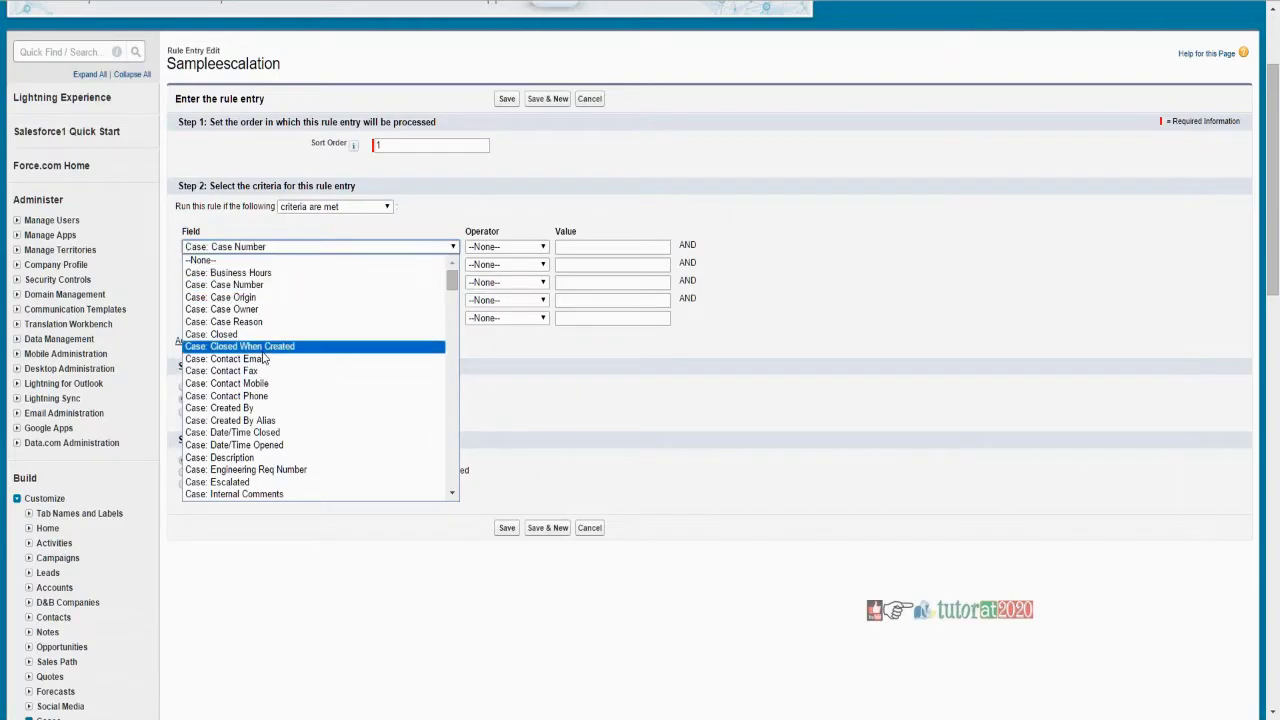
scroll(264, 358, down, 4)
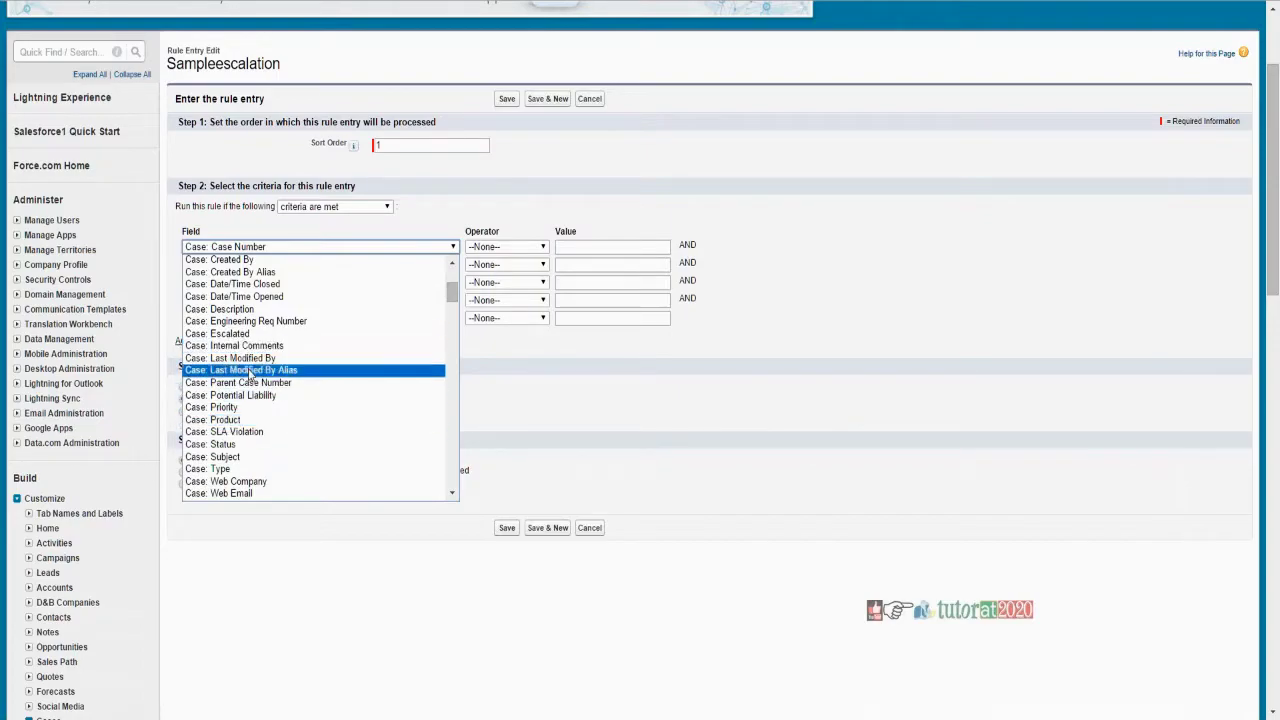
scroll(248, 398, up, 4)
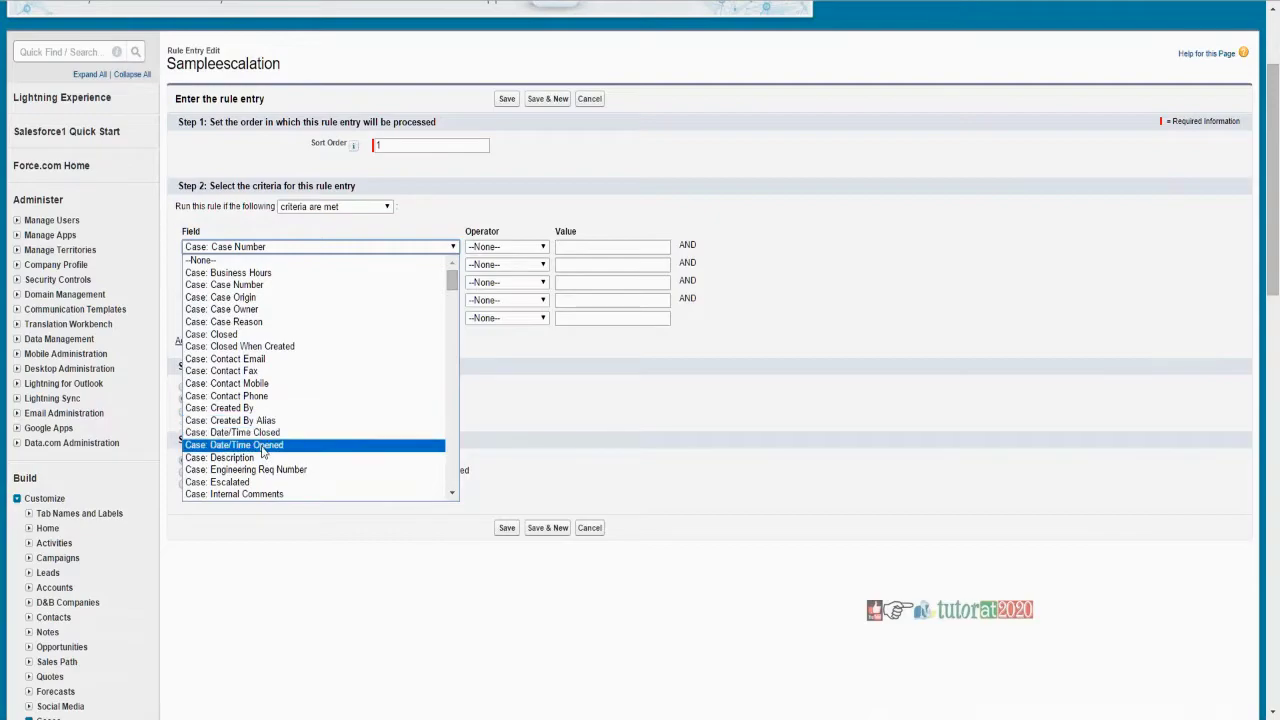
scroll(262, 452, down, 2)
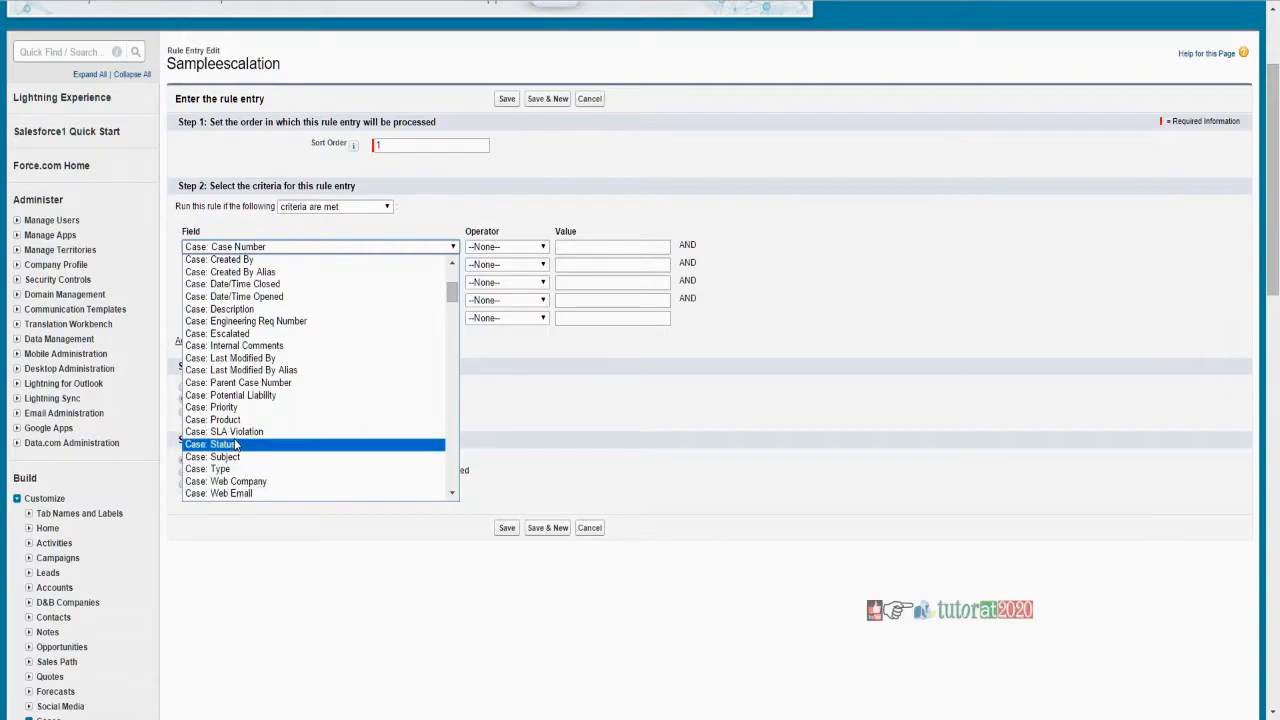
click(237, 431)
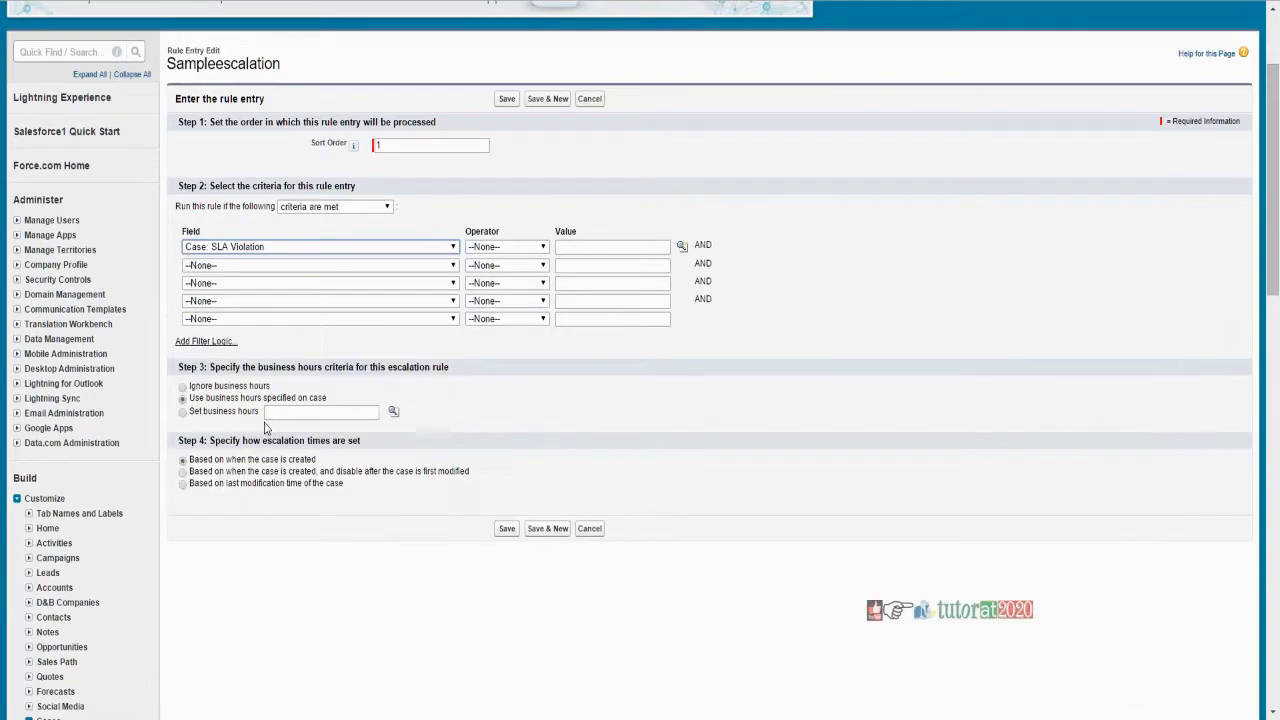
- Look up the picklist values for the SLA Violation criterion and insert Yes as its value
click(681, 246)
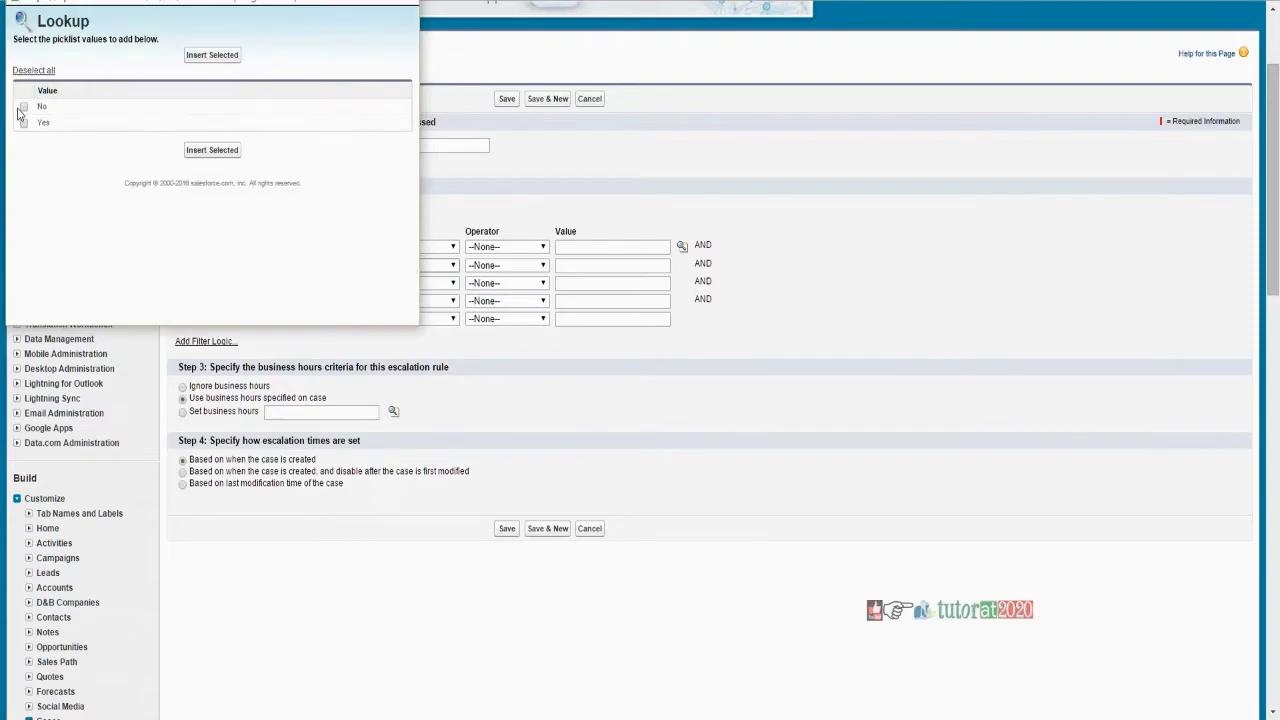
click(24, 122)
click(211, 55)
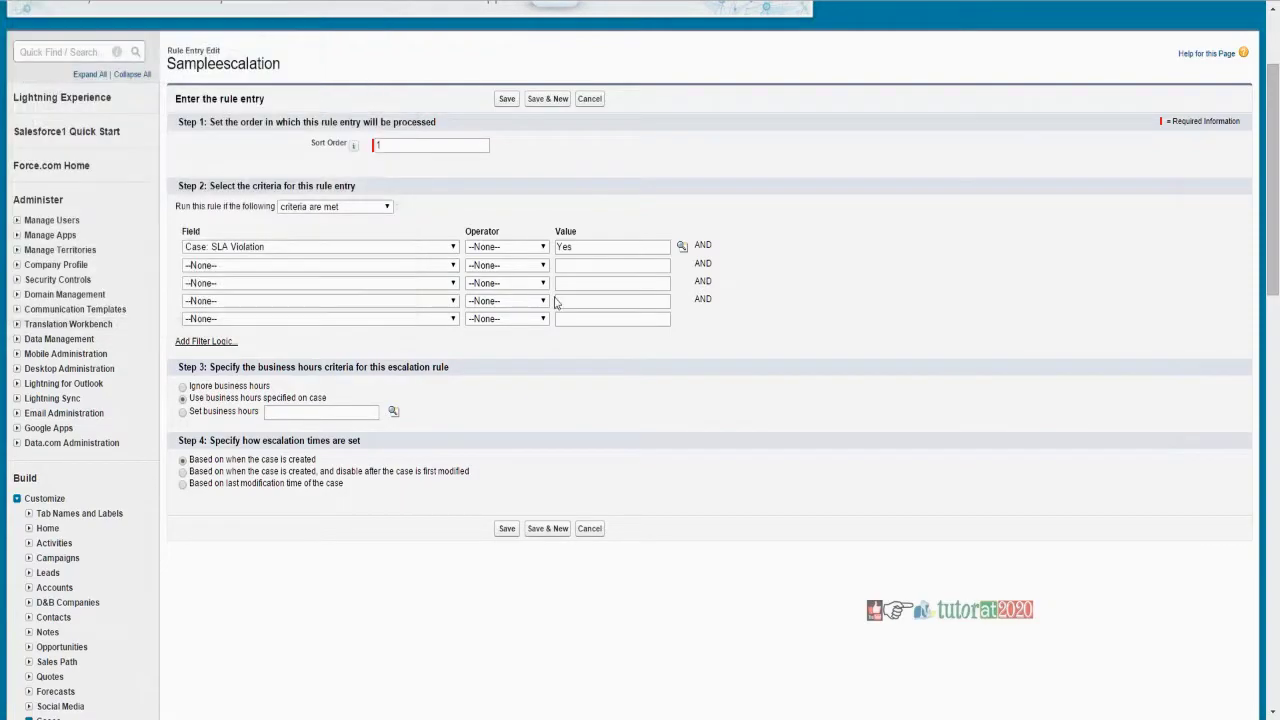
- Set the operator of the SLA Violation criterion to equals
click(507, 246)
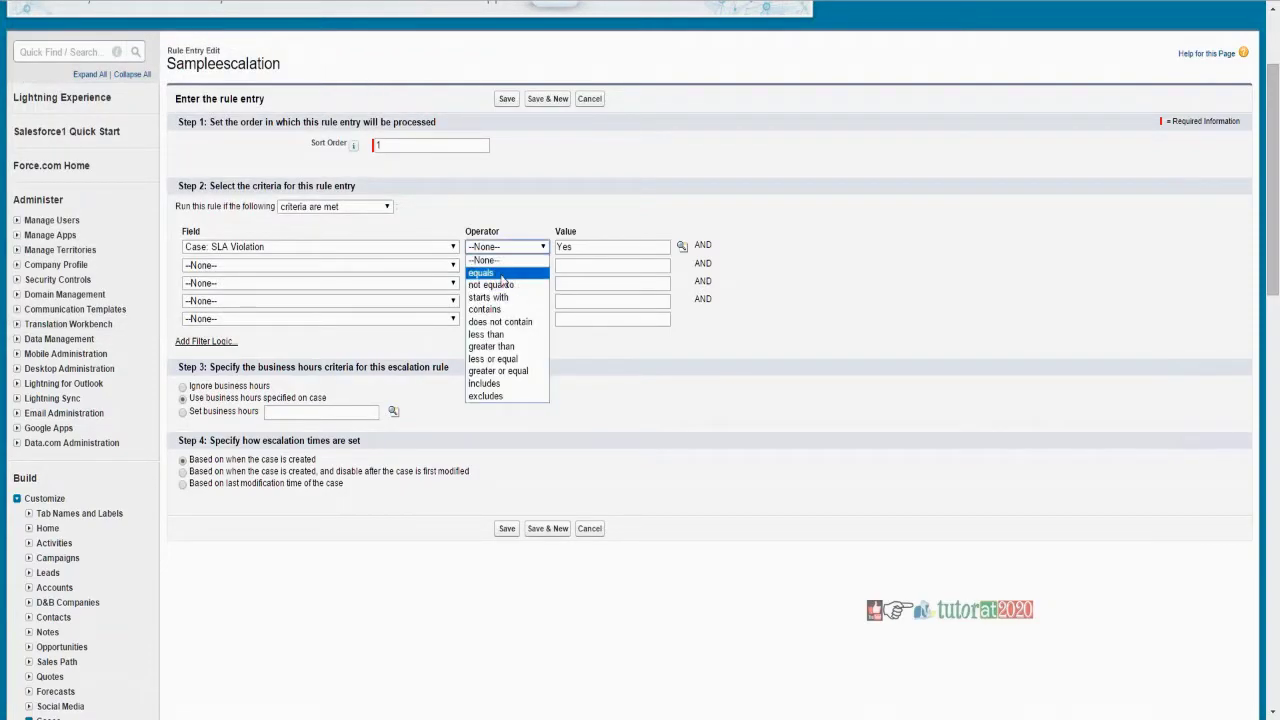
click(501, 276)
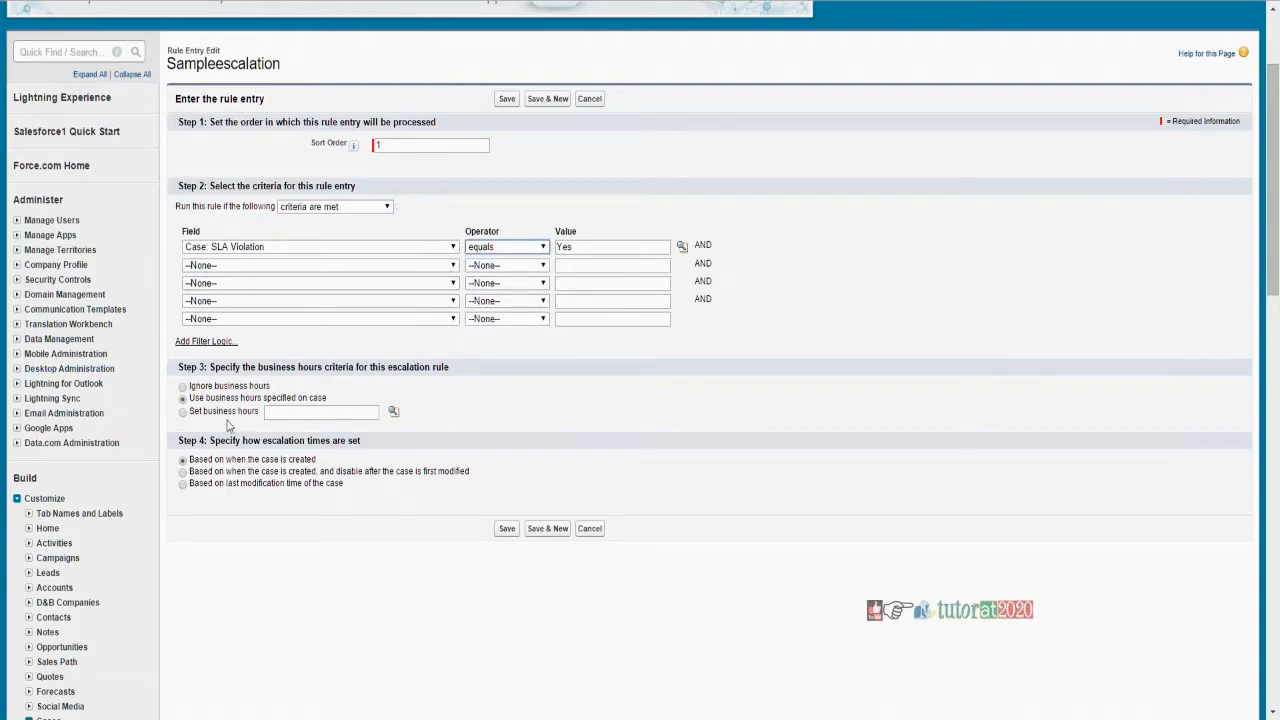
- Set the rule entry to ignore business hours and review how its escalation times are set
click(183, 387)
drag(222, 440, 355, 457)
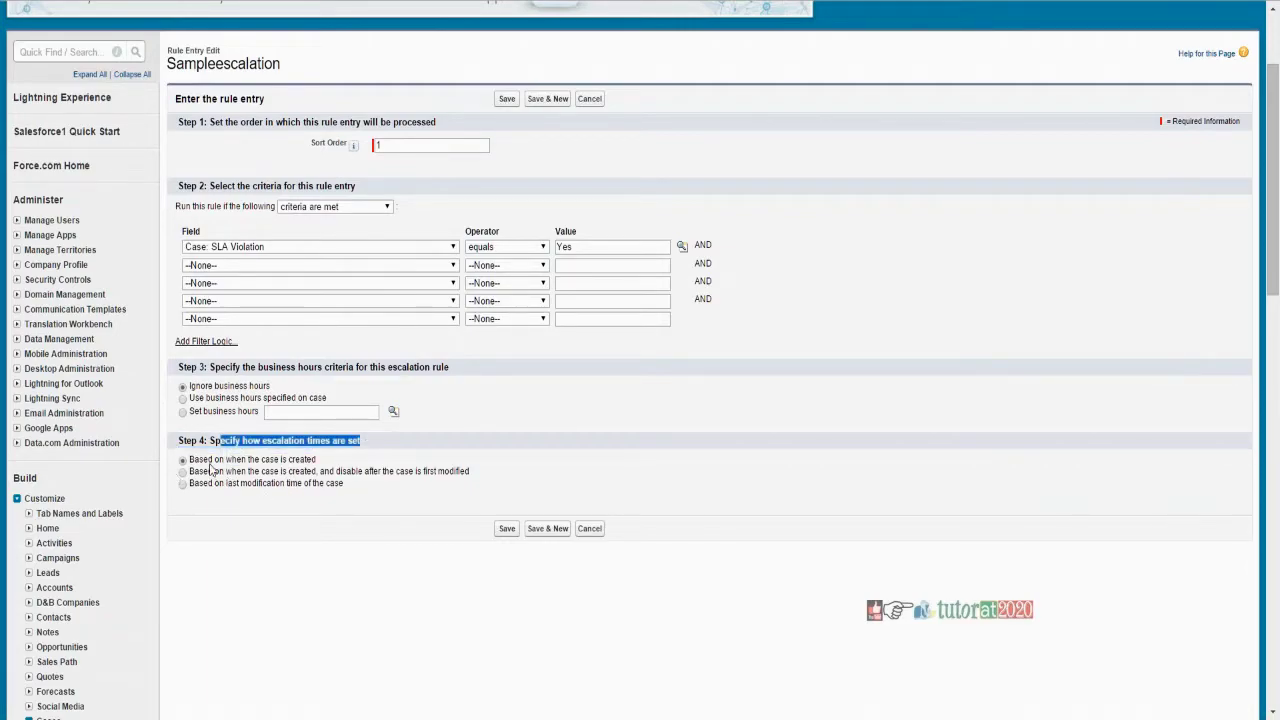
drag(231, 460, 332, 468)
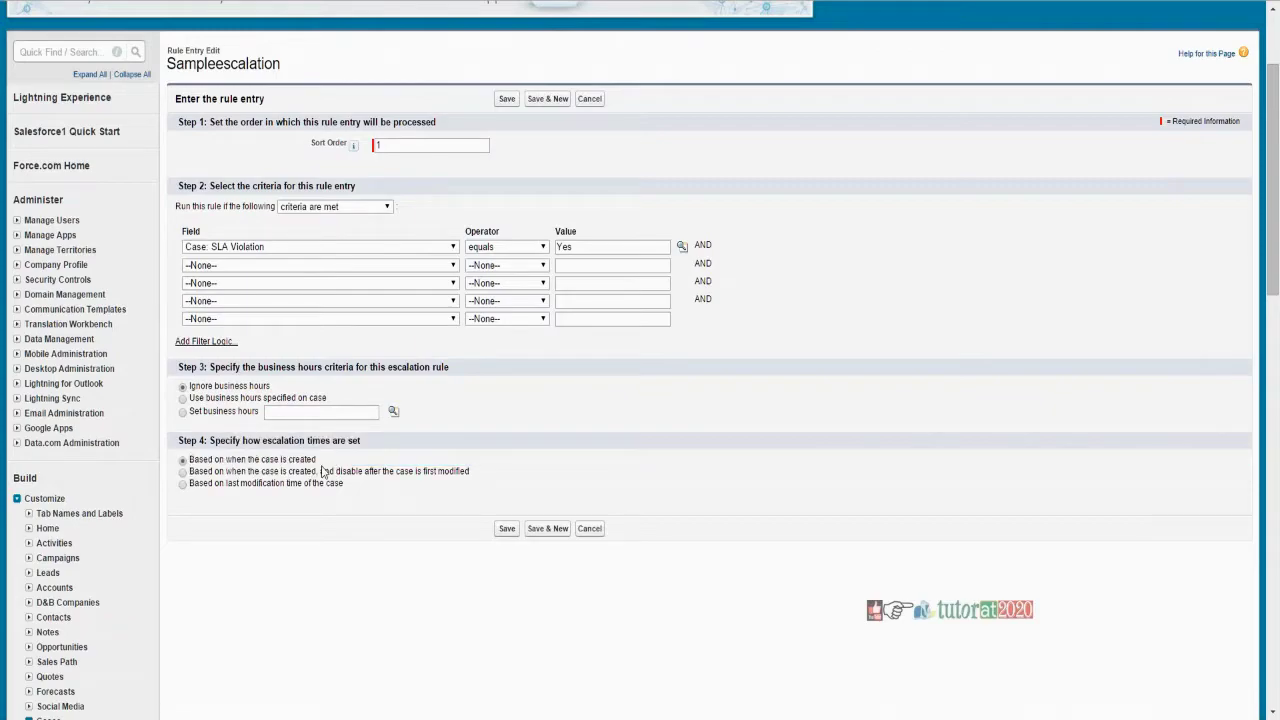
triple_click(320, 467)
click(207, 505)
- Switch the rule condition to formula evaluates to true and read the descriptions of functions from ABS to CASE
click(308, 207)
click(327, 232)
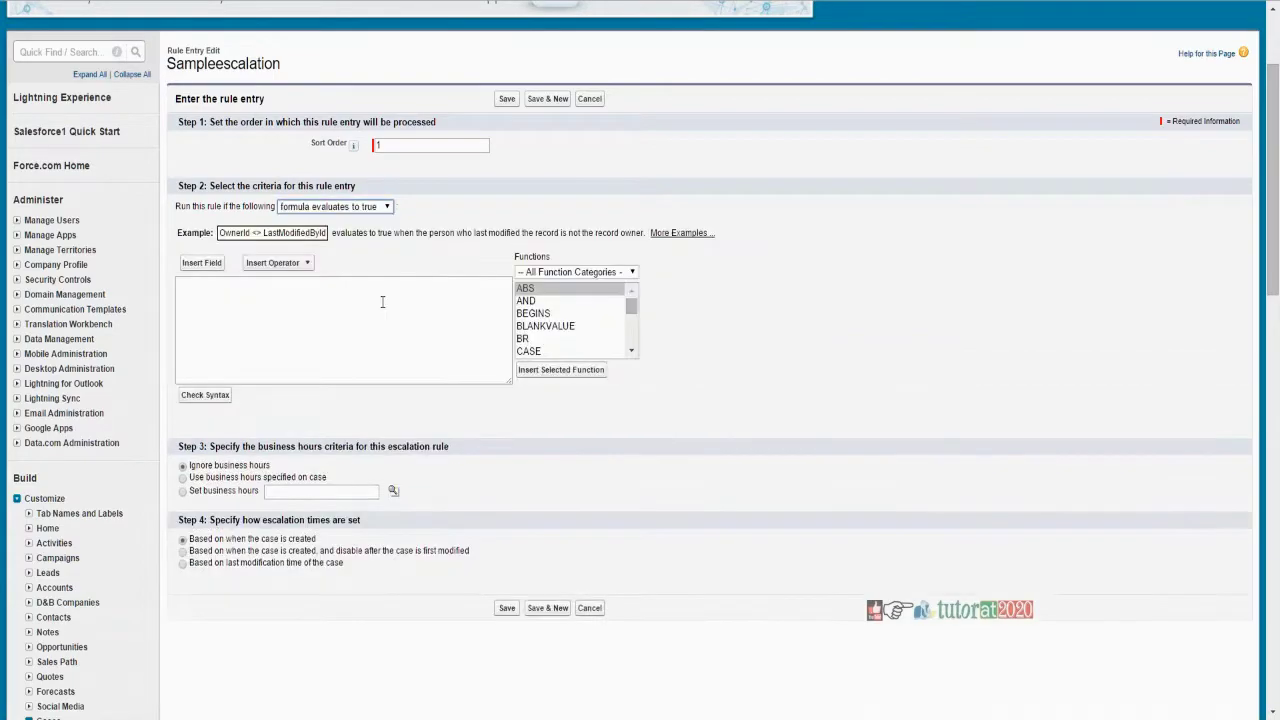
click(229, 303)
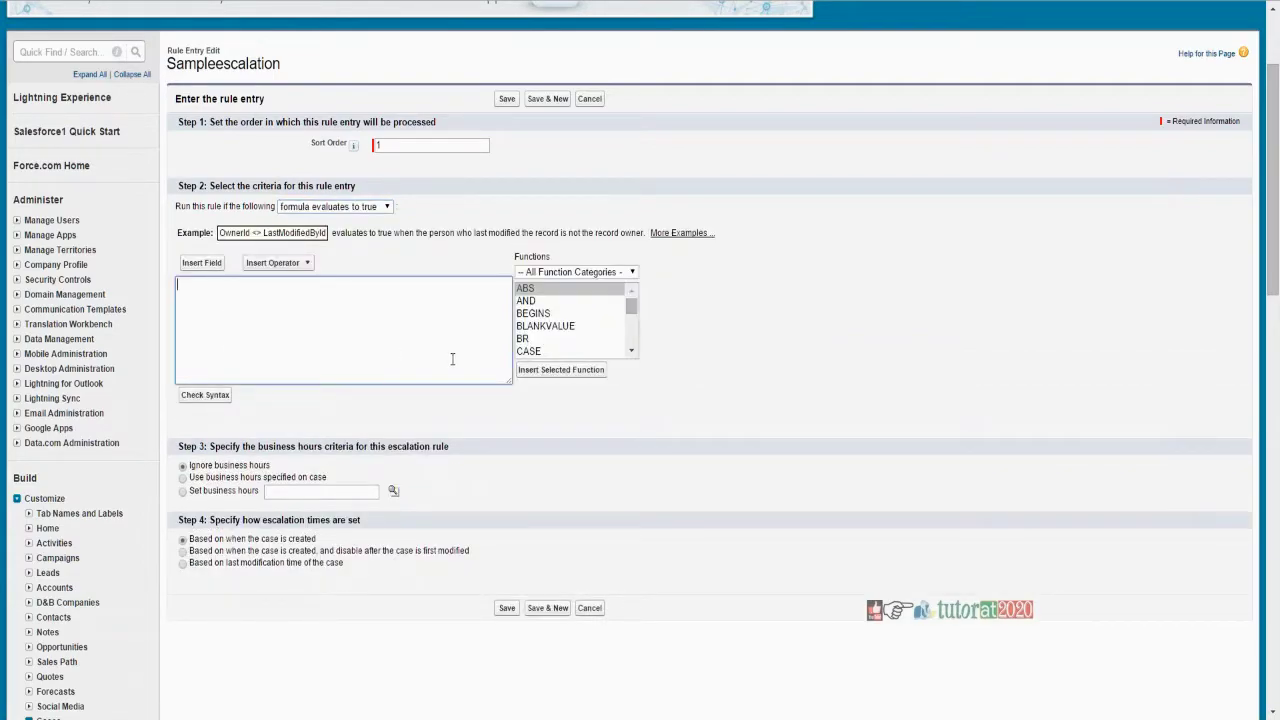
click(540, 325)
click(537, 339)
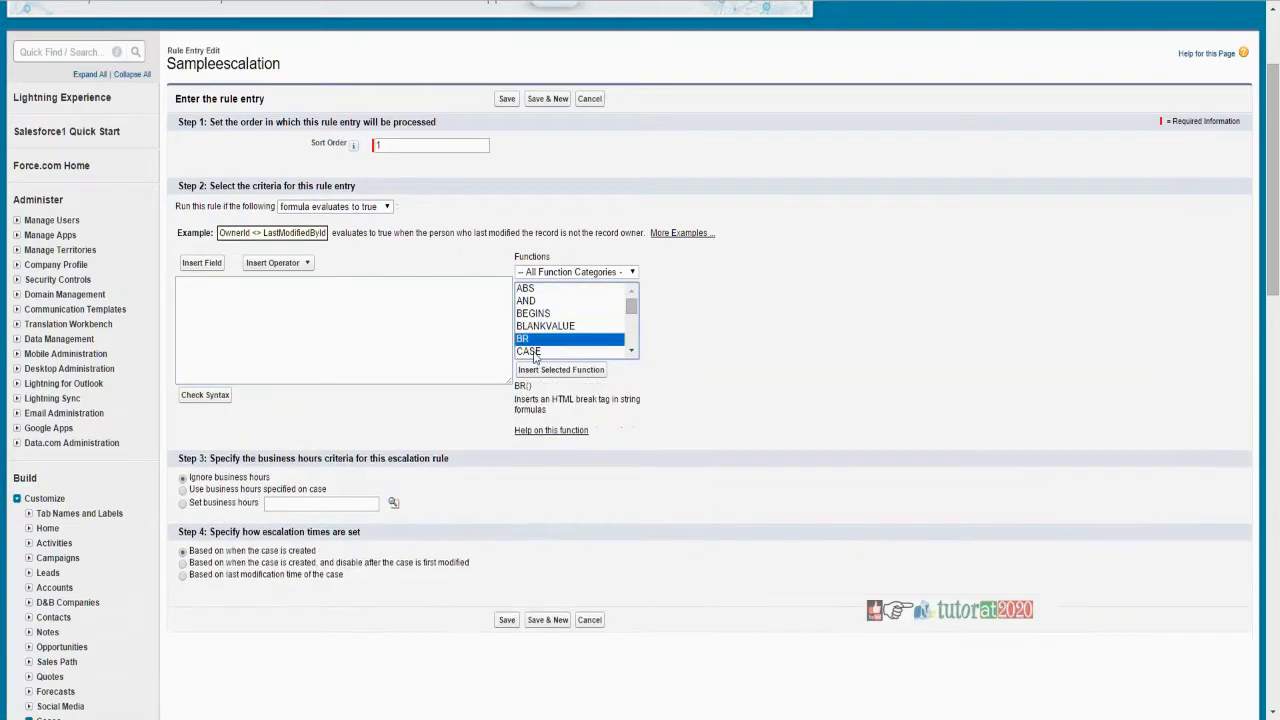
click(534, 352)
click(532, 340)
drag(535, 399, 608, 408)
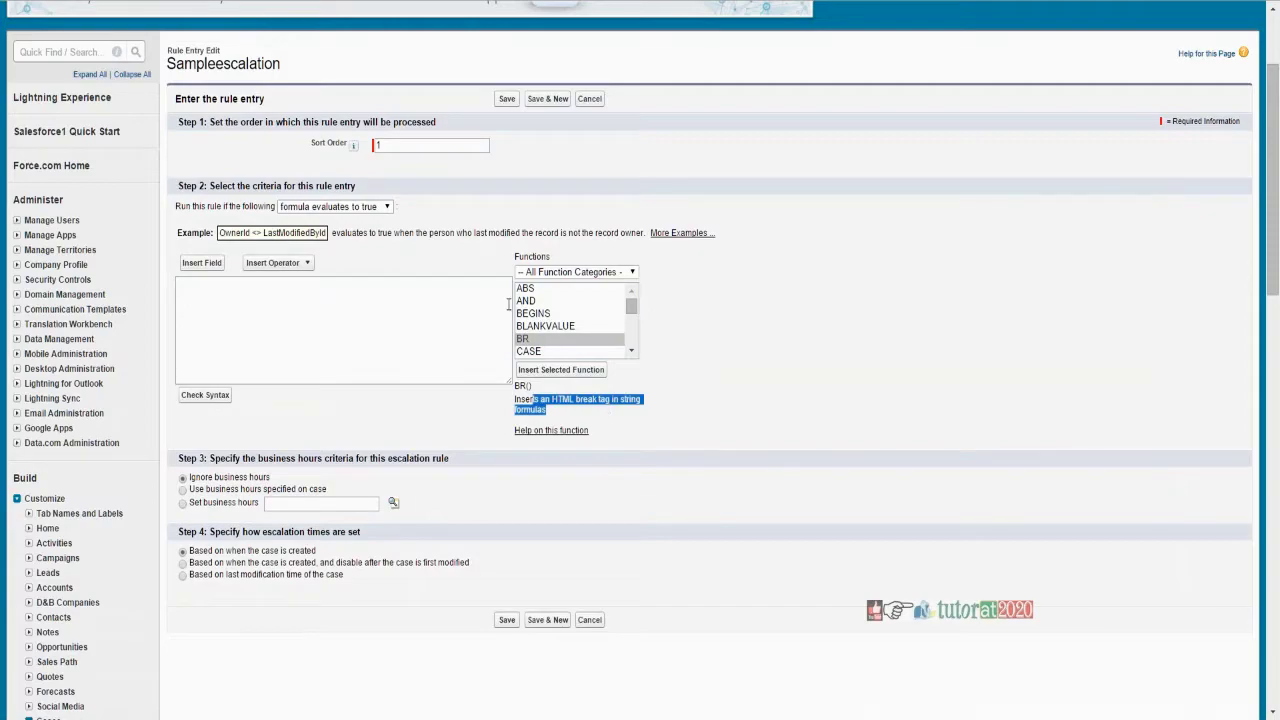
click(532, 327)
click(534, 314)
click(534, 301)
click(534, 288)
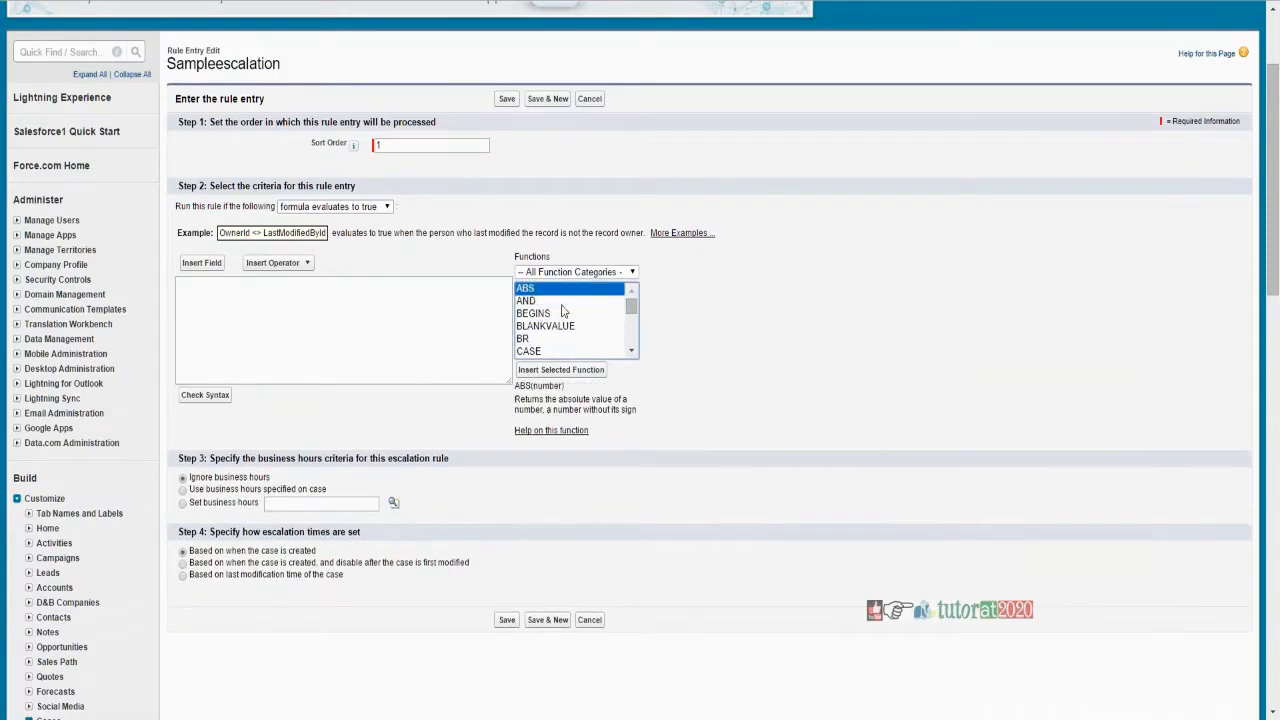
- Browse the Date & Time and Logical function categories, and switch the rule condition back to criteria are met
click(612, 273)
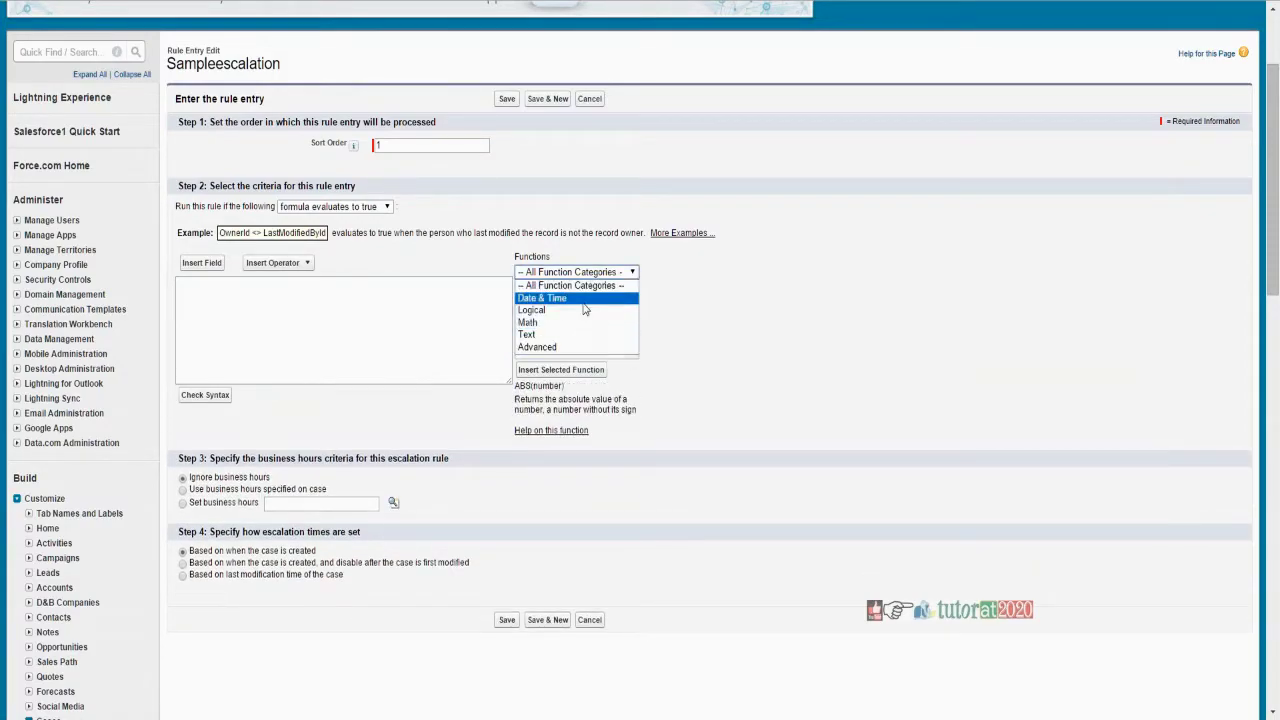
click(575, 298)
click(575, 272)
click(540, 311)
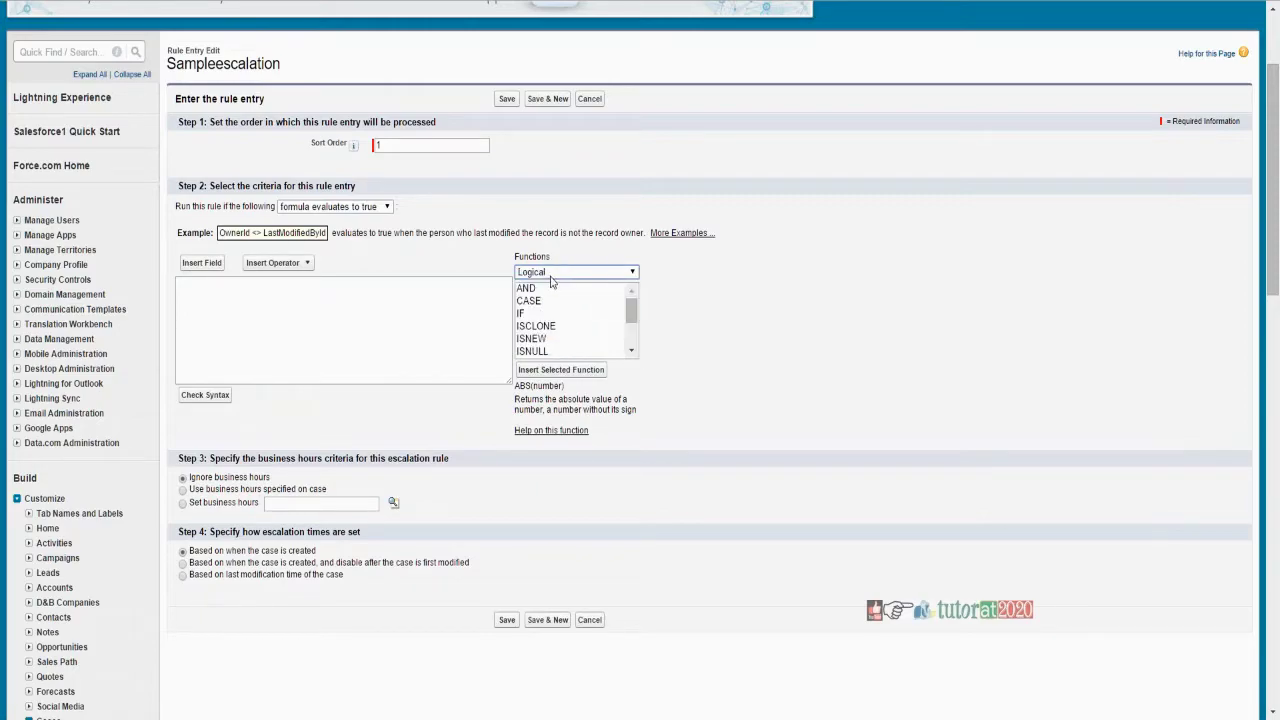
click(551, 276)
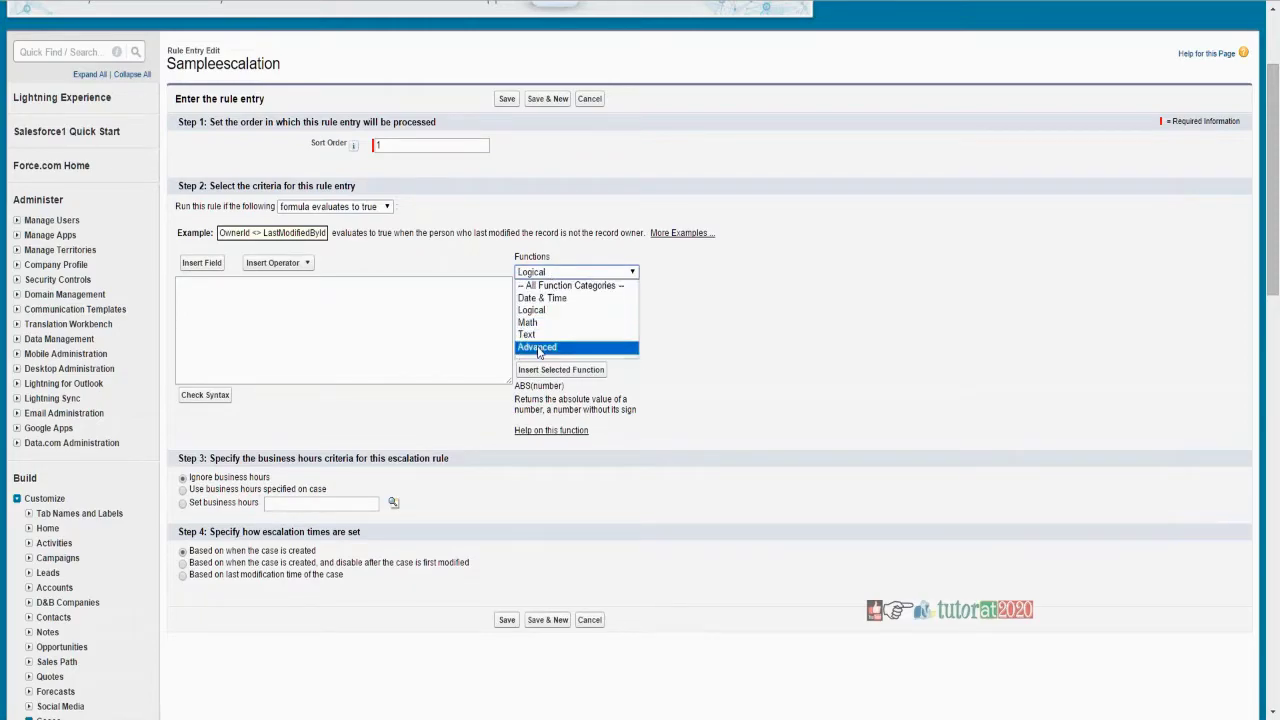
click(450, 312)
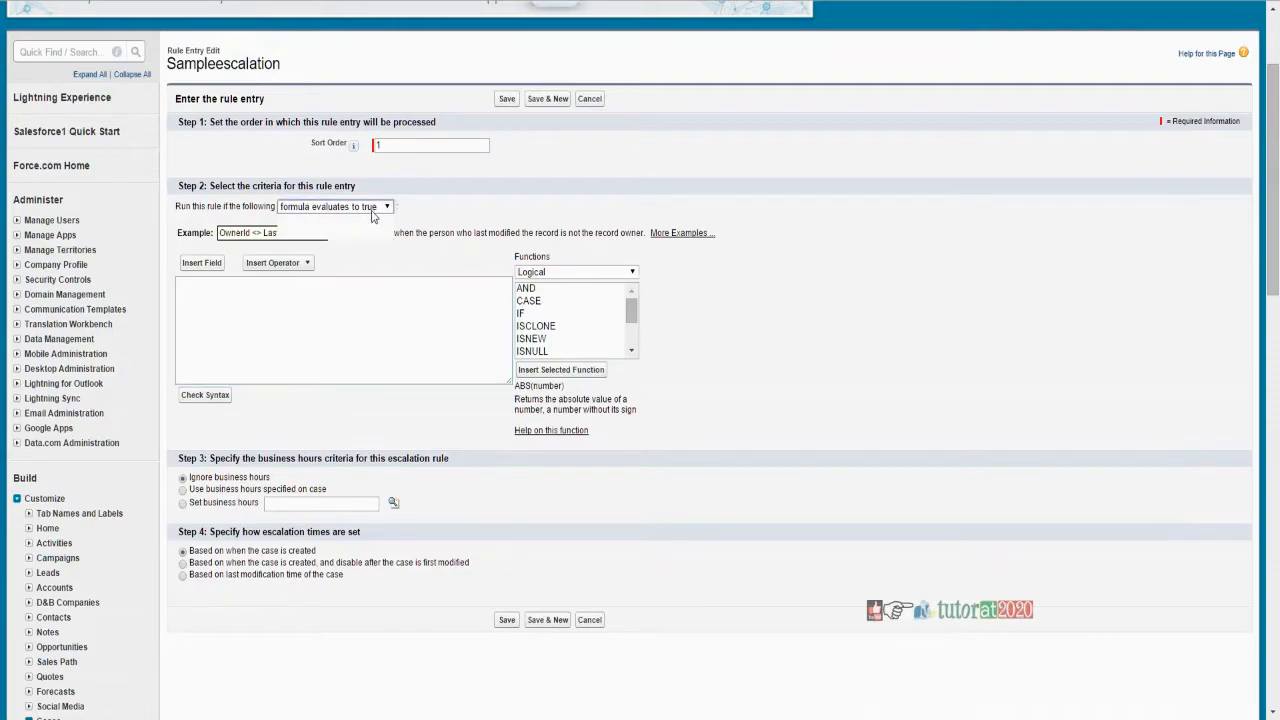
click(335, 206)
click(320, 218)
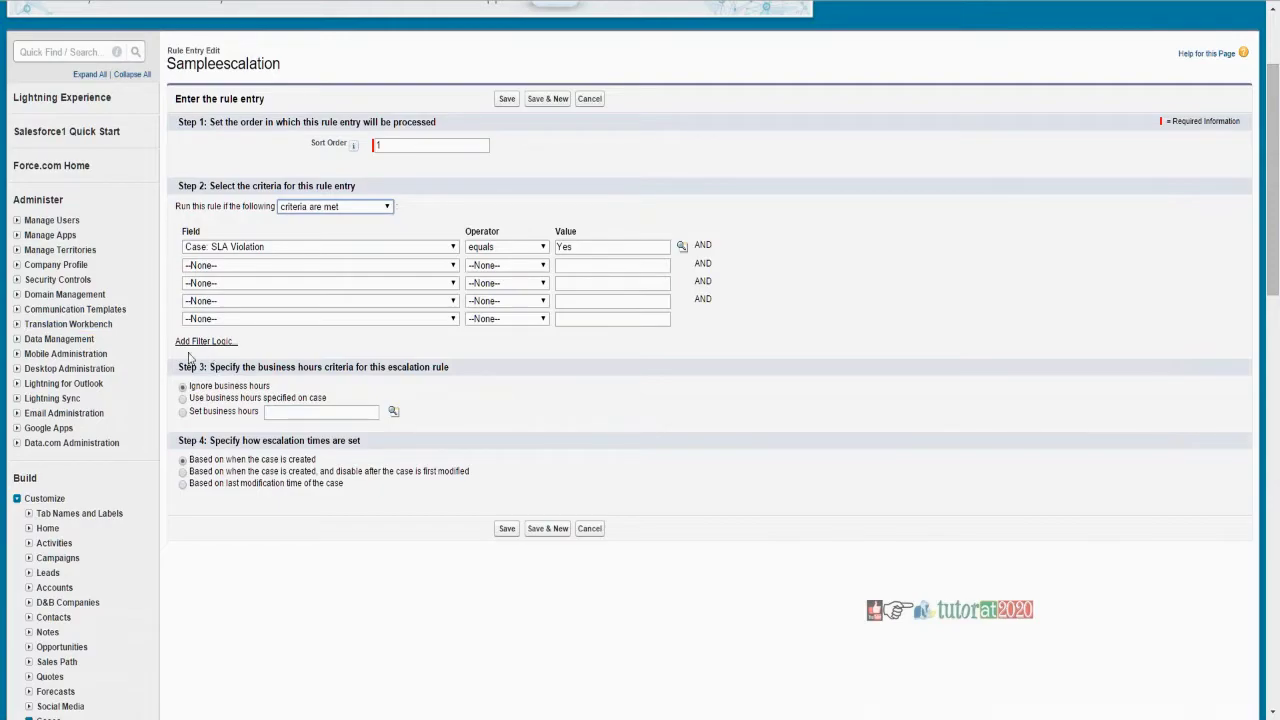
- Try the business hours options, choosing Set business hours and looking up the available business hours
drag(225, 368, 469, 367)
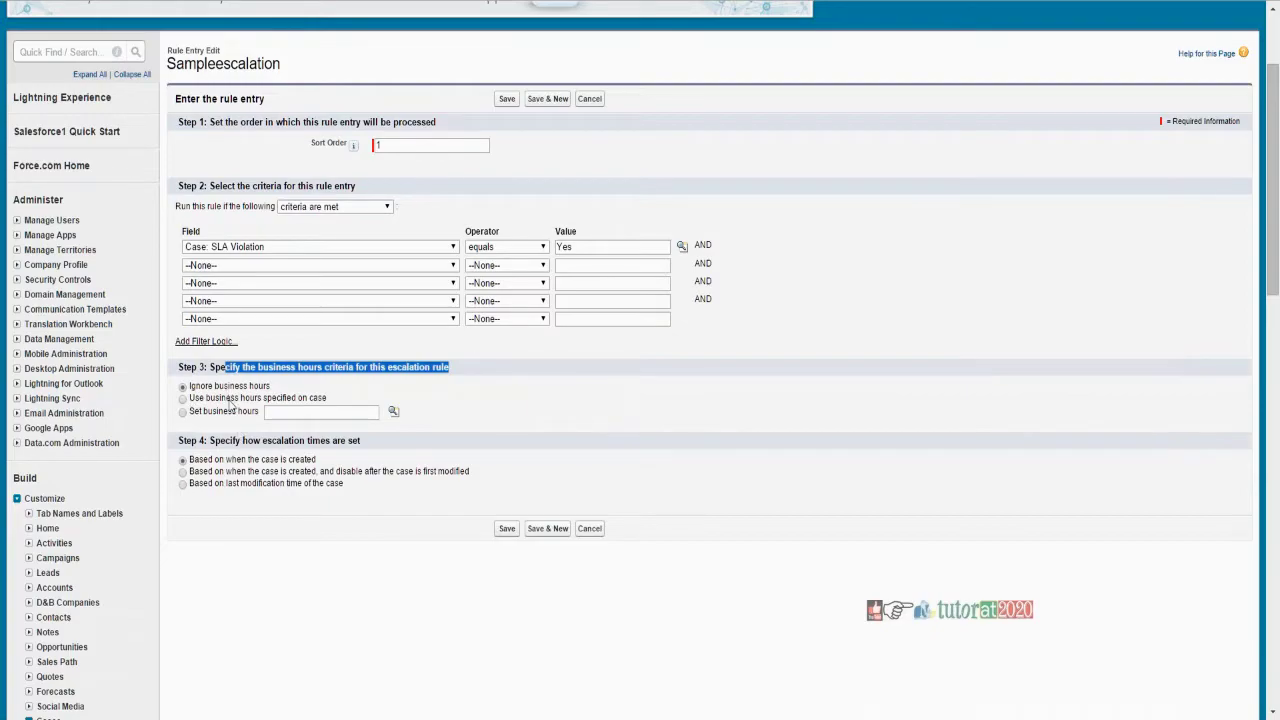
click(230, 403)
drag(341, 404, 190, 400)
click(192, 404)
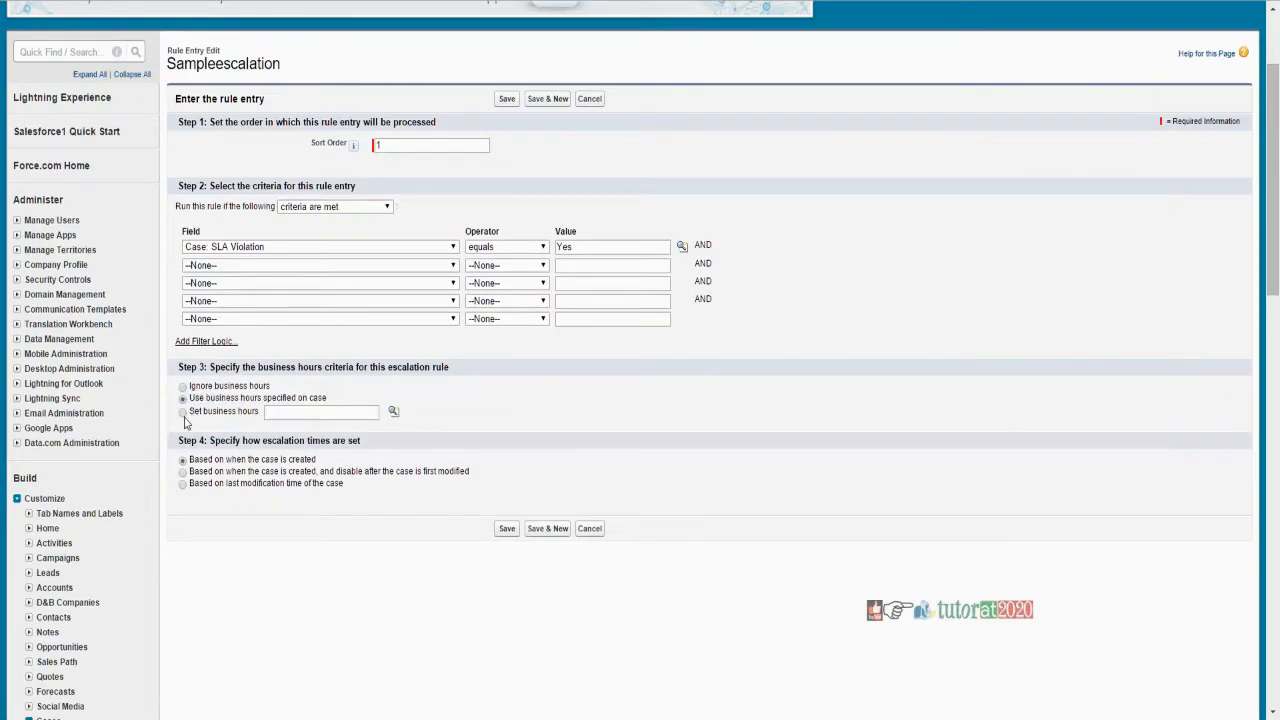
click(183, 416)
click(394, 413)
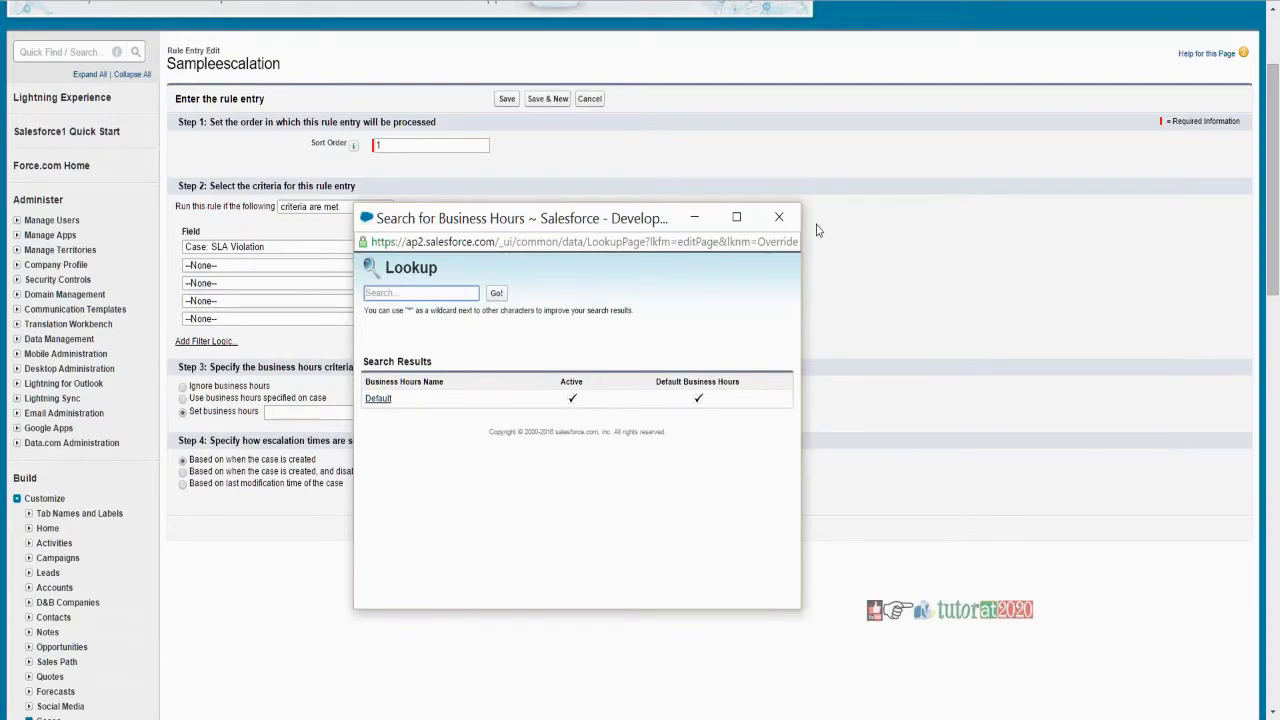
click(779, 216)
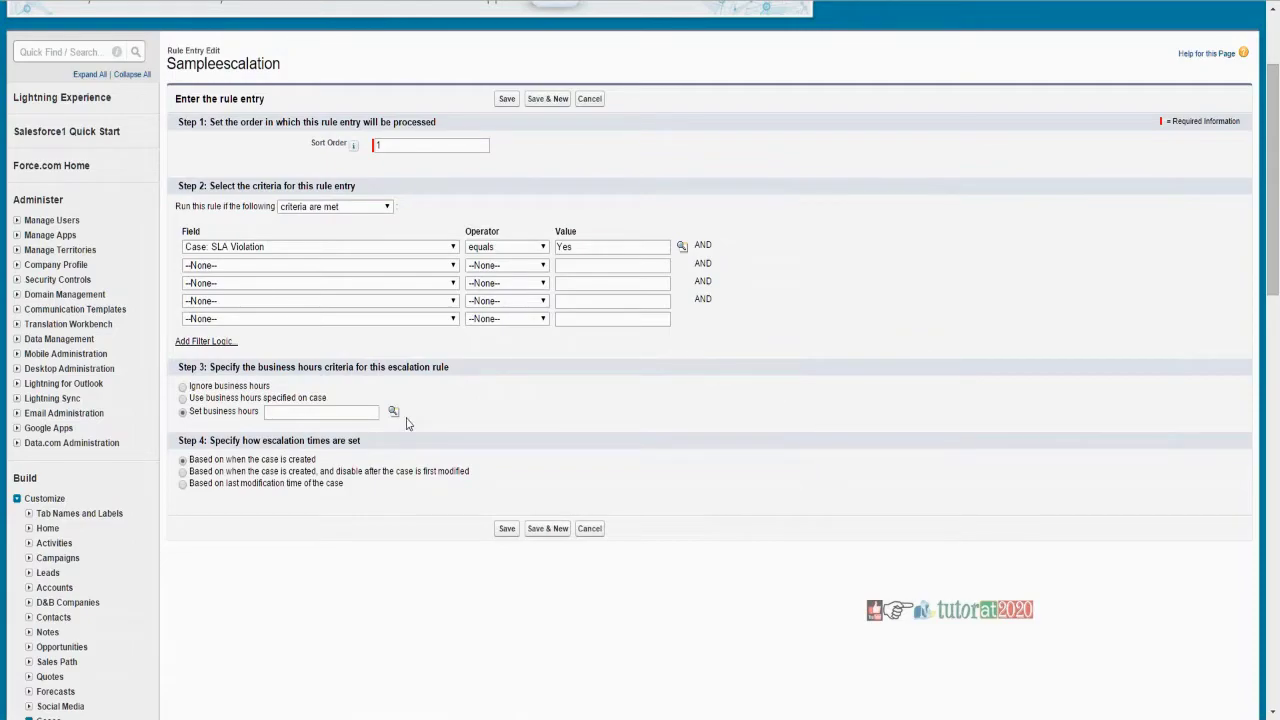
- Examine the escalation time options based on case creation, first modification and last modification time
scroll(330, 518, down, 2)
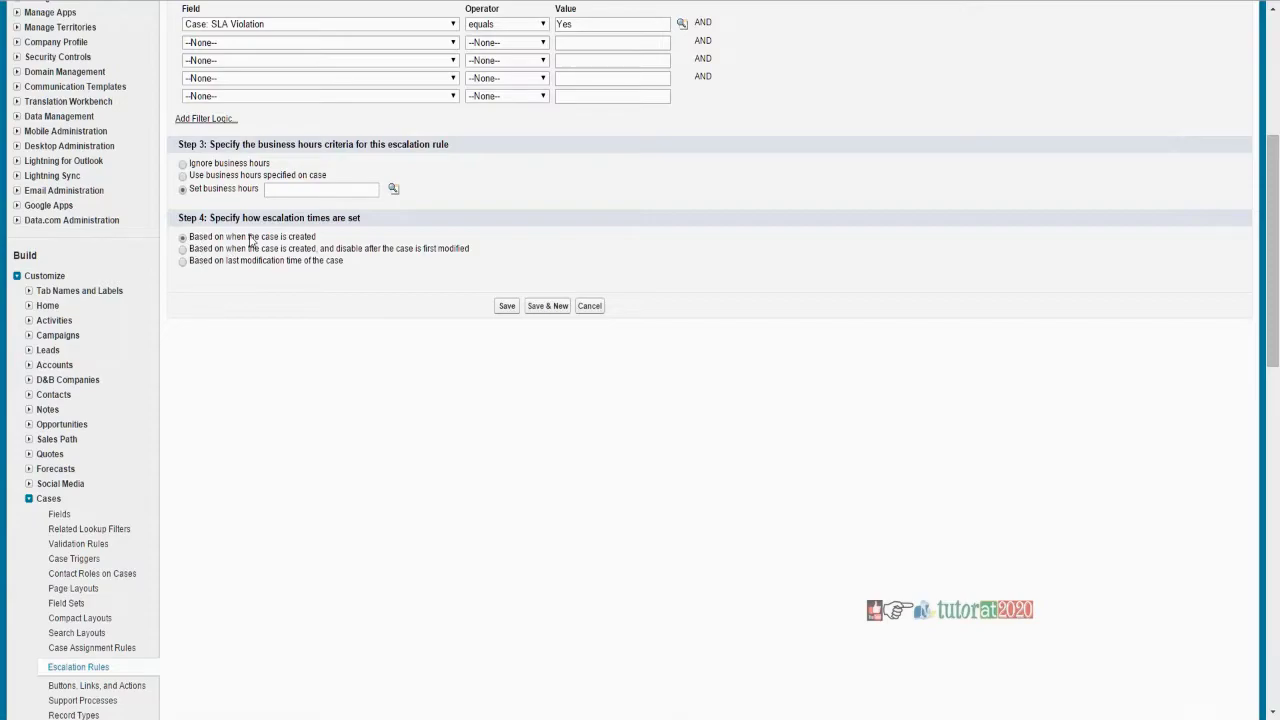
drag(226, 250, 373, 258)
click(376, 262)
drag(484, 258, 314, 238)
click(216, 268)
drag(214, 262, 339, 265)
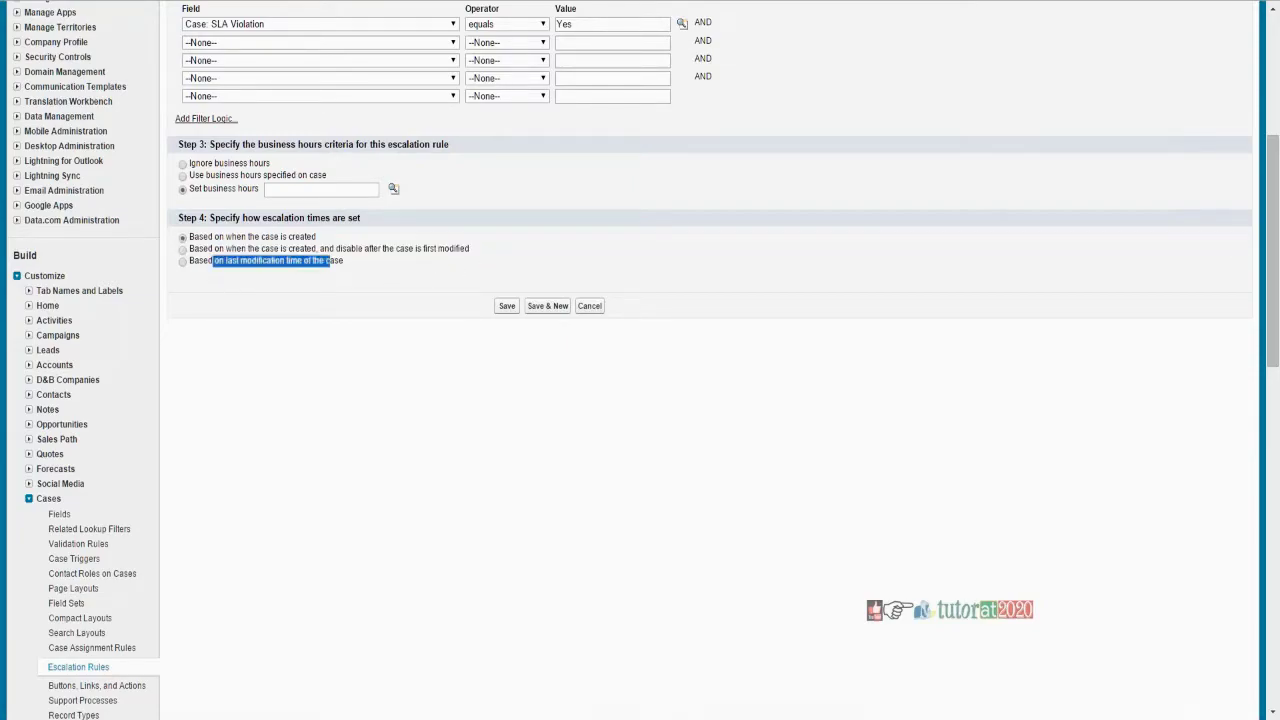
click(355, 268)
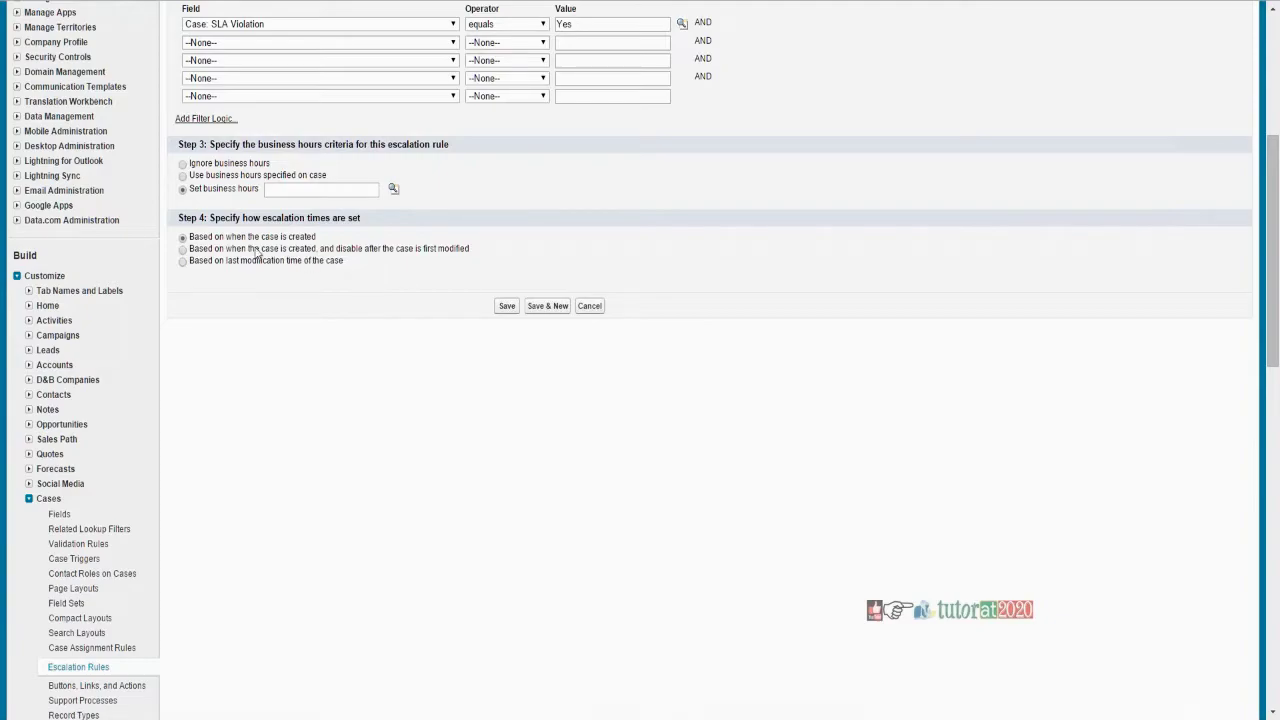
- Set the rule entry to use business hours specified on case and save it
scroll(497, 300, up, 3)
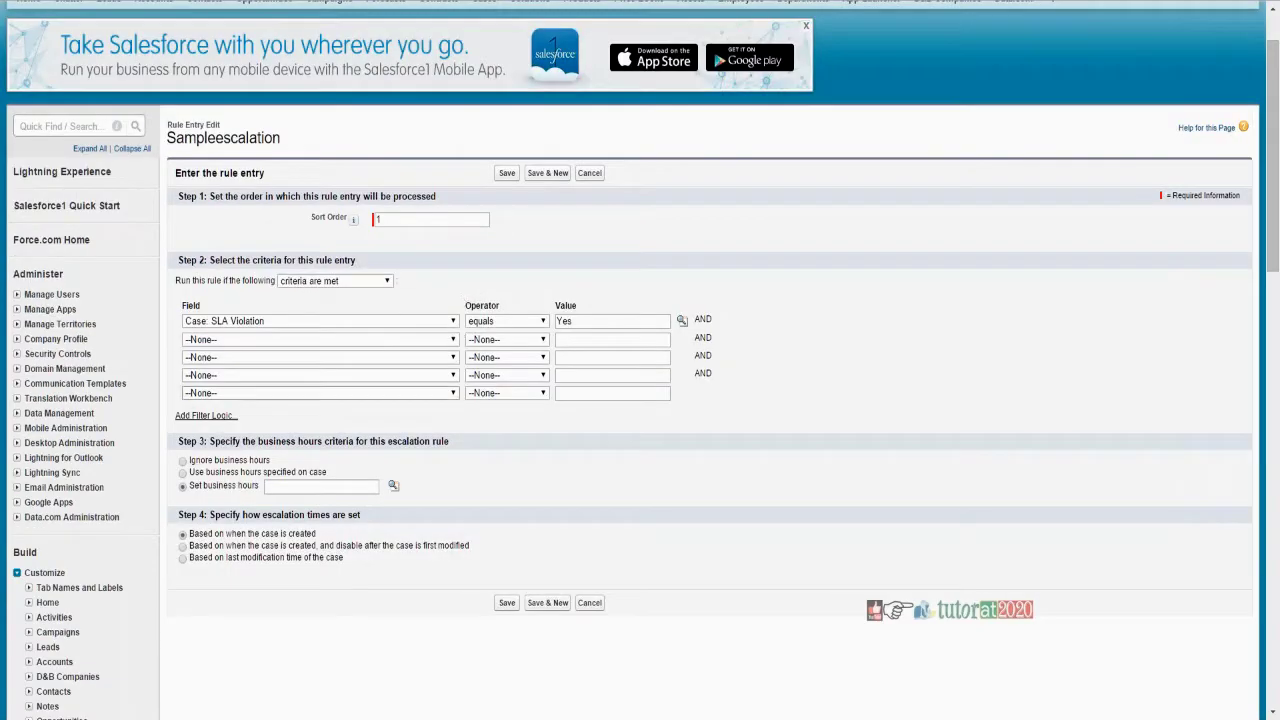
click(183, 472)
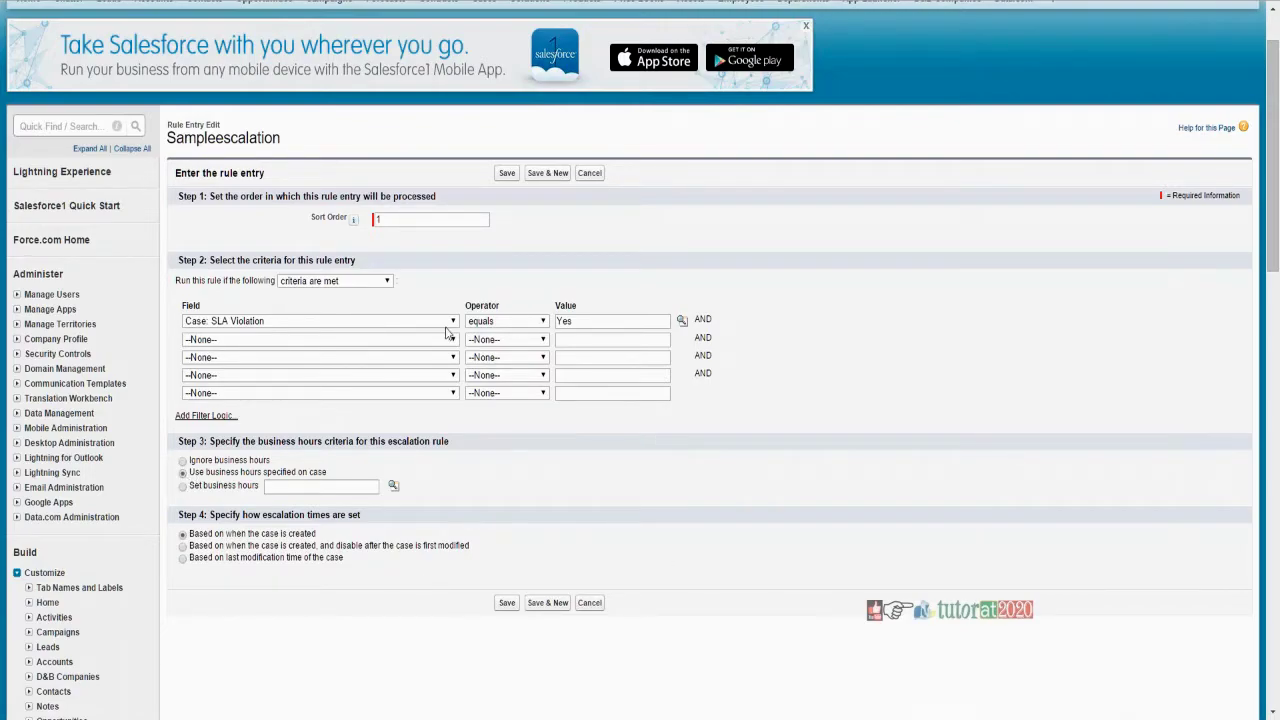
click(501, 604)
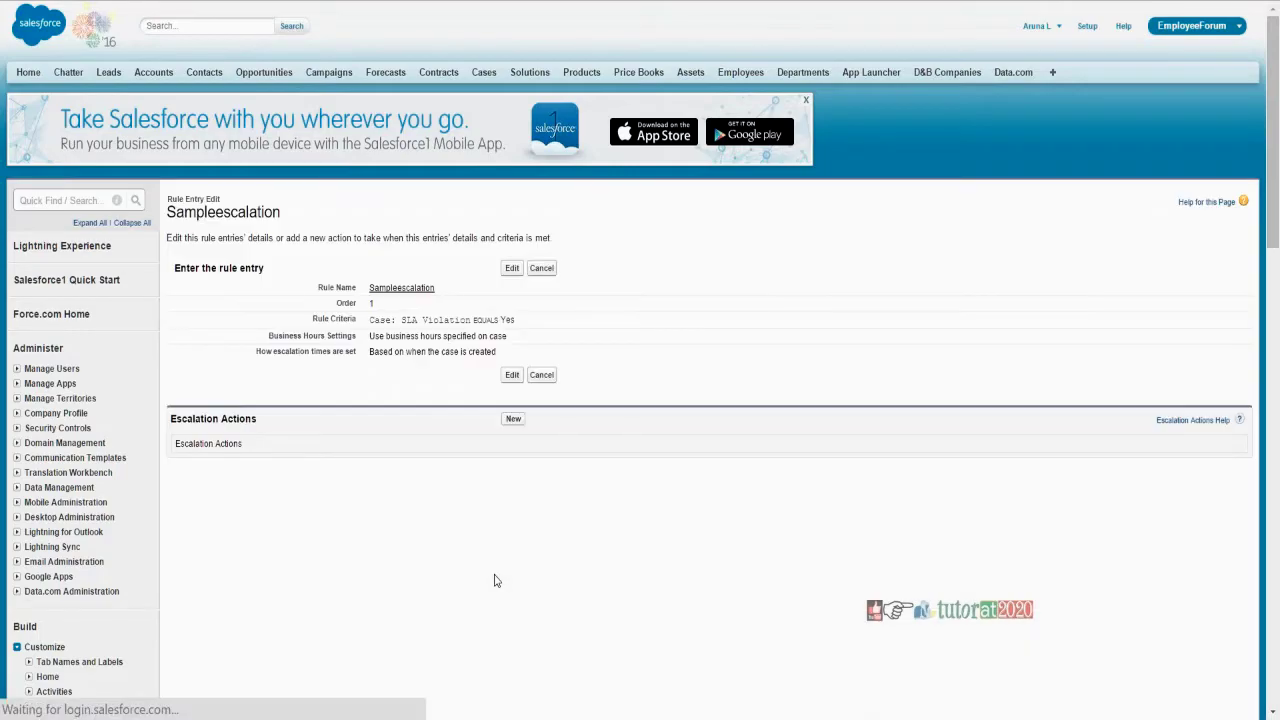
- Start a new escalation action for the rule entry and set Age Over to 1 hour and 0 minutes
click(513, 419)
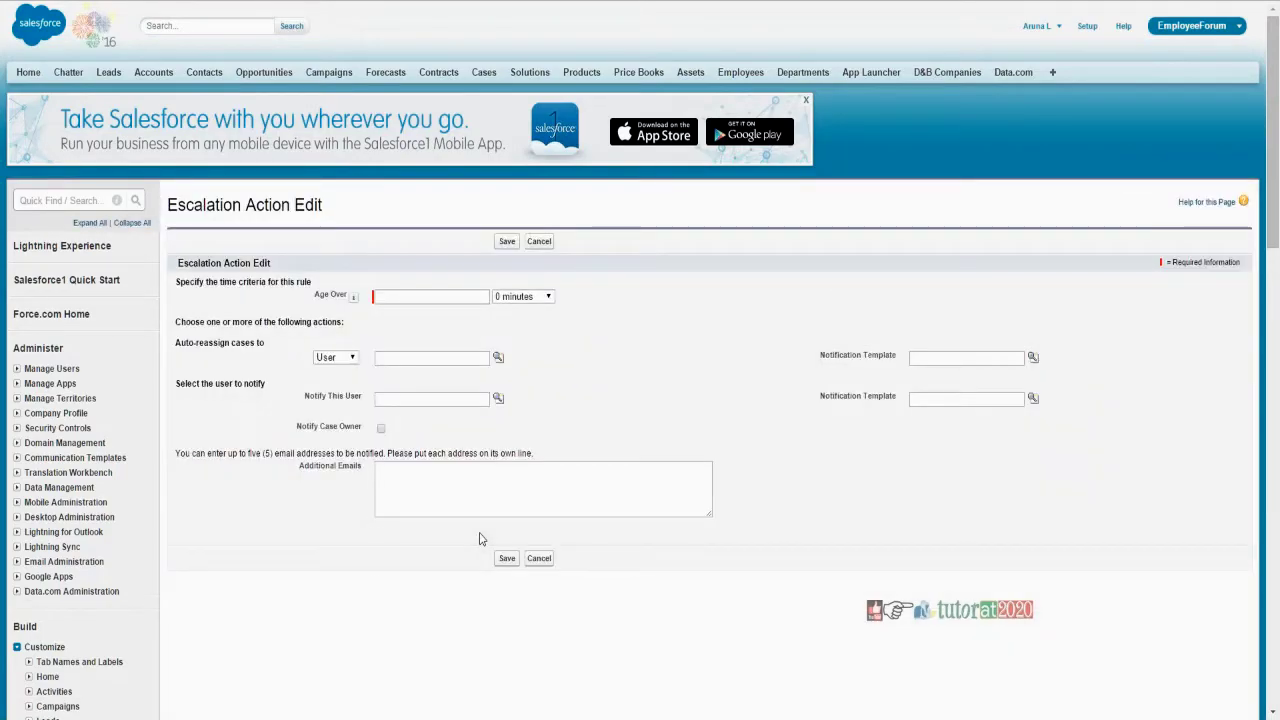
click(432, 297)
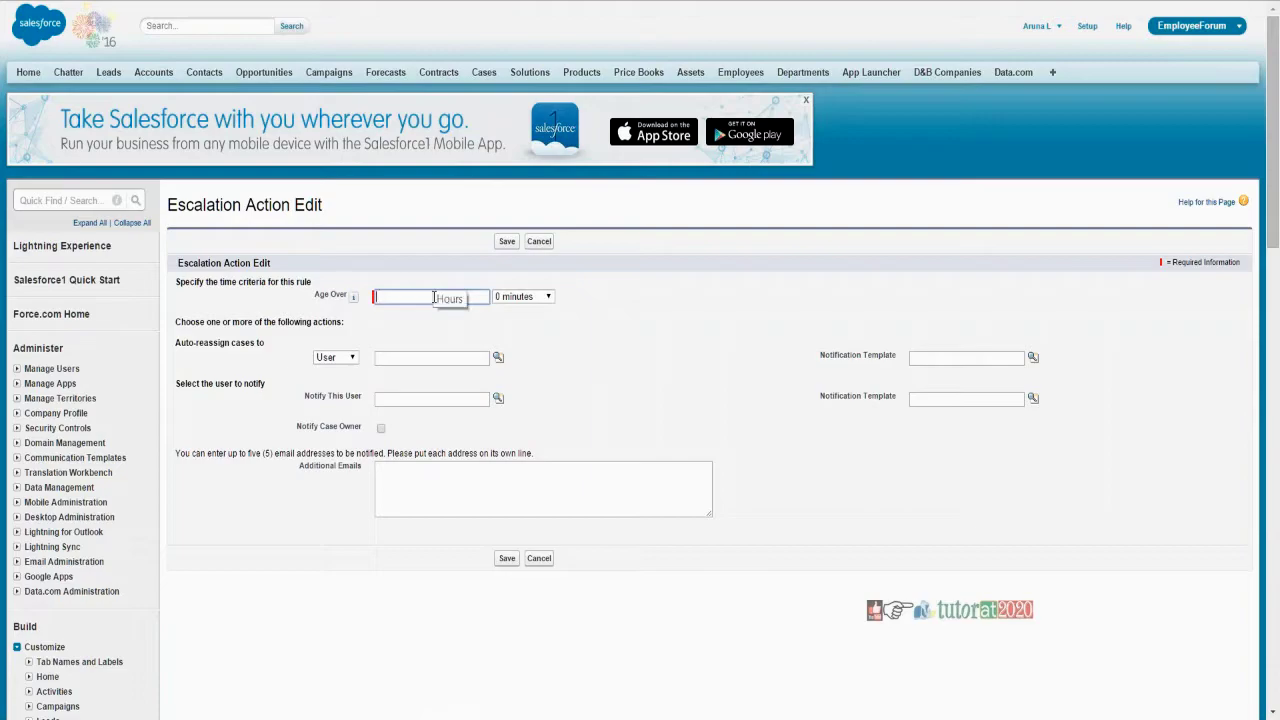
click(520, 296)
click(515, 324)
click(520, 296)
click(515, 310)
click(418, 297)
text(1)
mouse_move(353, 305)
click(449, 334)
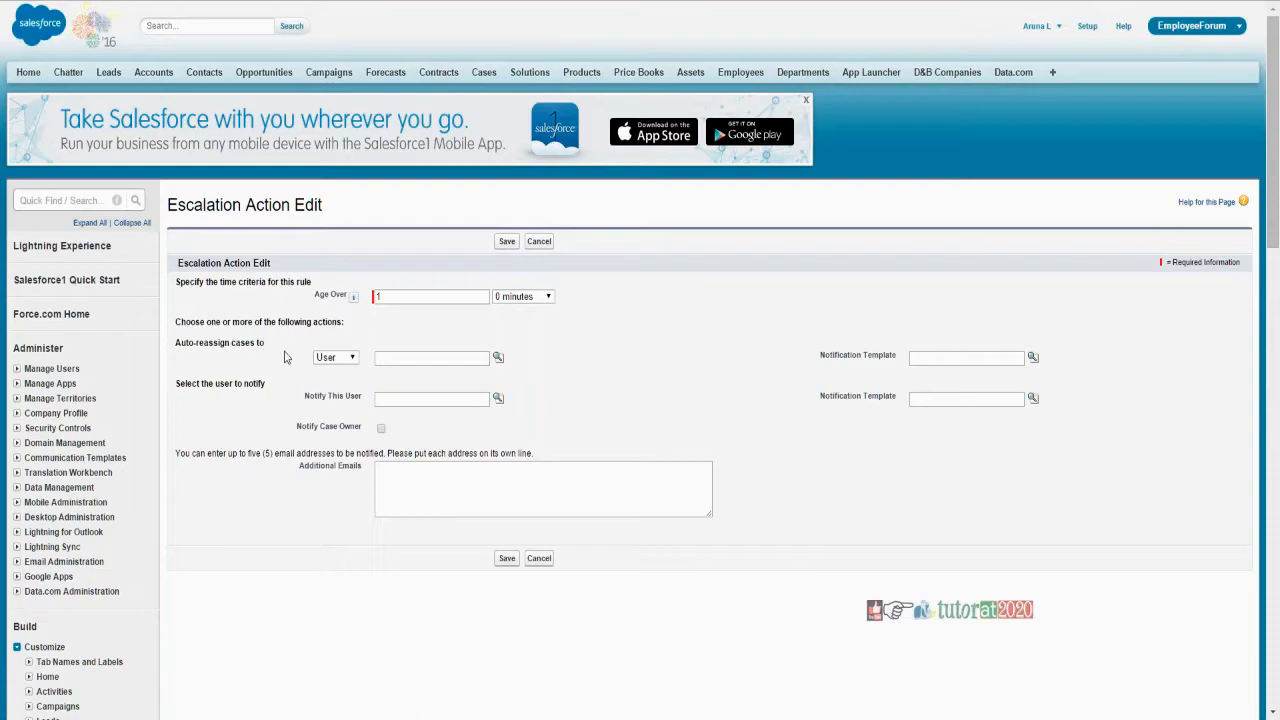
- Choose the recently viewed Customer Support, International user as the one to notify, and enable notifying the case owner
triple_click(185, 384)
click(281, 426)
click(498, 398)
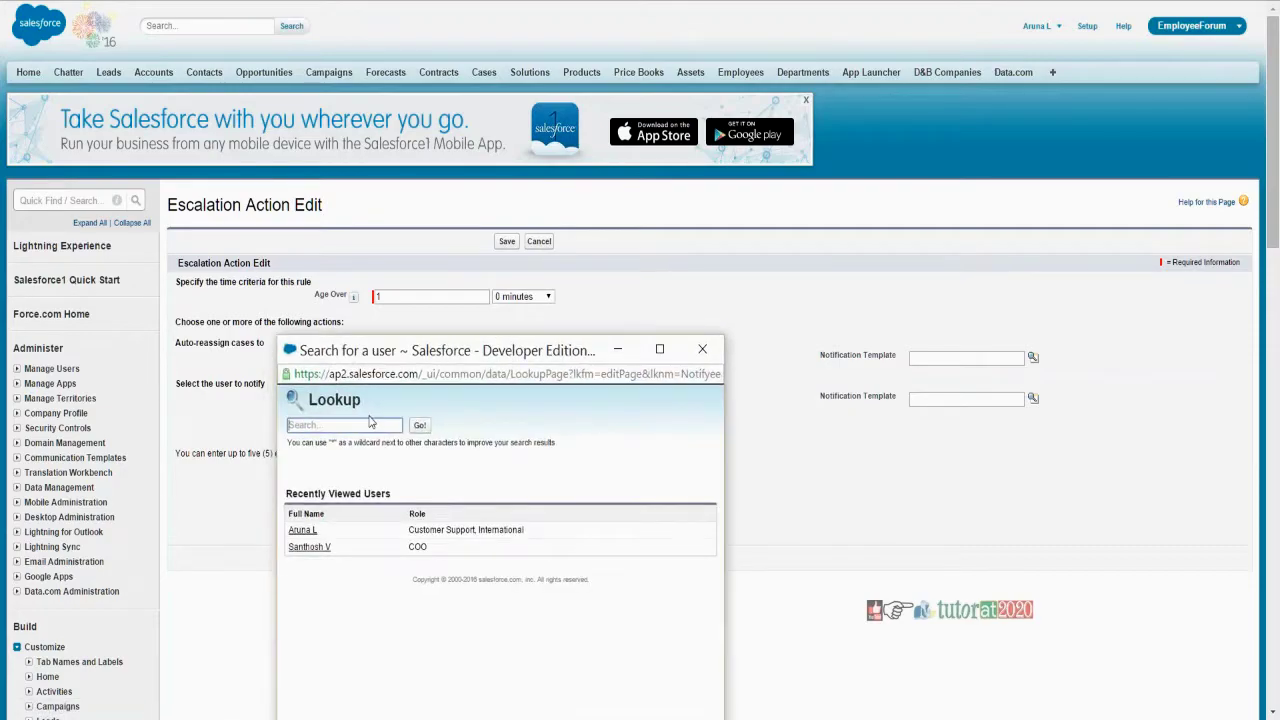
click(302, 530)
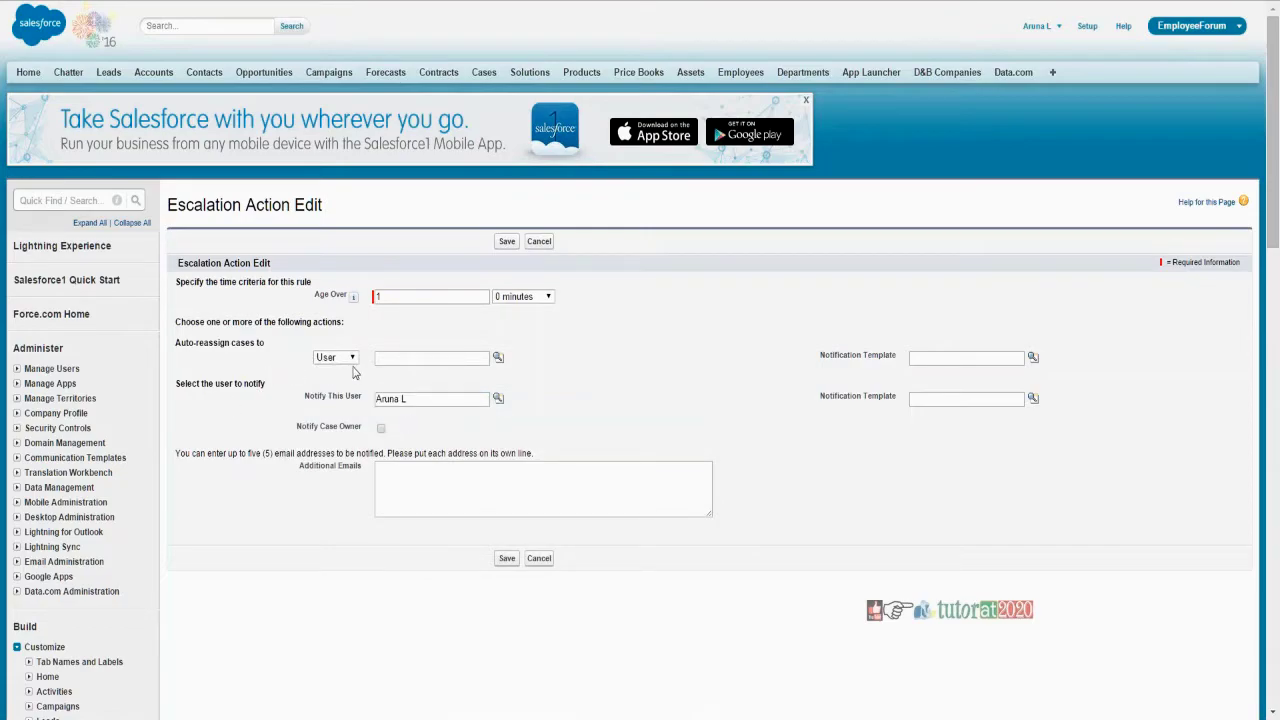
click(381, 430)
- Choose Support: Escalated Case Notification as the notification template for the user to notify
click(1033, 398)
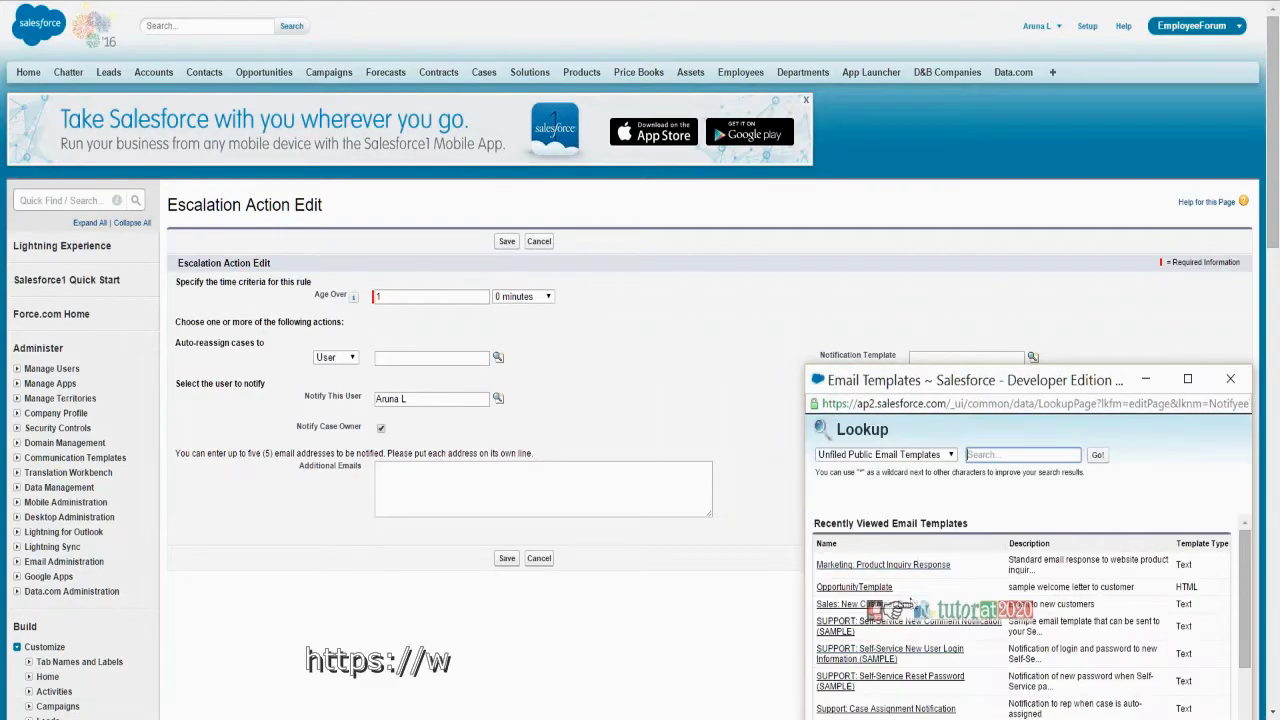
scroll(908, 635, down, 3)
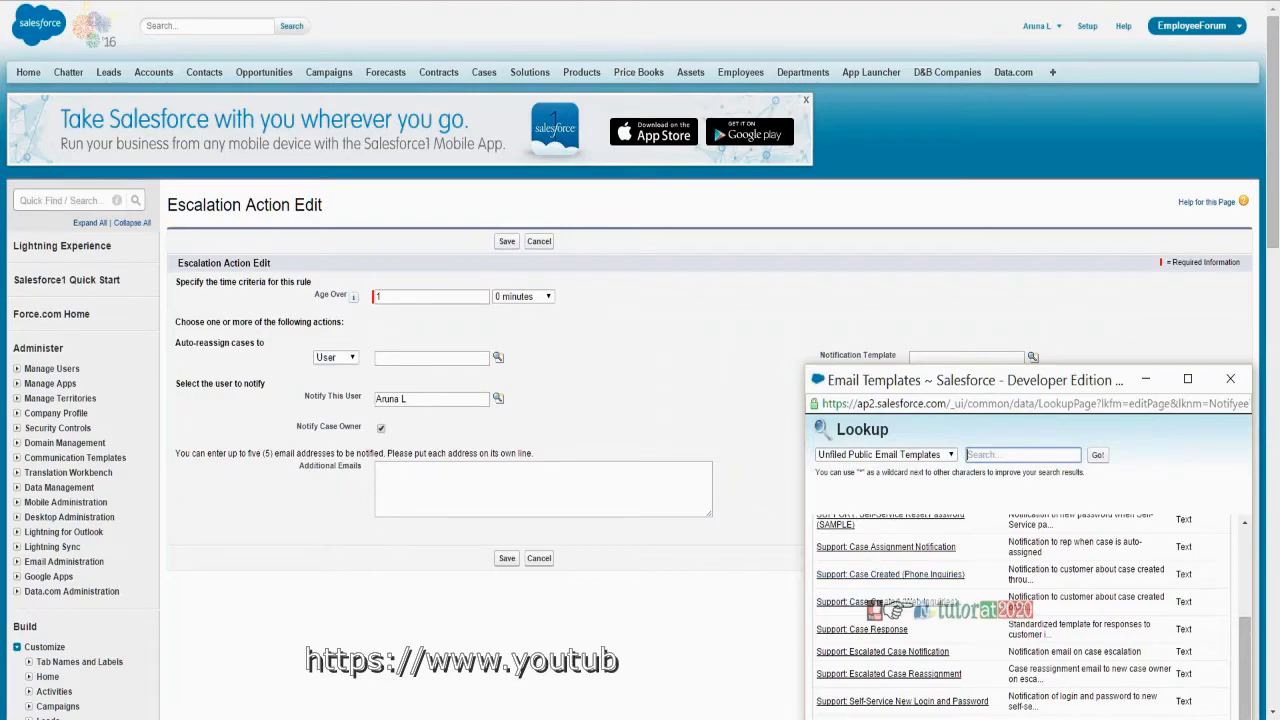
click(900, 651)
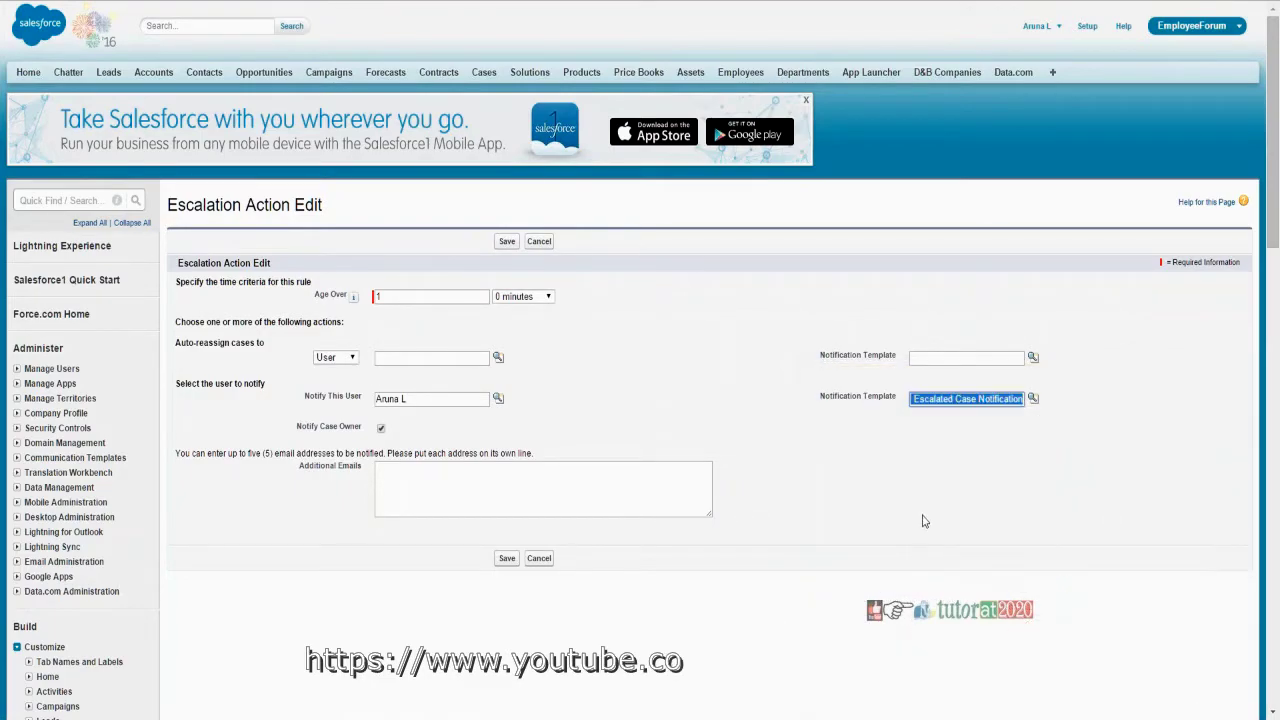
drag(937, 398, 1025, 398)
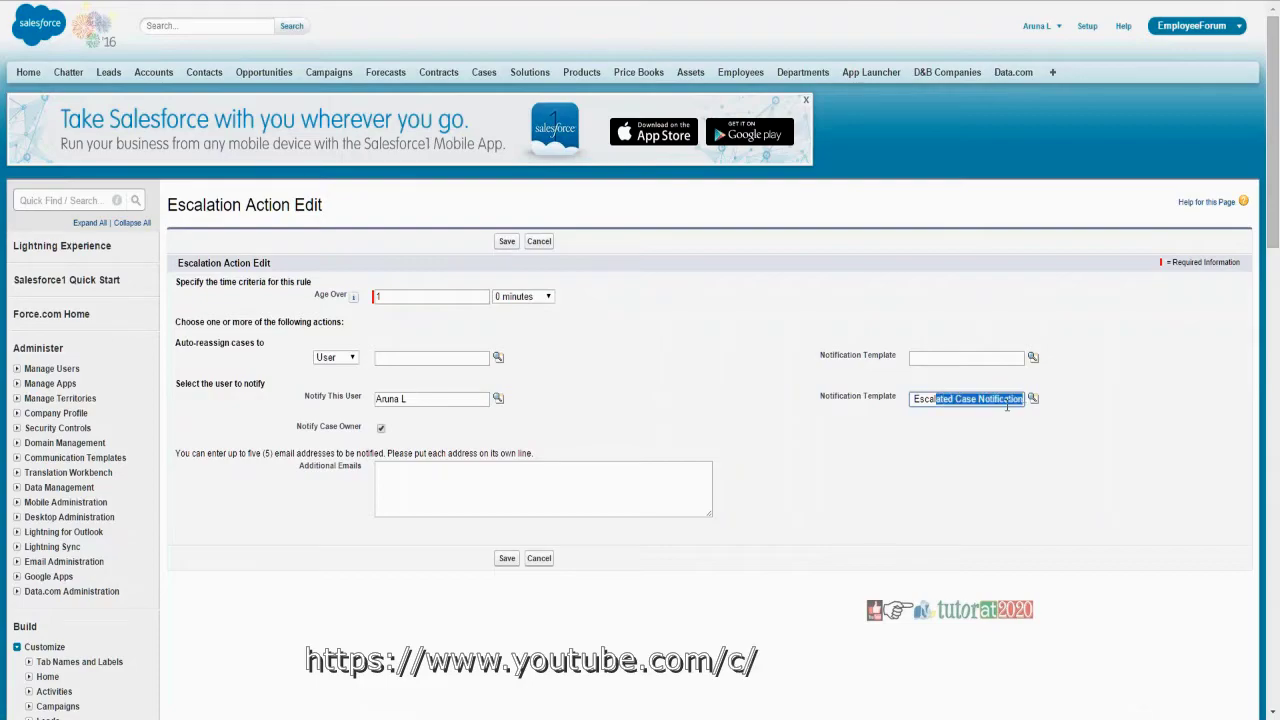
click(423, 498)
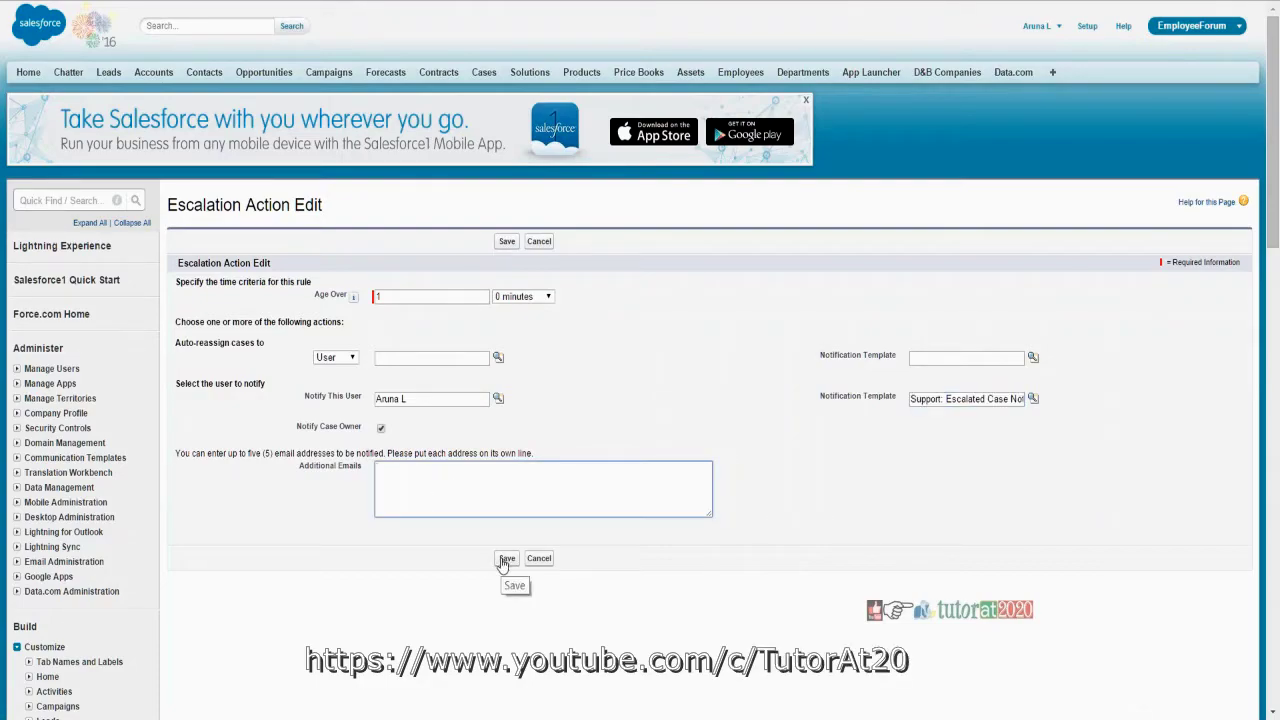
- Set the escalation action to auto-reassign cases to a queue and choose SampleQueue
click(351, 360)
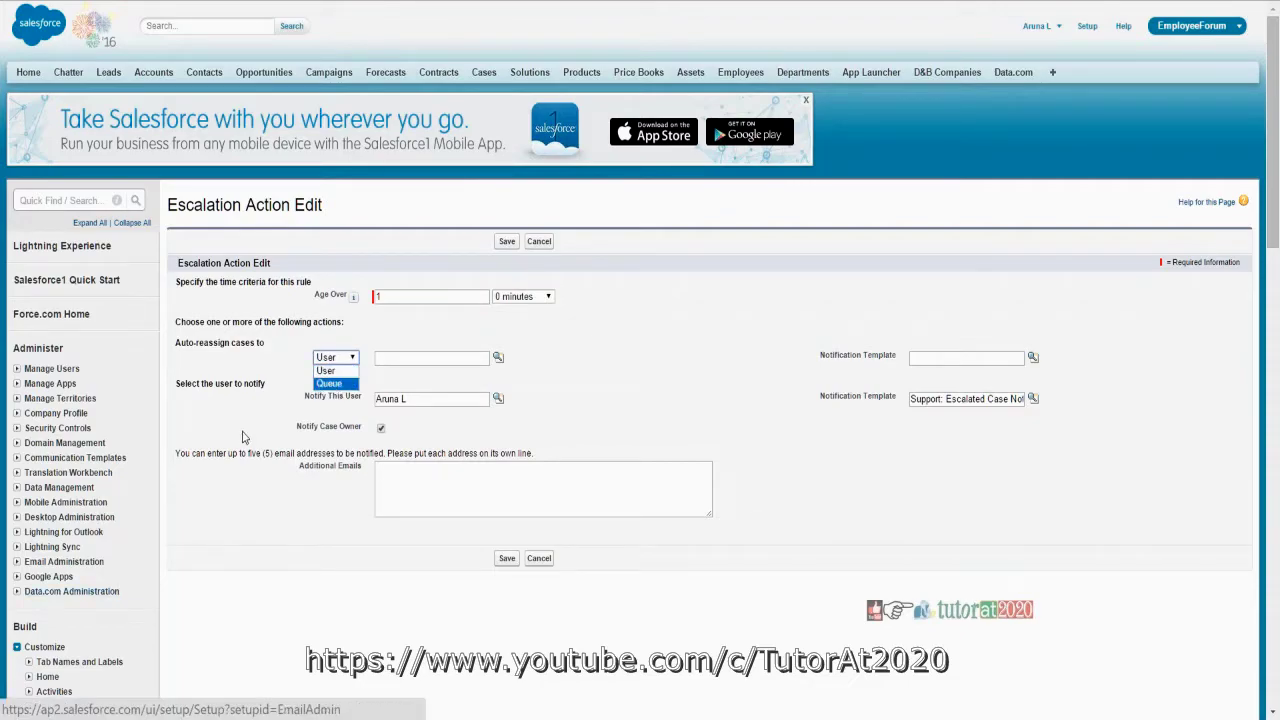
click(343, 386)
double_click(313, 334)
drag(313, 334, 315, 345)
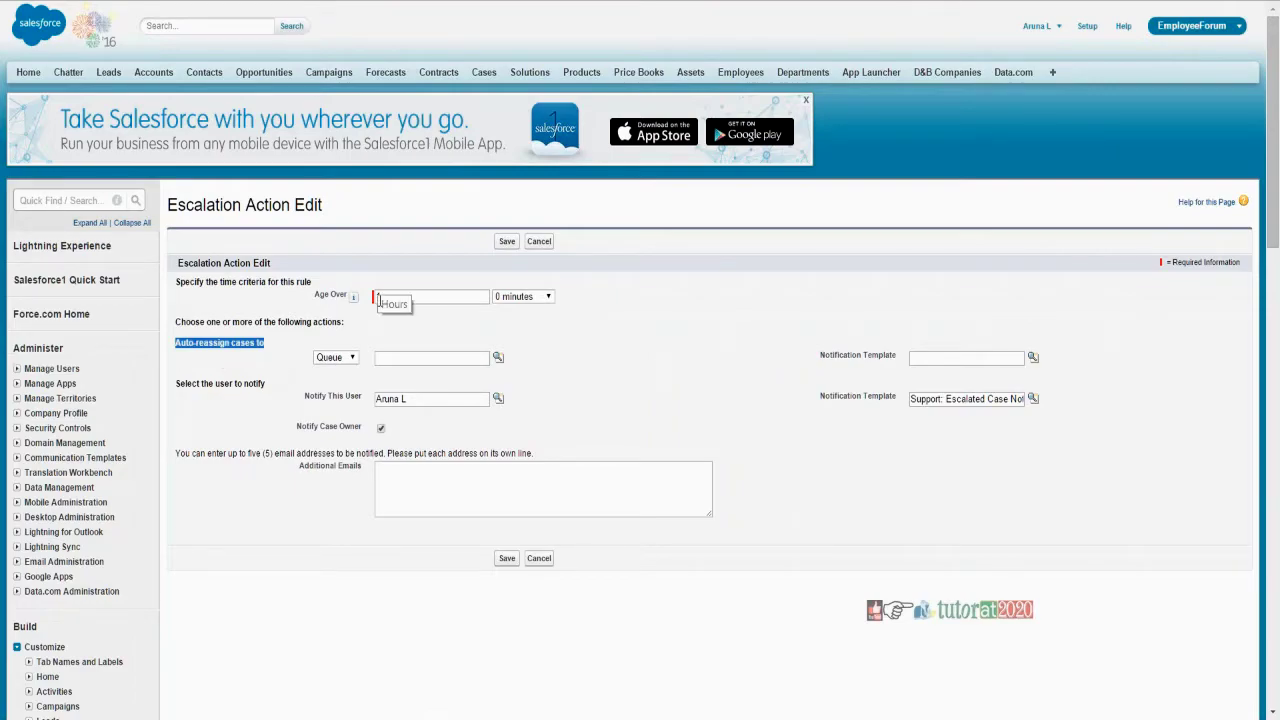
click(410, 298)
drag(413, 298, 326, 307)
click(255, 352)
click(498, 357)
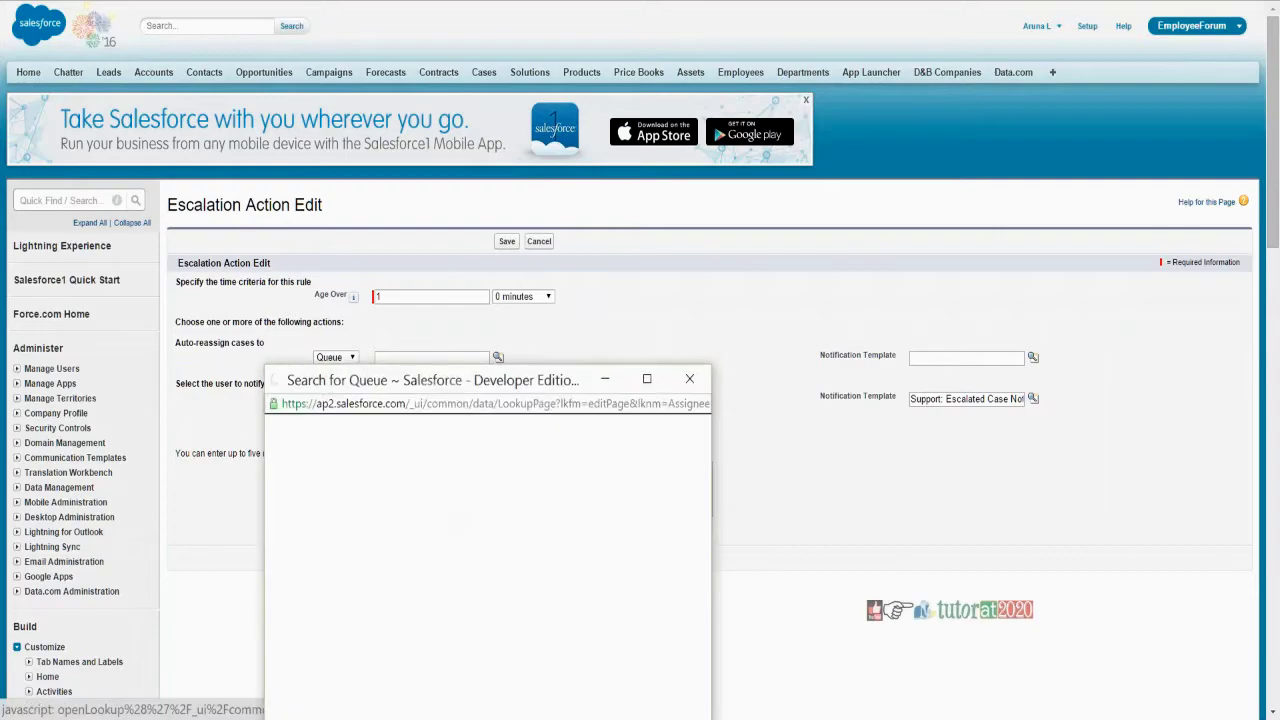
click(302, 559)
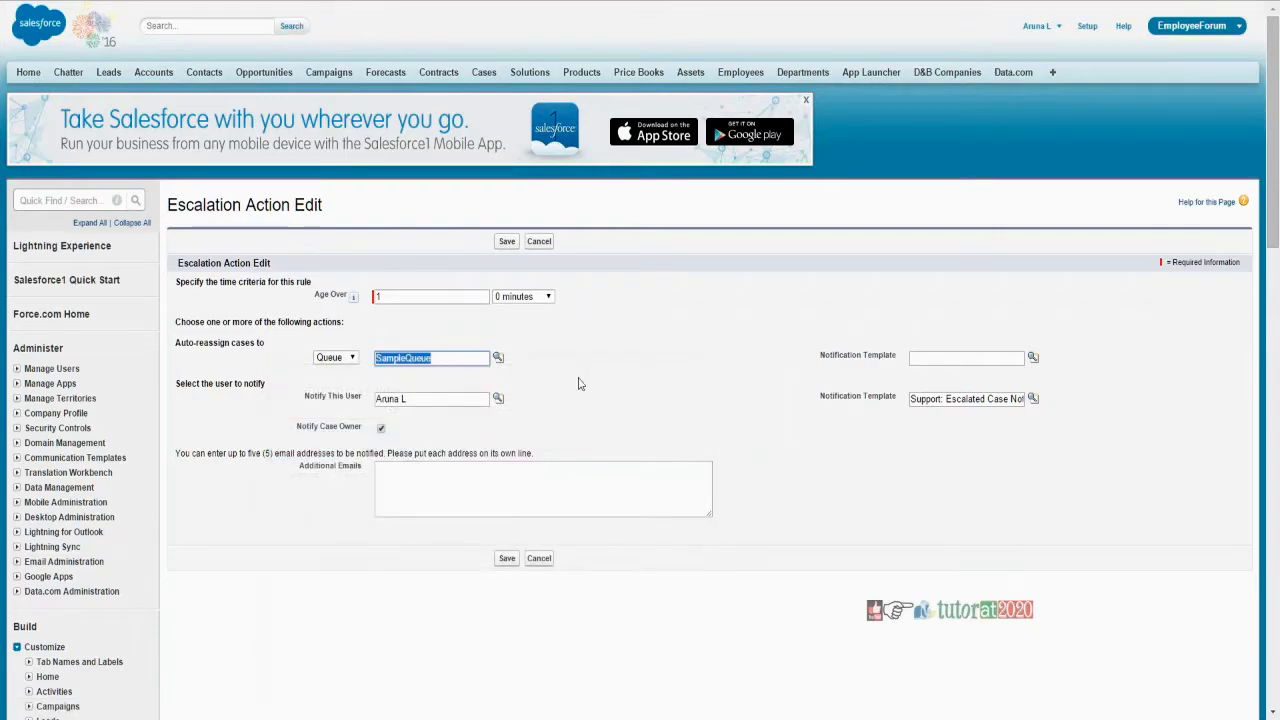
- Choose Support: Escalated Case Reassignment as the notification template for the auto-reassignment
click(700, 398)
click(1032, 357)
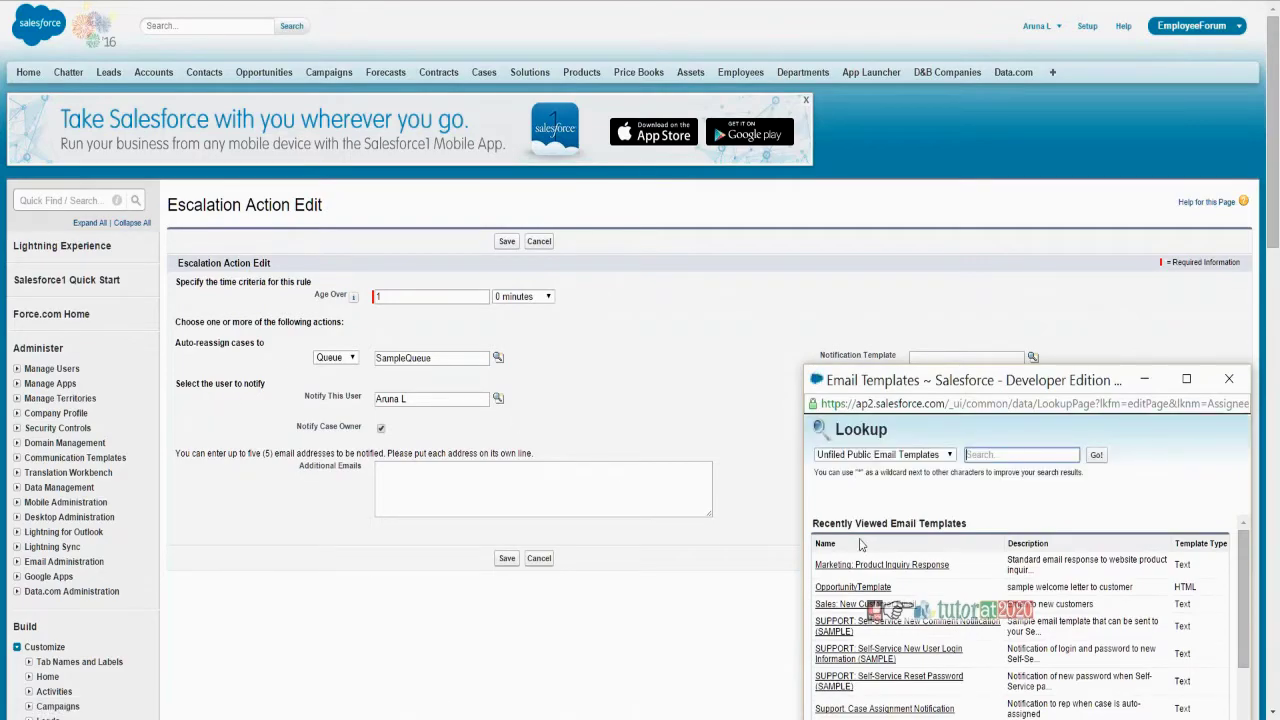
scroll(900, 660, down, 3)
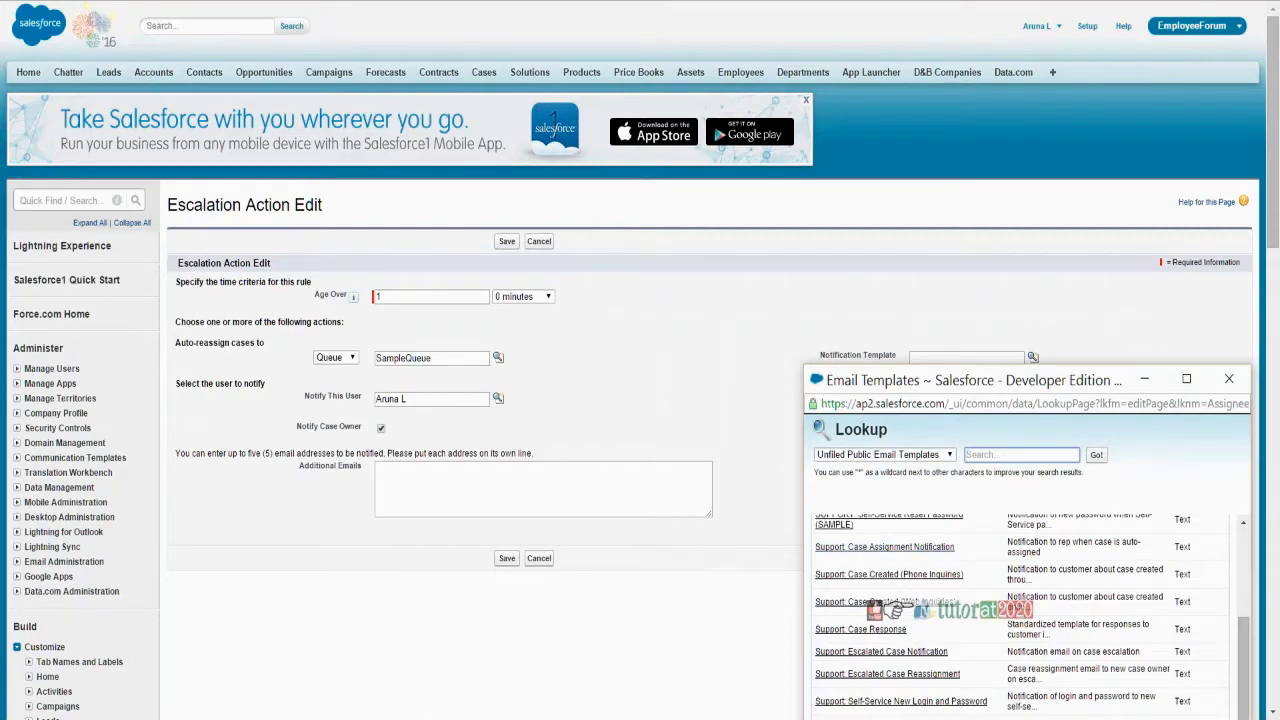
click(872, 652)
click(881, 676)
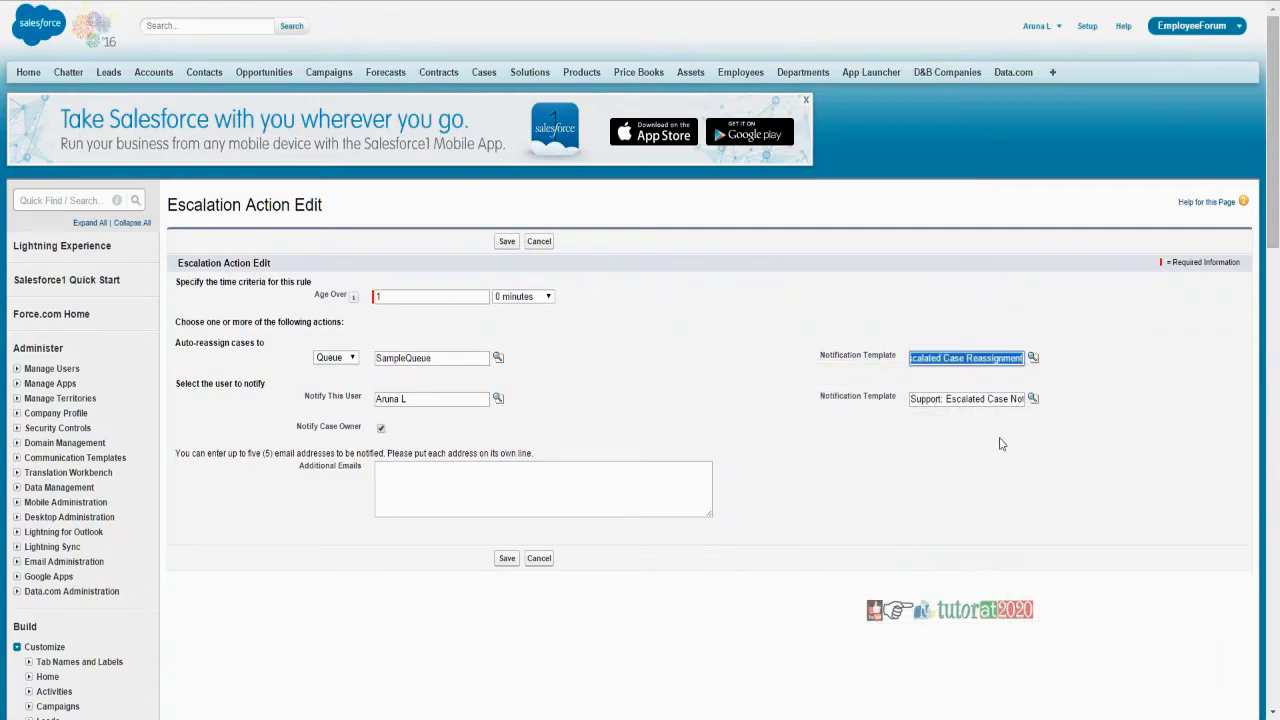
- Save the escalation action and check its escalation time and the rule criteria on the rule entry page
double_click(440, 360)
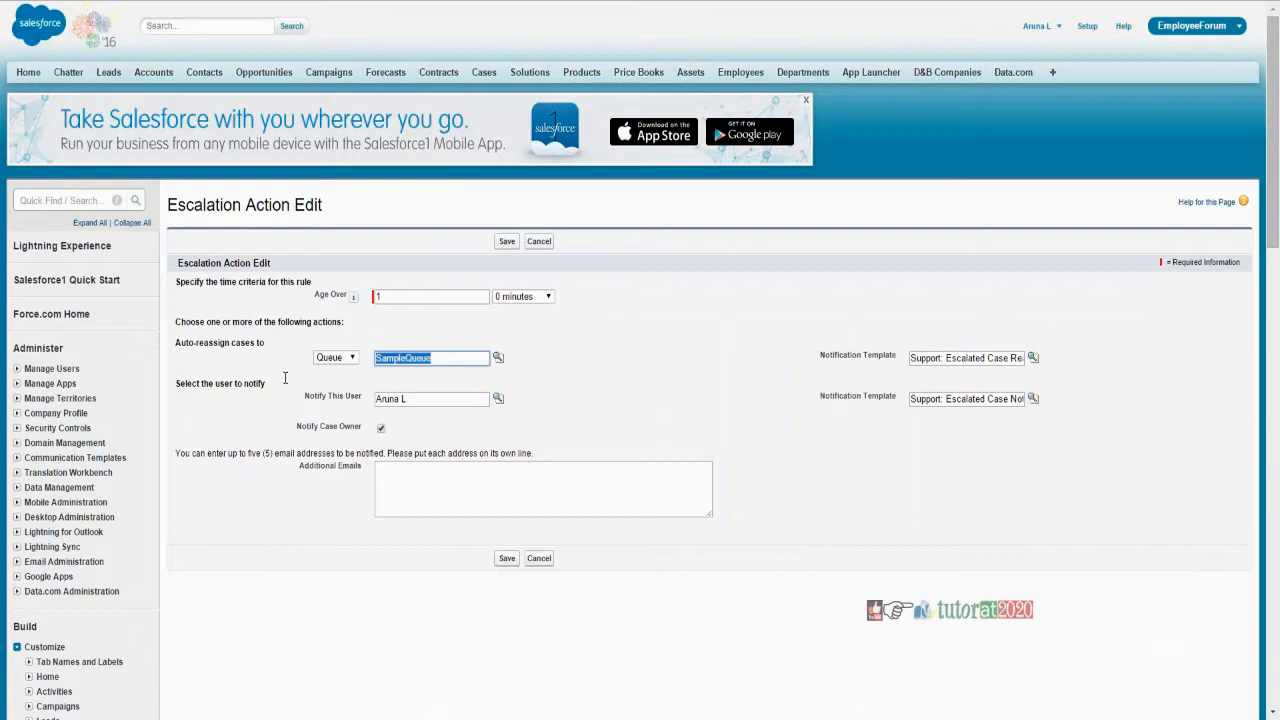
click(507, 558)
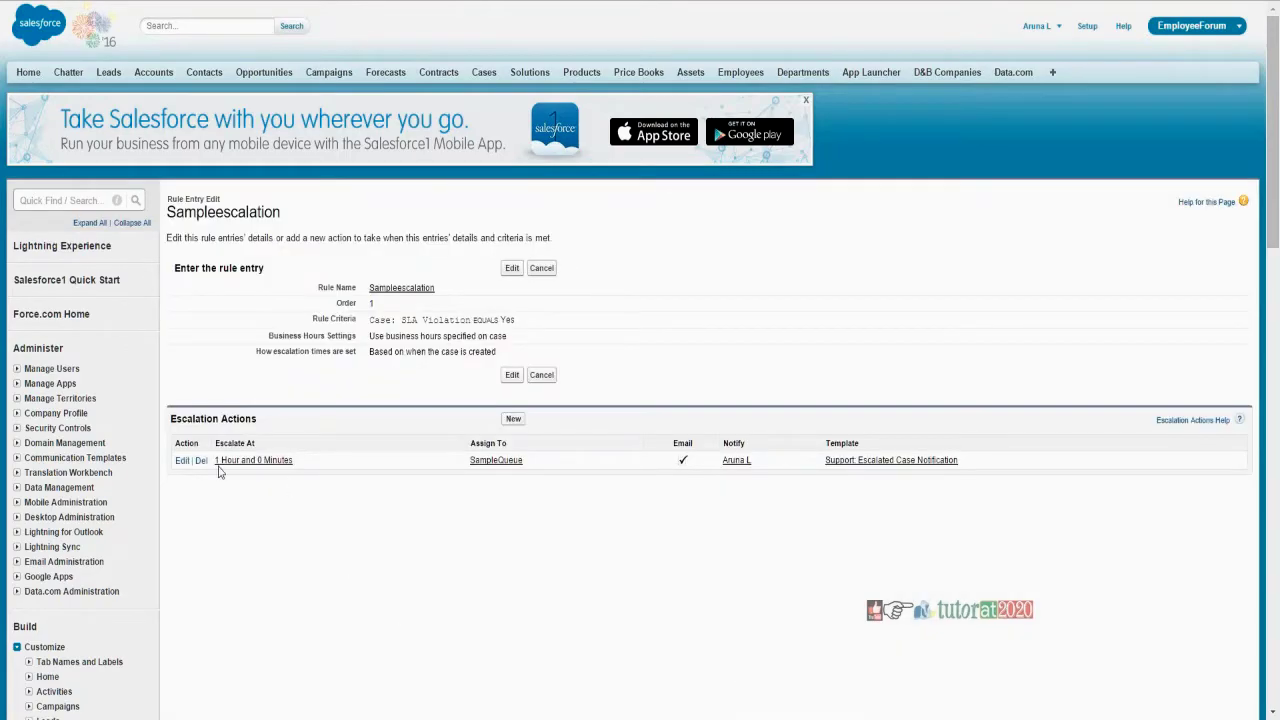
drag(321, 469, 251, 466)
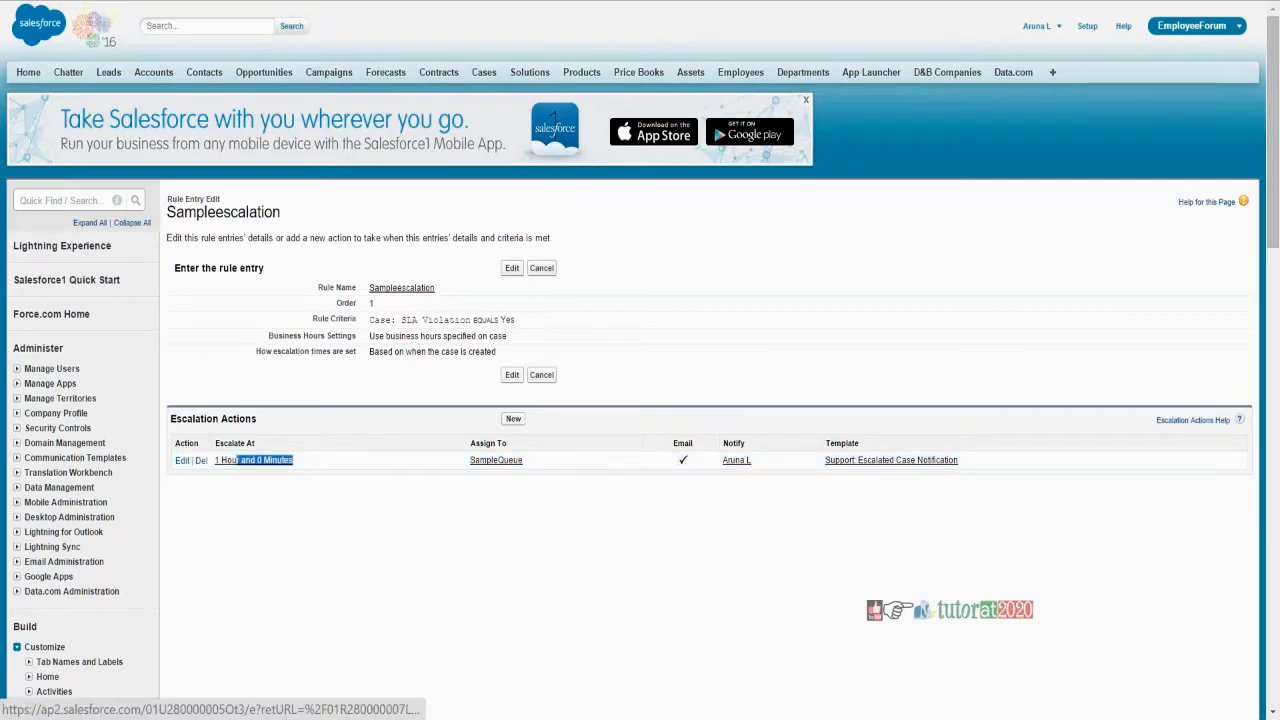
drag(368, 319, 524, 323)
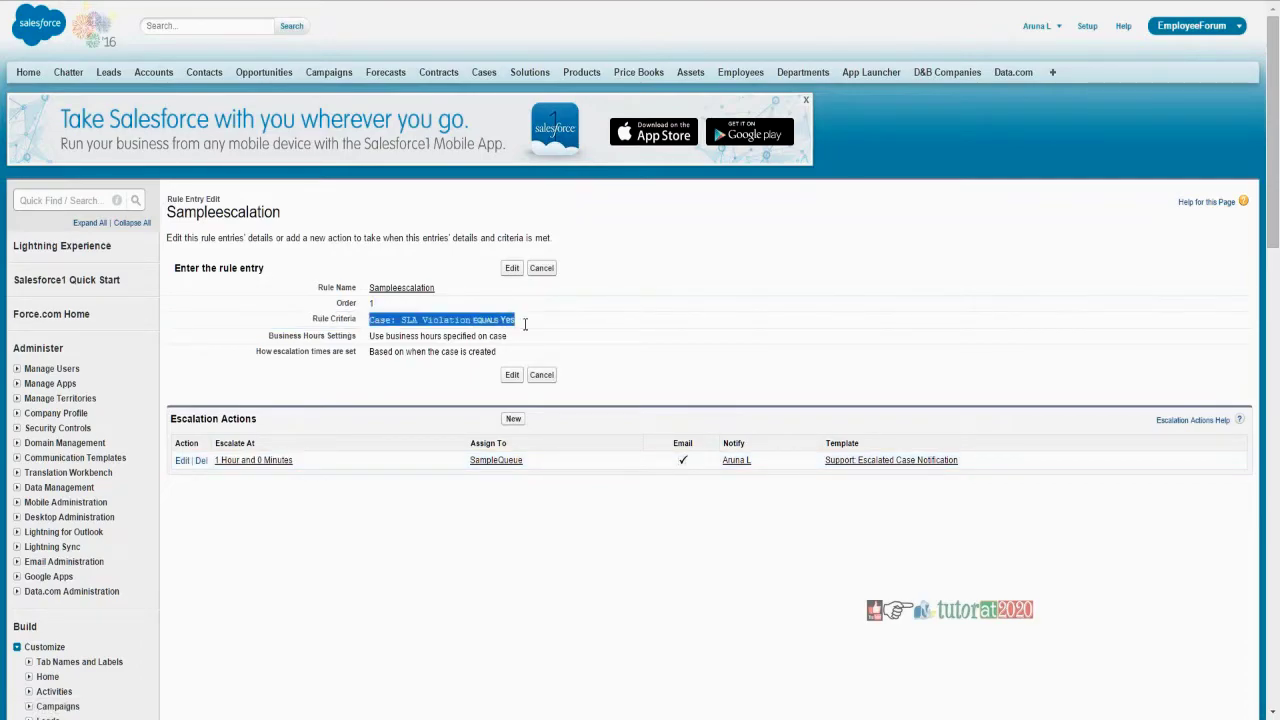
click(522, 326)
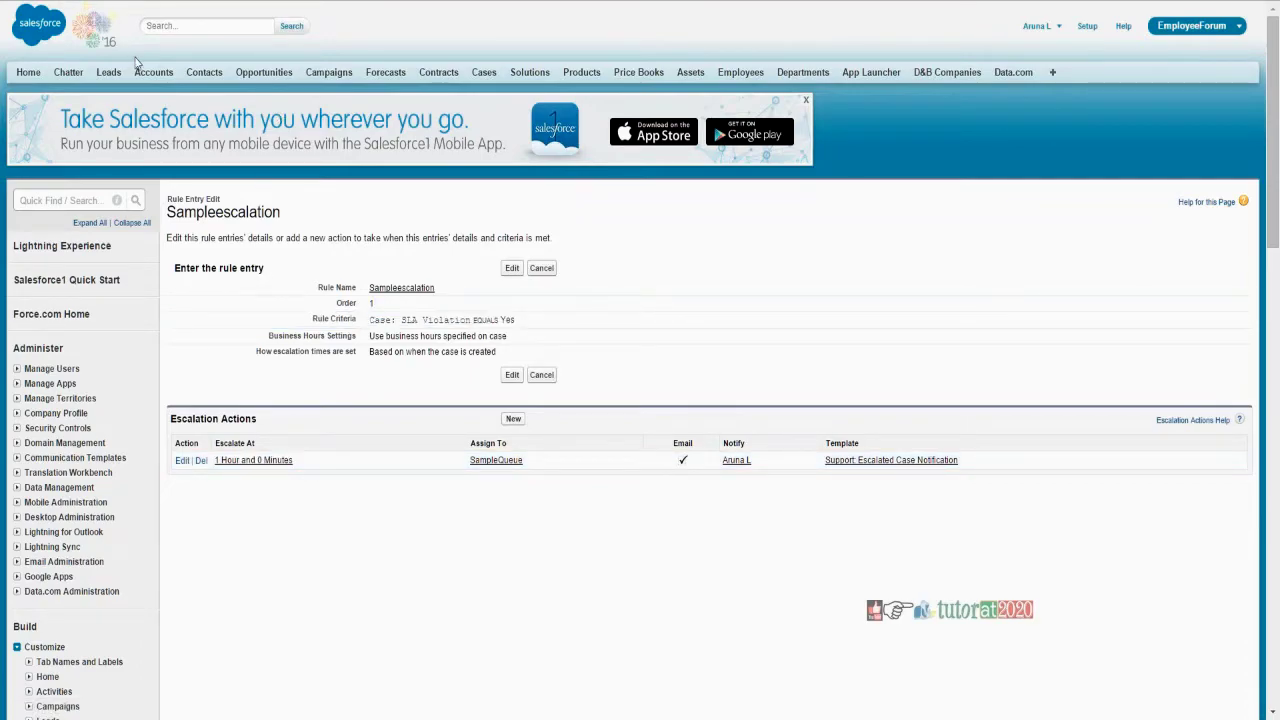
- Go to the Cases home page and start a new case with the status New
right_click(490, 74)
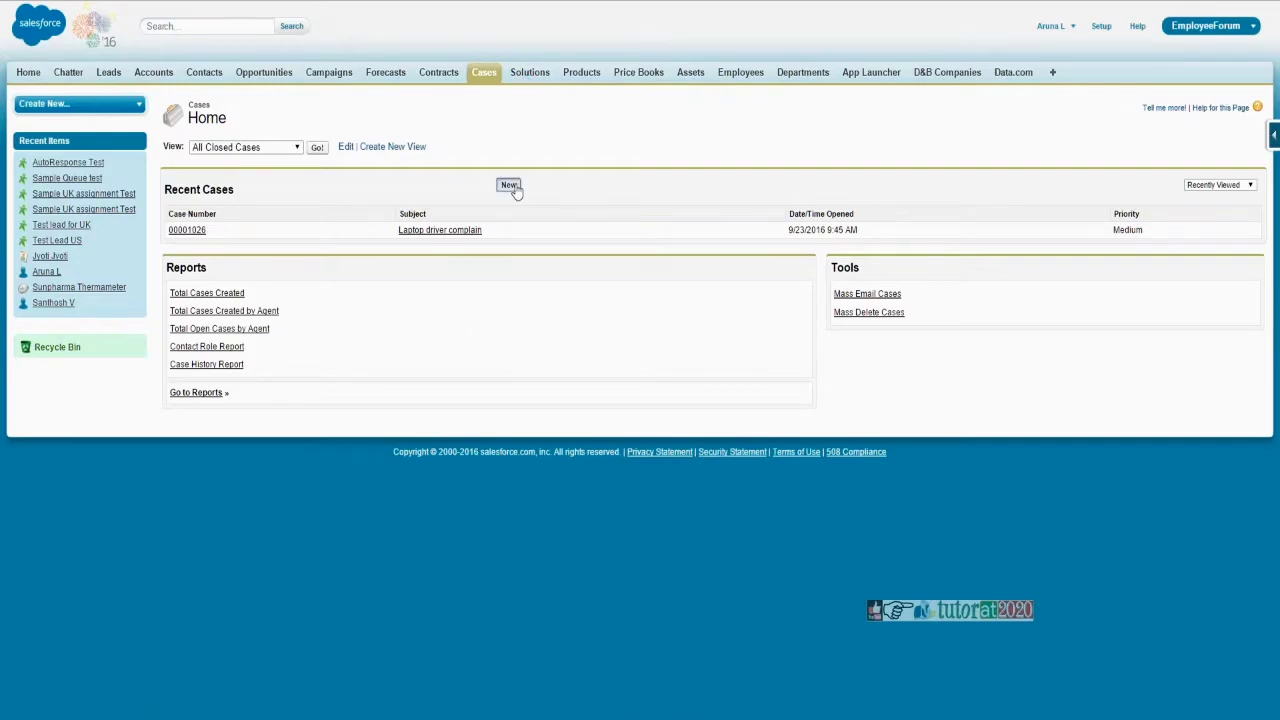
click(509, 185)
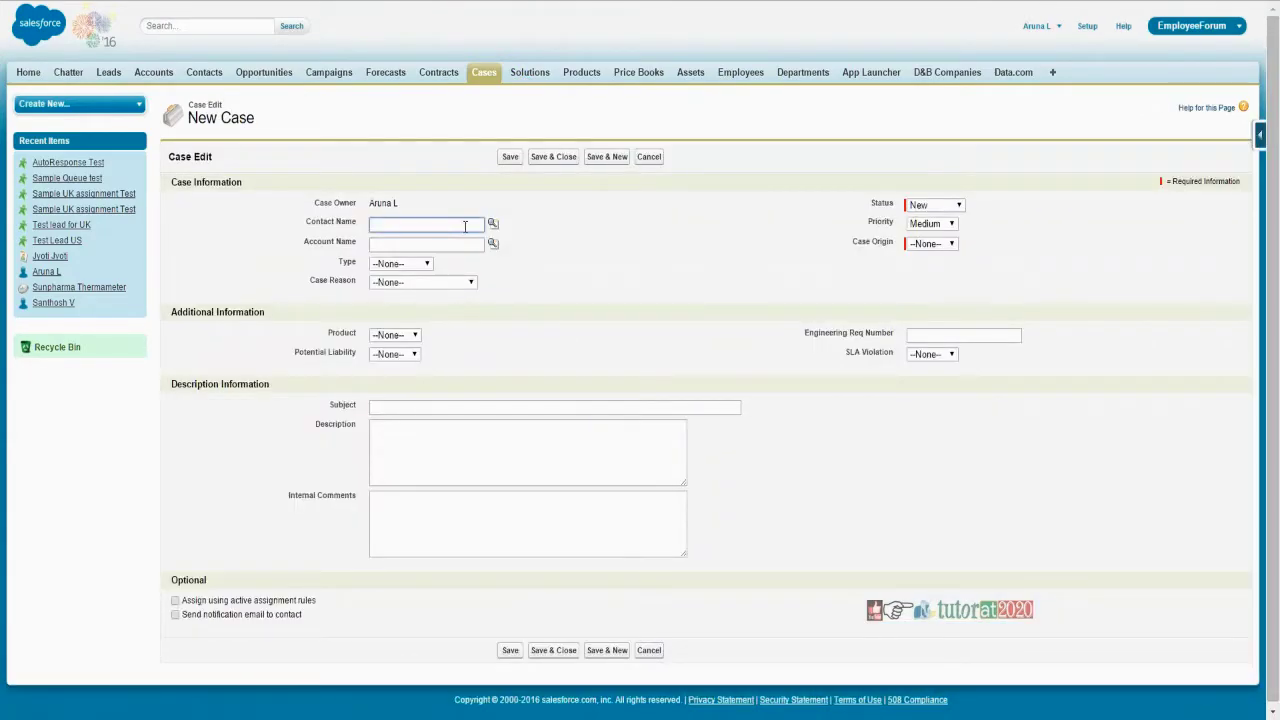
click(940, 205)
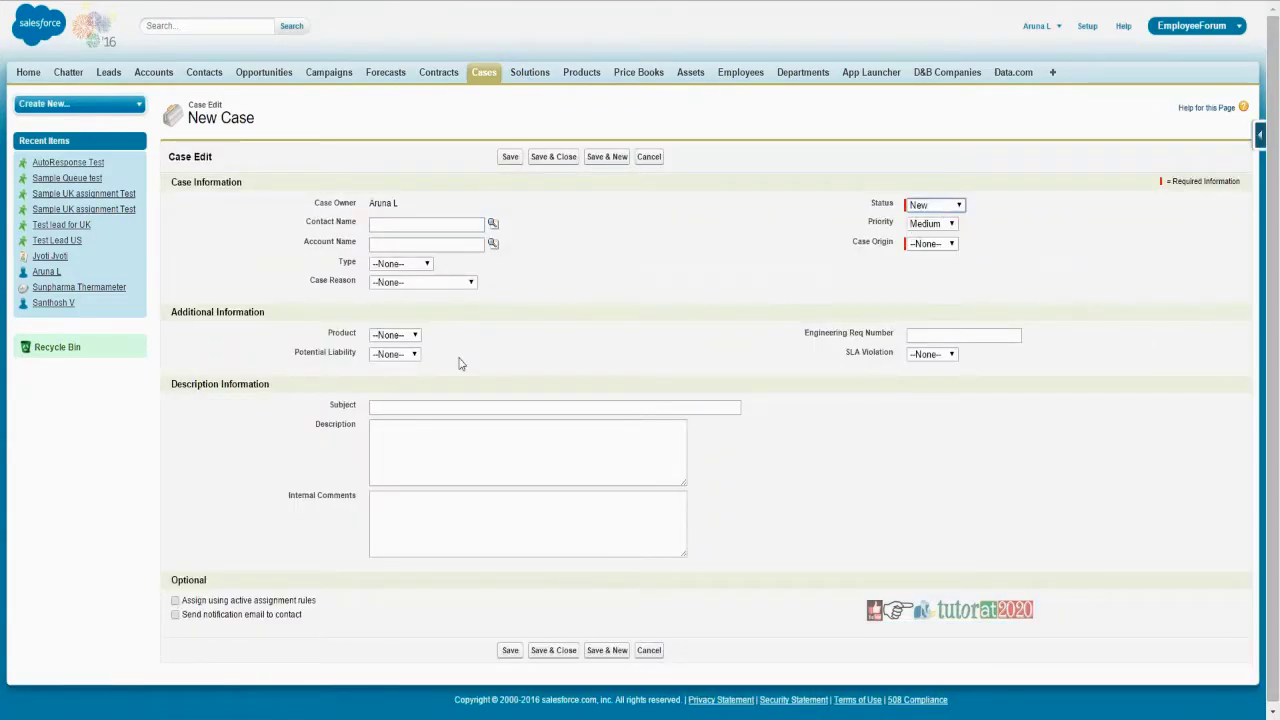
click(935, 210)
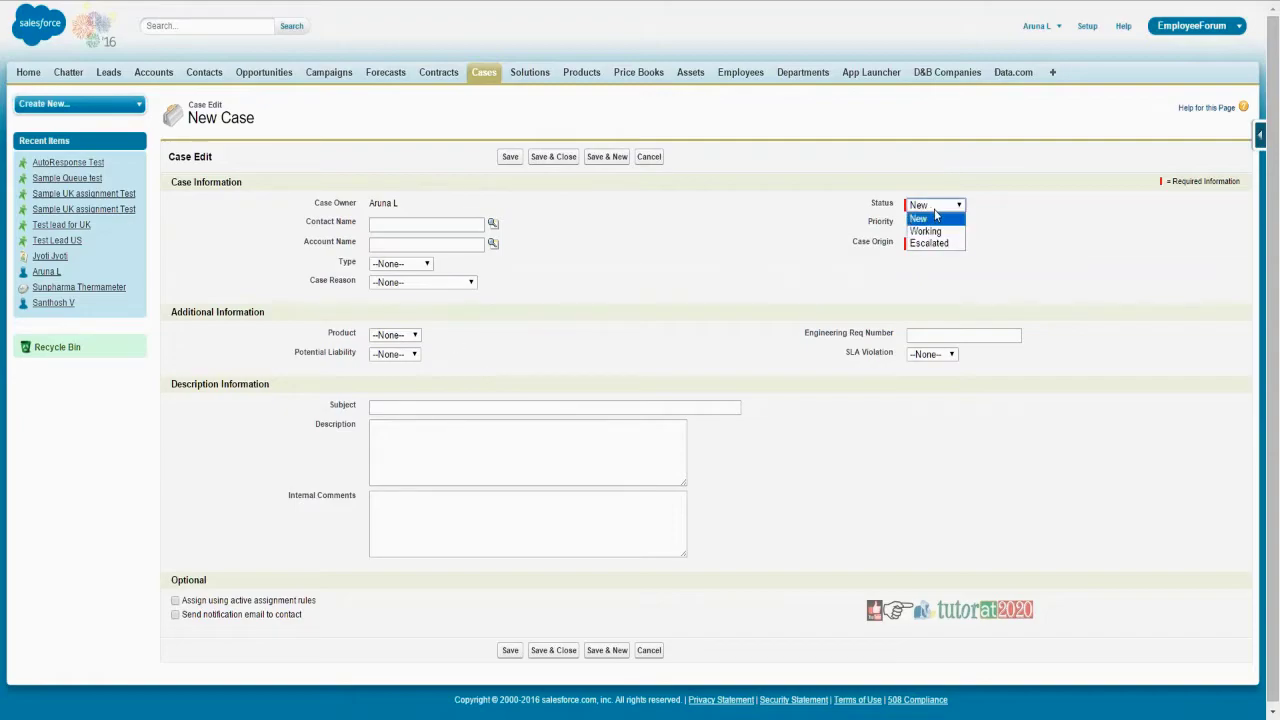
click(925, 207)
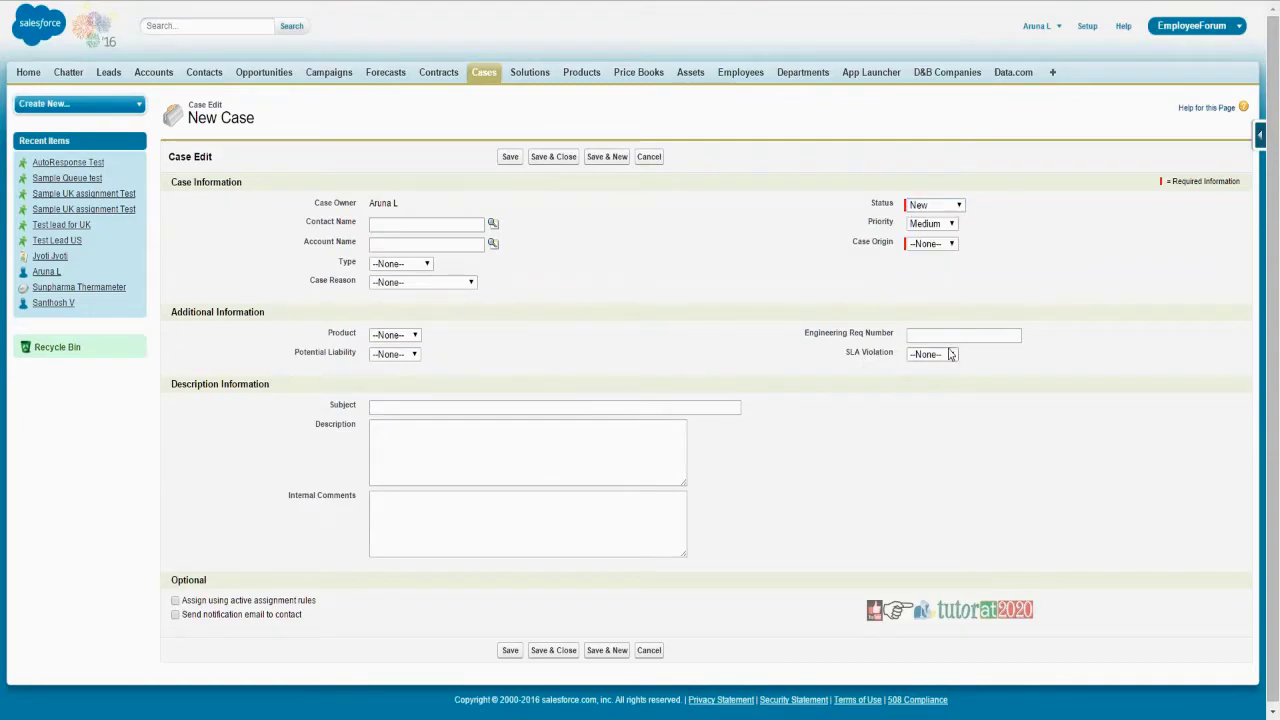
click(927, 207)
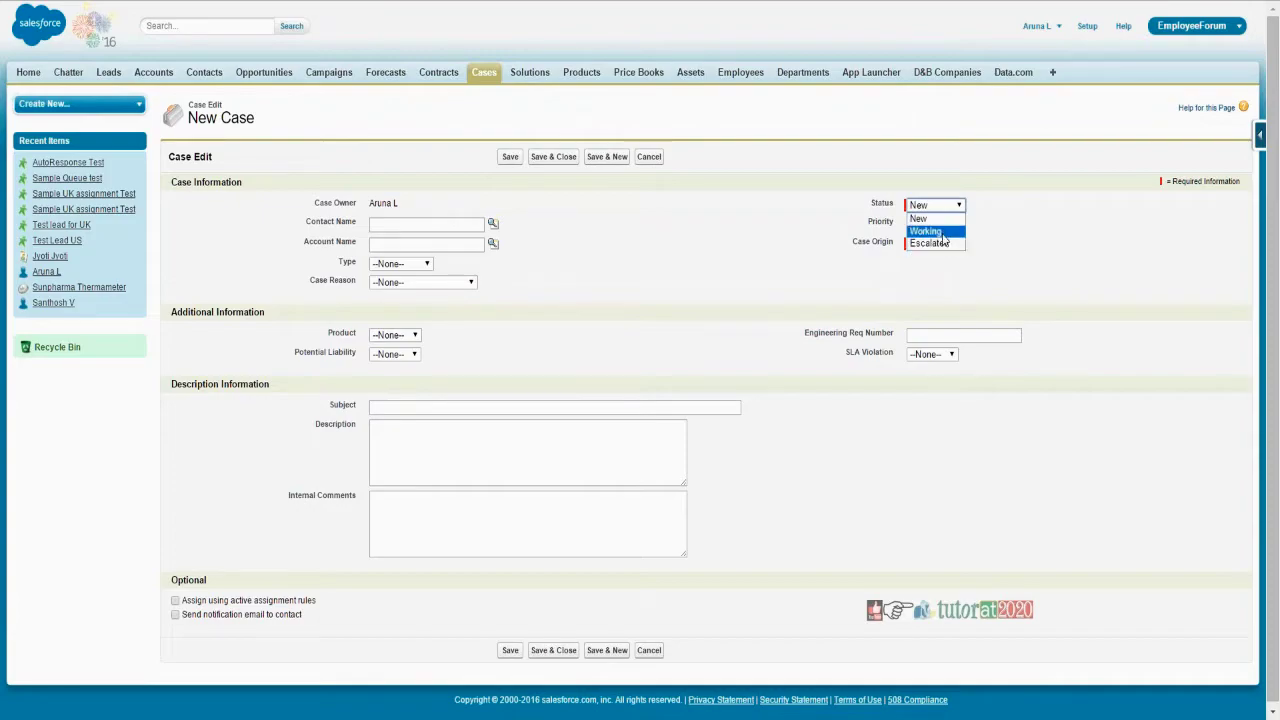
click(930, 231)
click(930, 205)
click(918, 218)
- Set the new case's origin to Phone and choose the recently viewed HP Inc contact as its contact
click(922, 247)
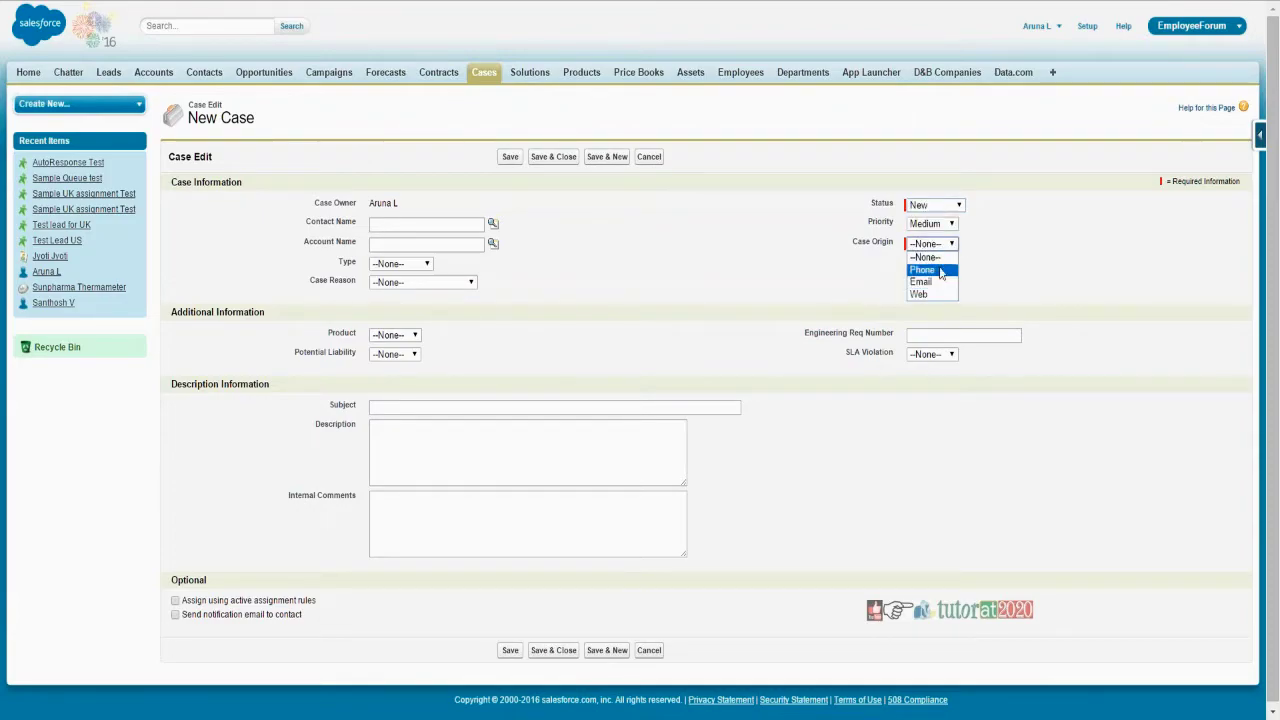
click(940, 273)
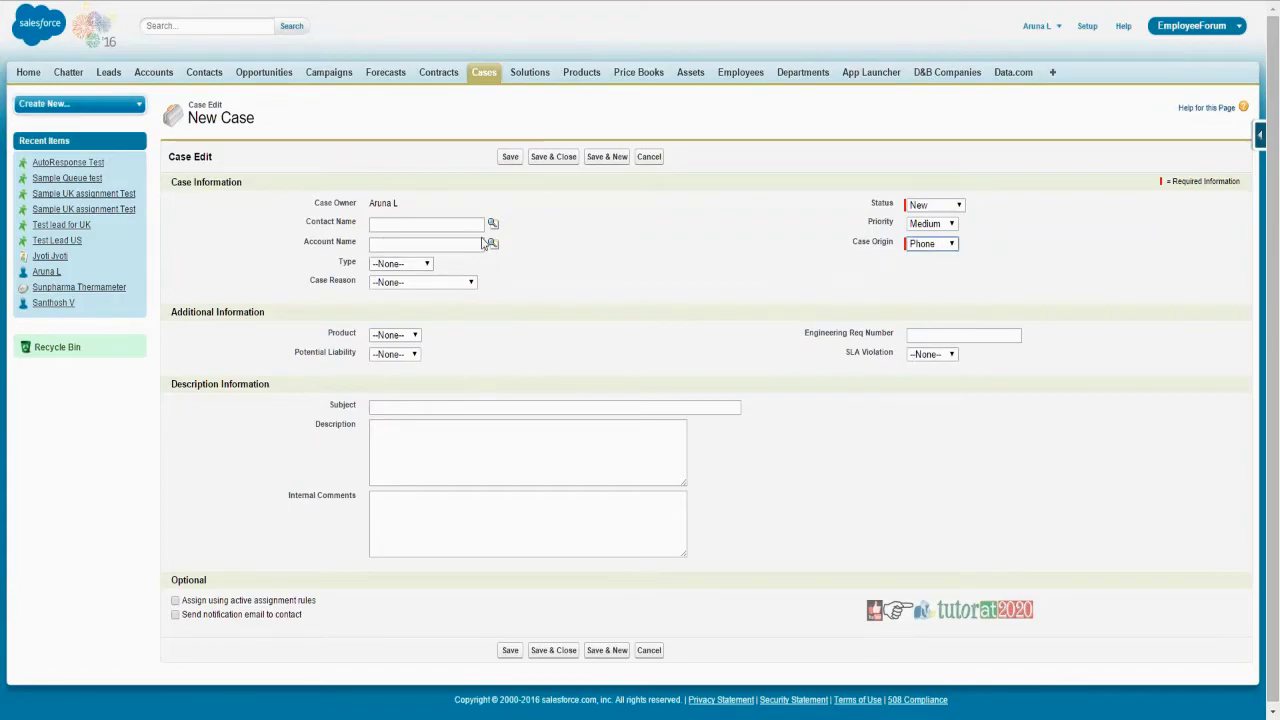
click(492, 223)
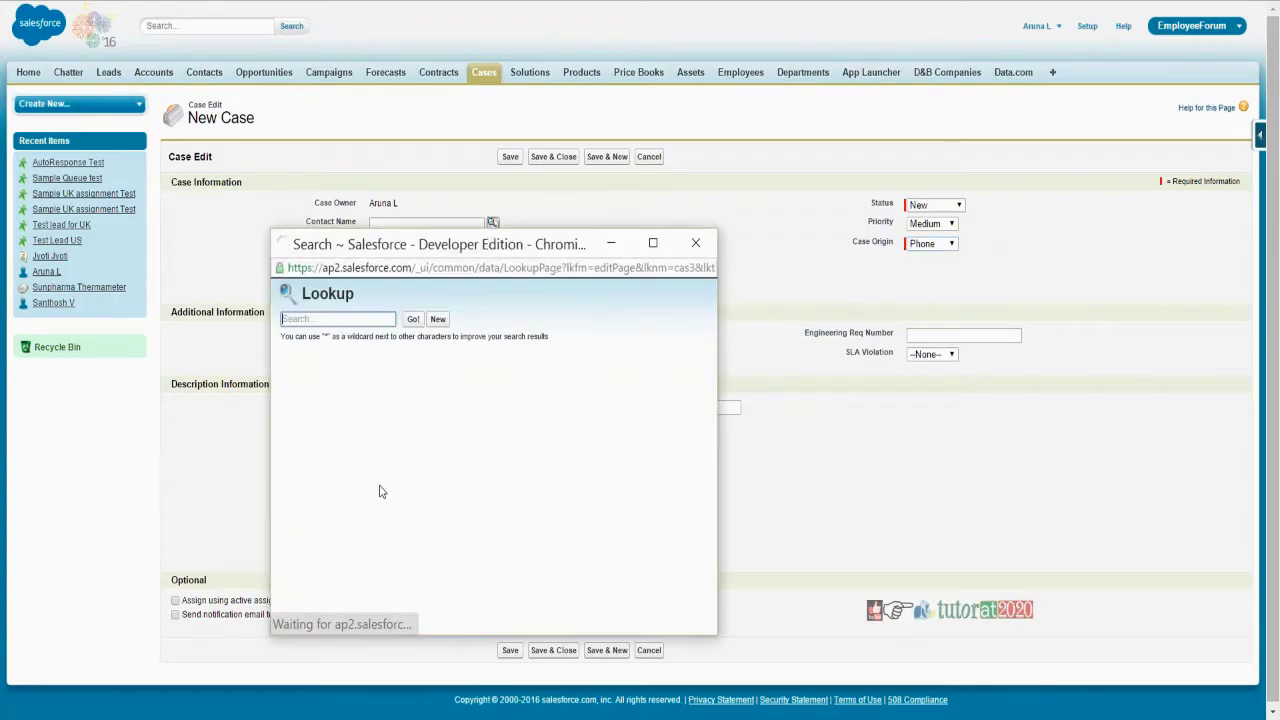
click(299, 423)
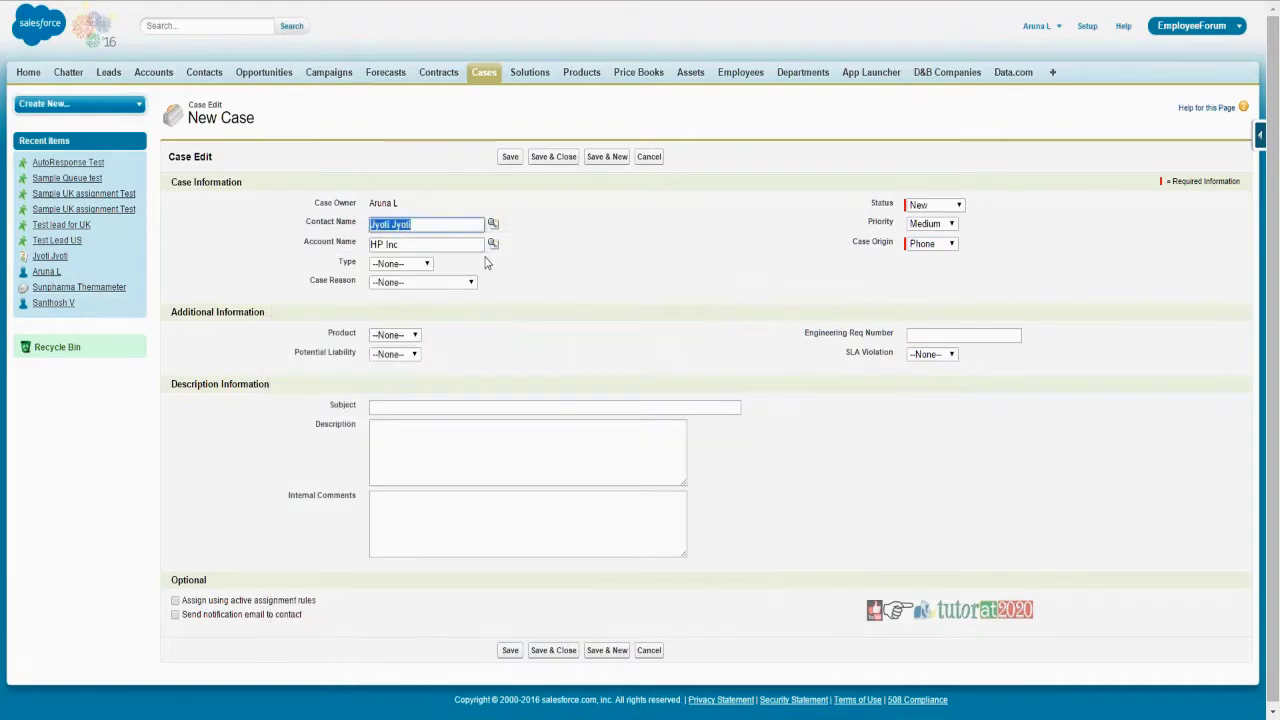
- Set the case's Type to Mechanical, Case Reason to Installation and SLA Violation to Yes
click(400, 264)
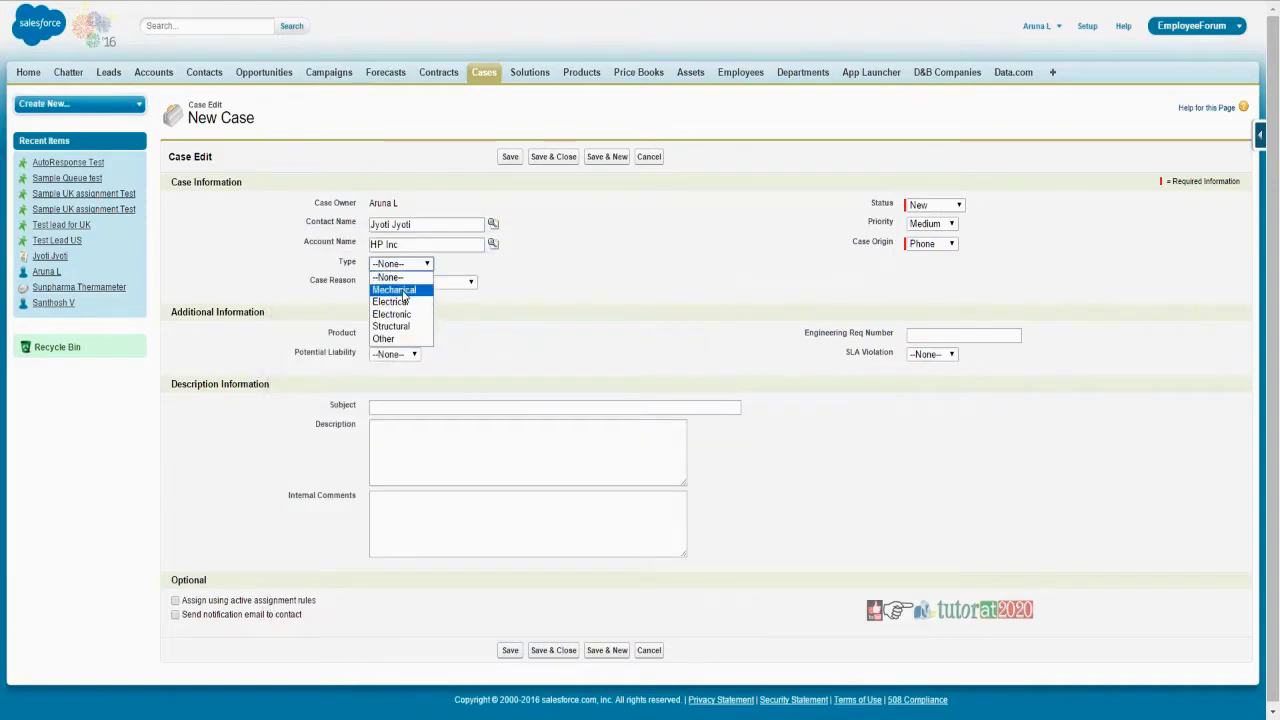
click(391, 290)
click(408, 283)
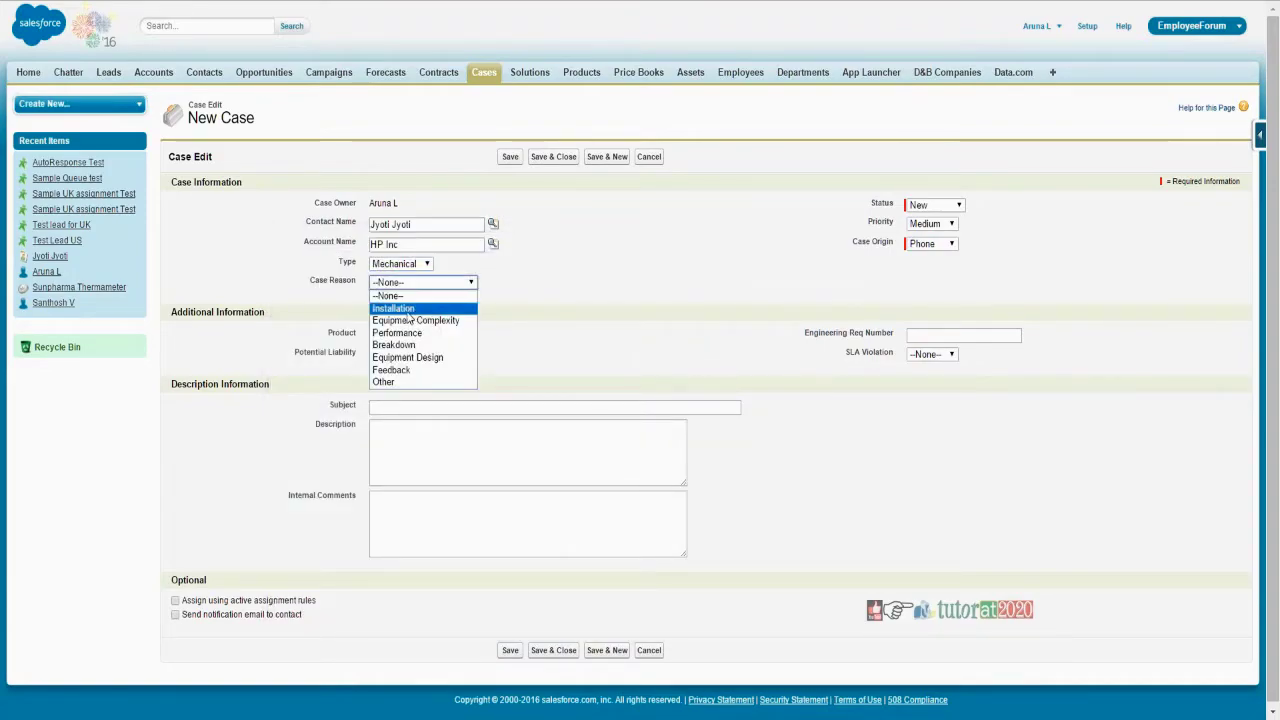
click(408, 312)
click(937, 356)
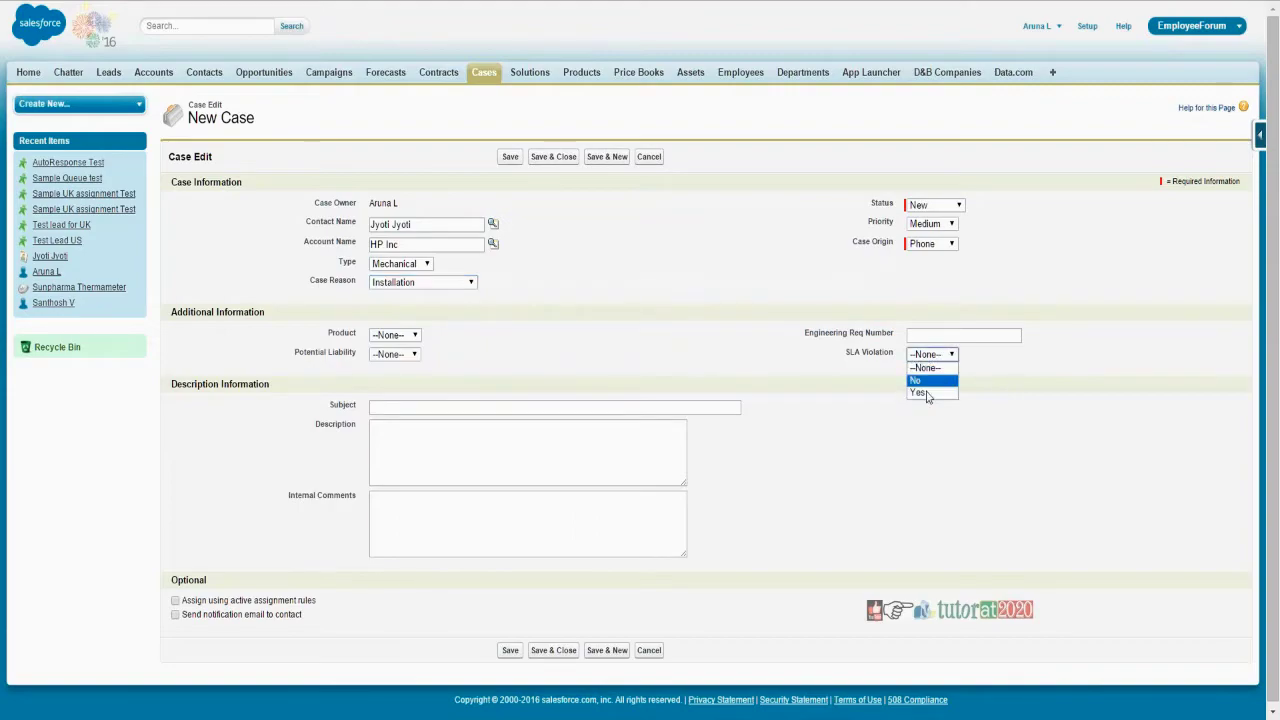
click(925, 383)
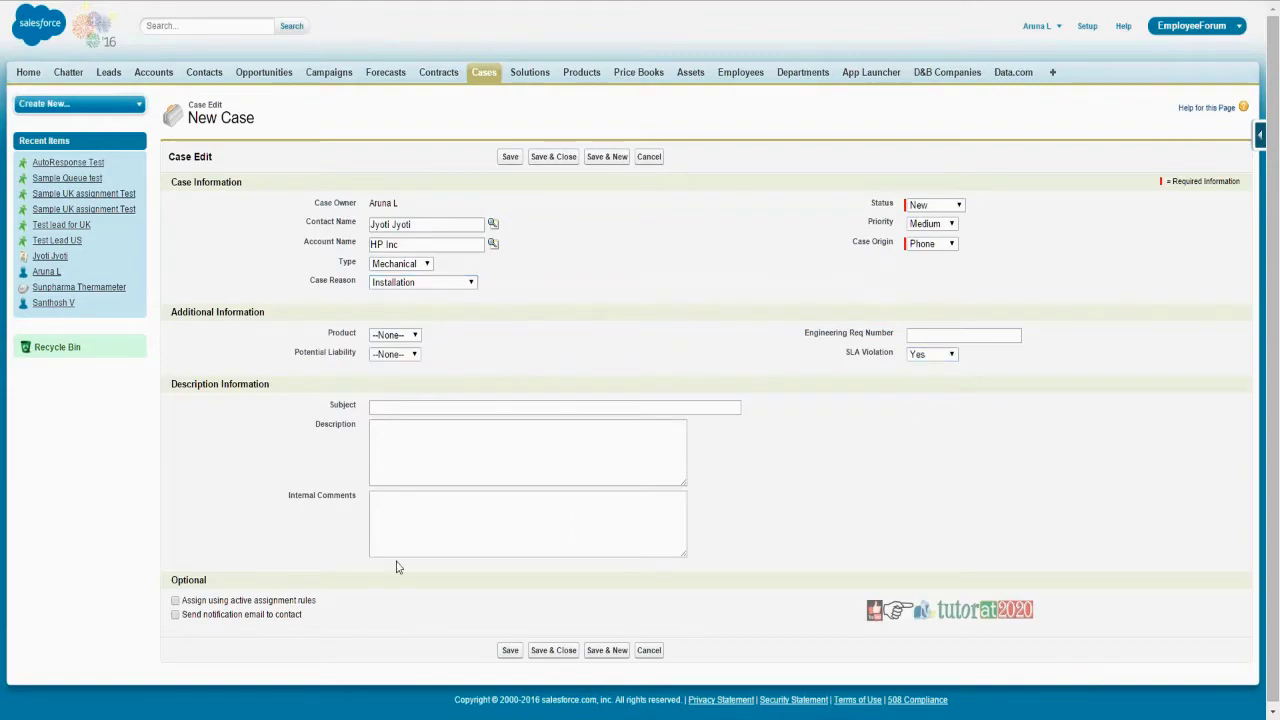
- Enter Test escalaltion1 as the case's subject
click(410, 407)
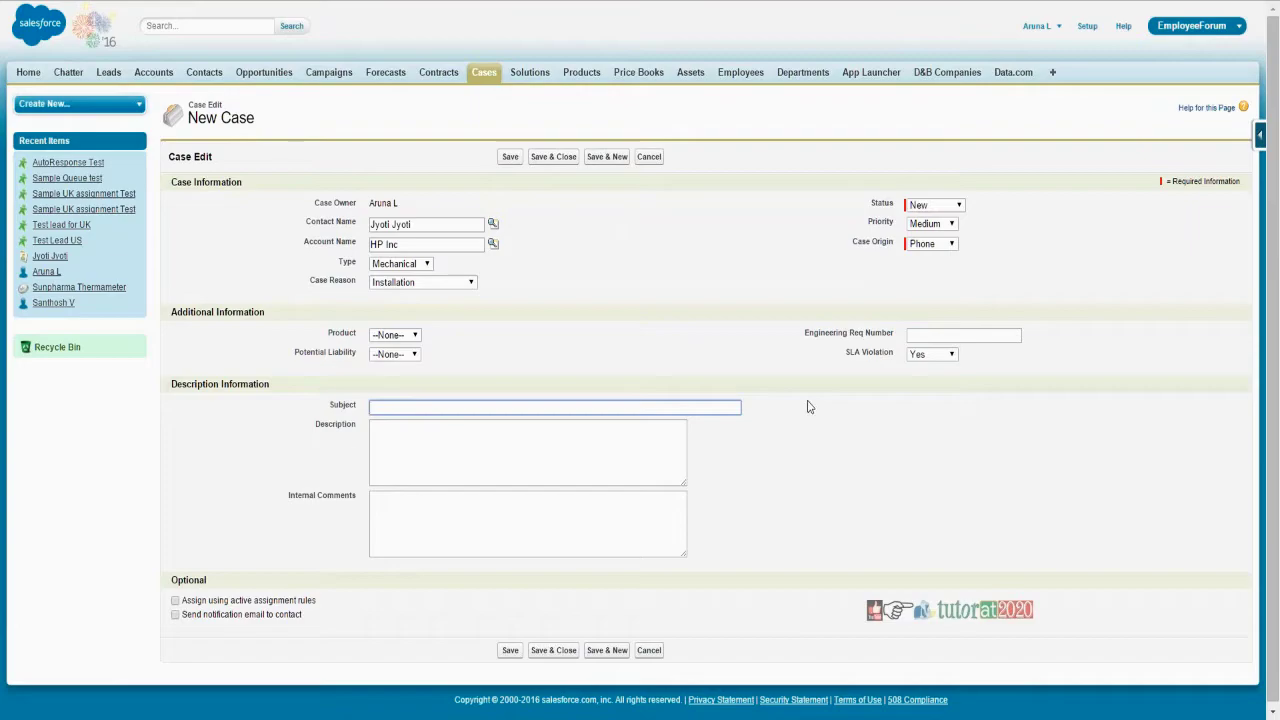
text(Test esc)
key(BackSpace)
text(sc)
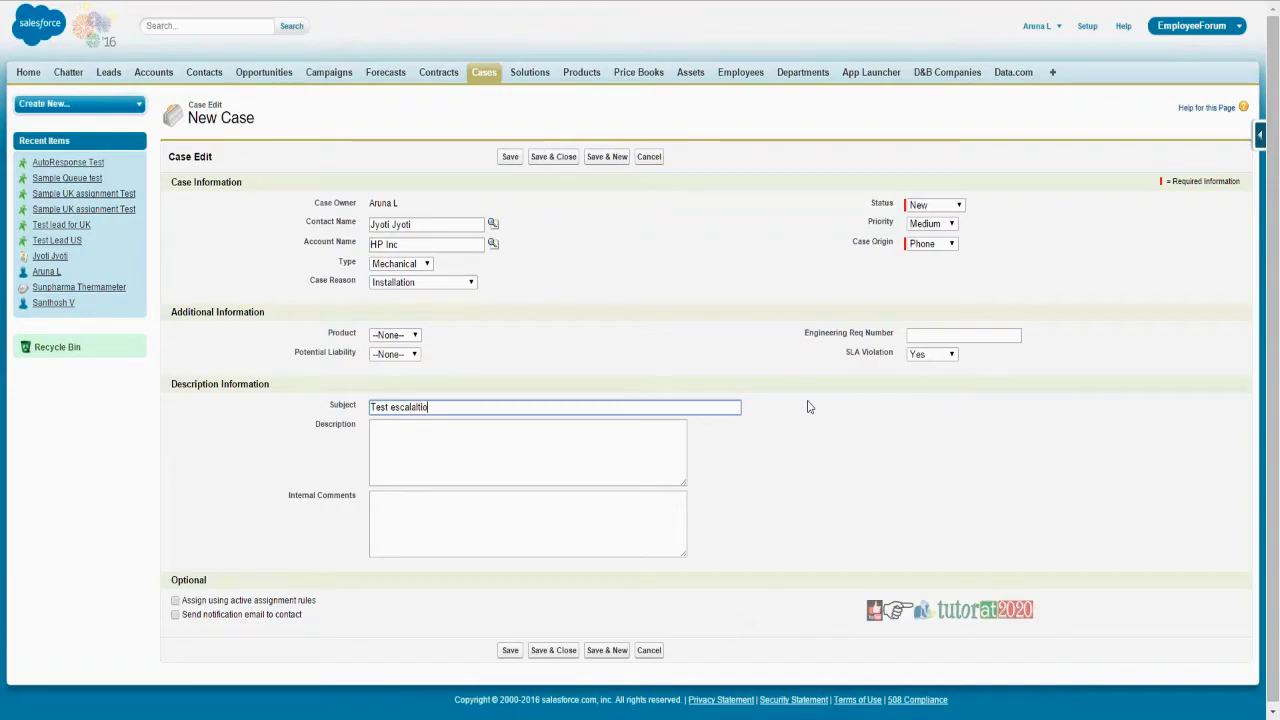
- Enable sending a notification email to the contact and save the new case
click(184, 618)
click(413, 224)
triple_click(413, 224)
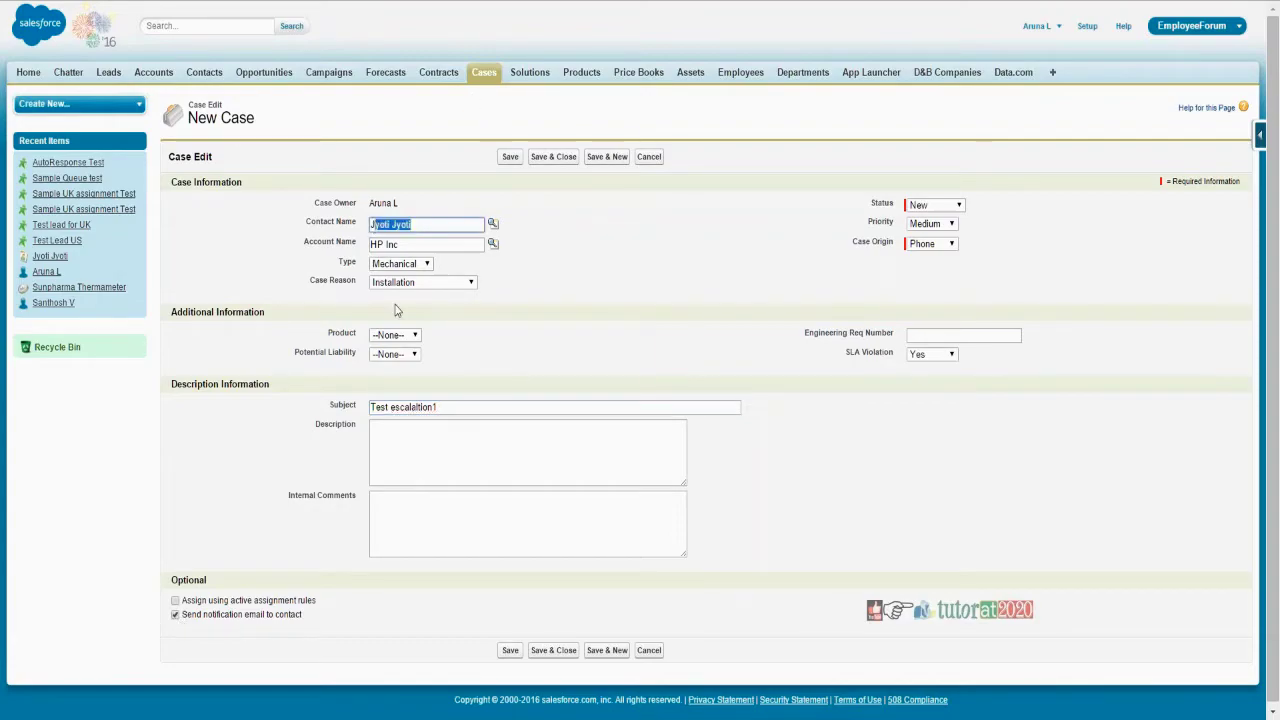
click(871, 394)
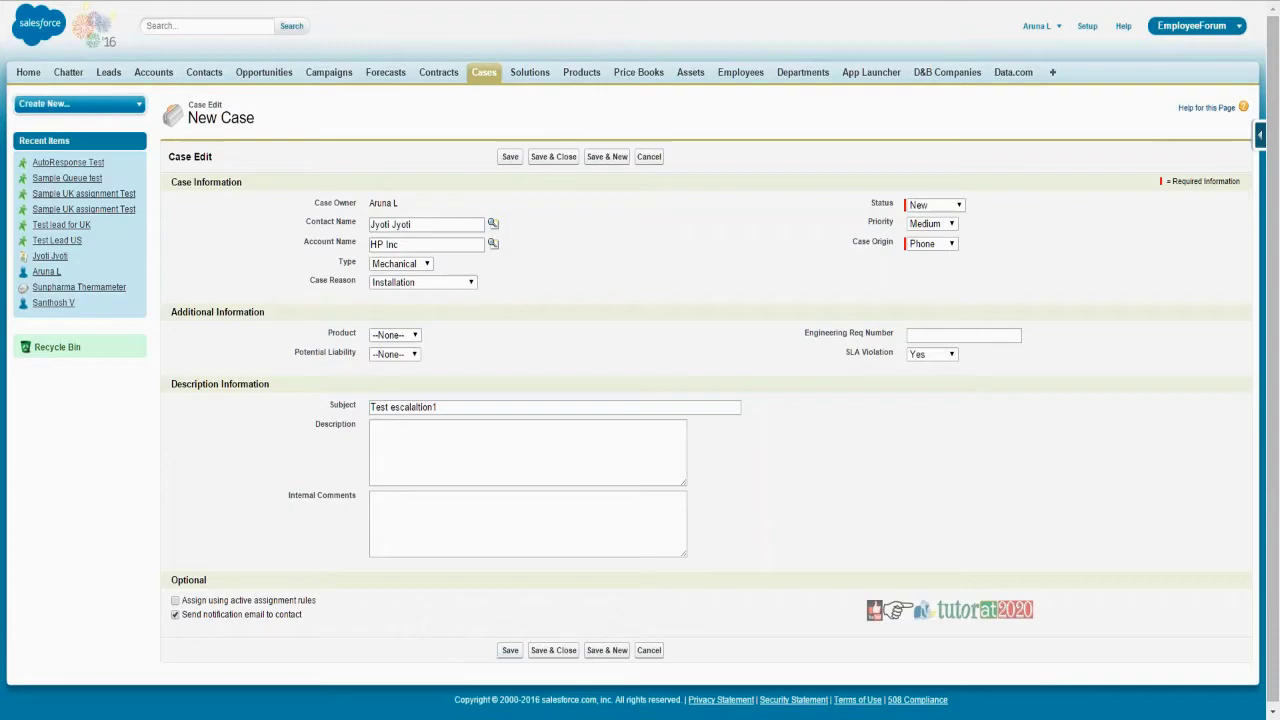
click(510, 650)
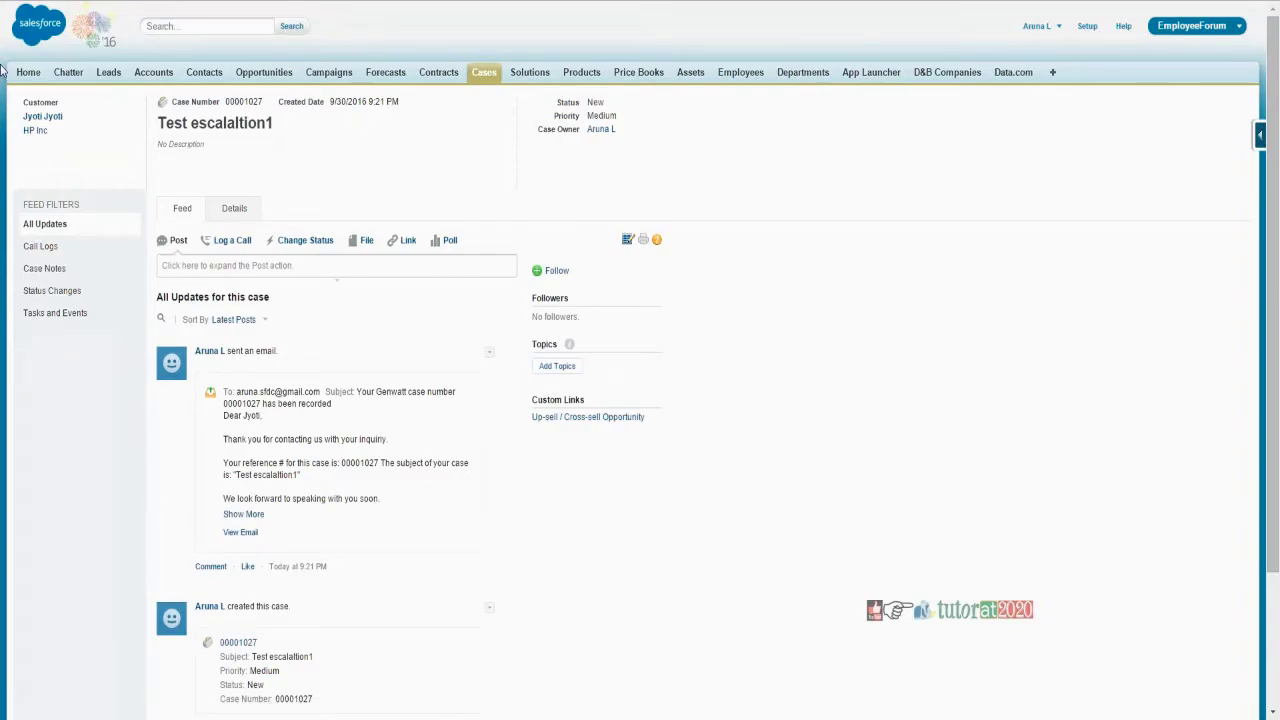
- Look through the saved case's feed updates and open its detail view
scroll(631, 444, down, 3)
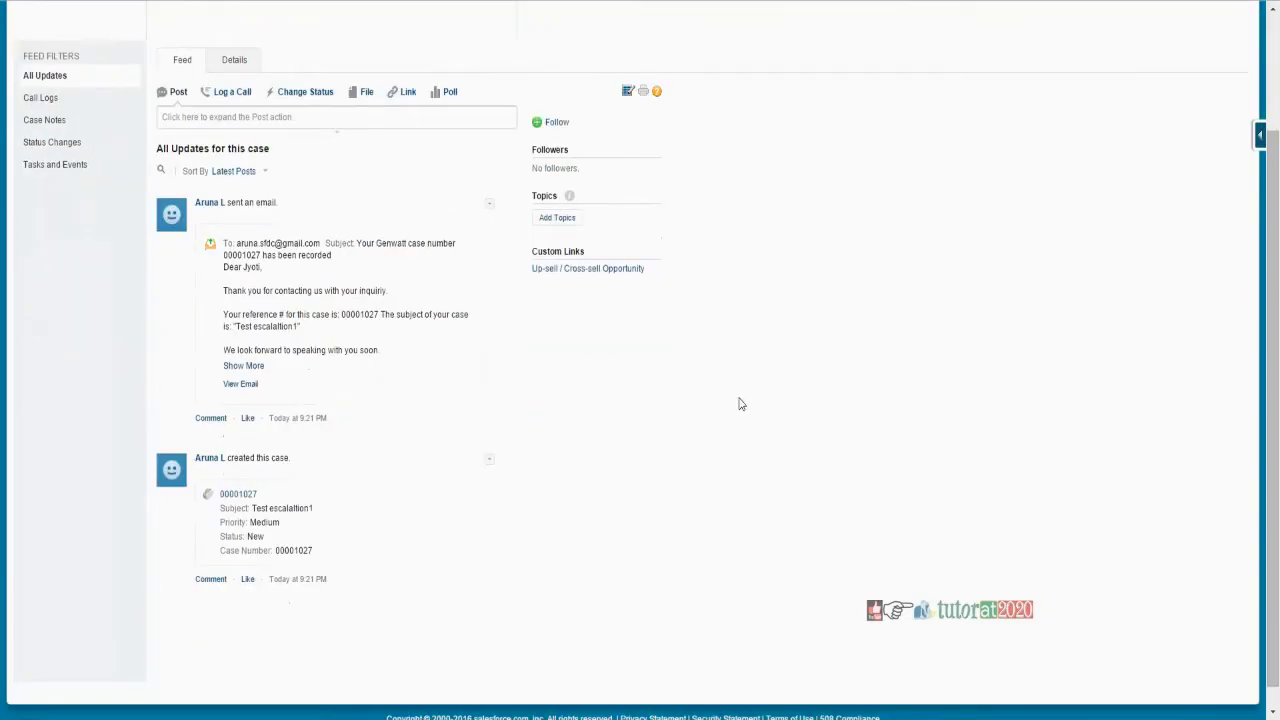
scroll(742, 390, down, 1)
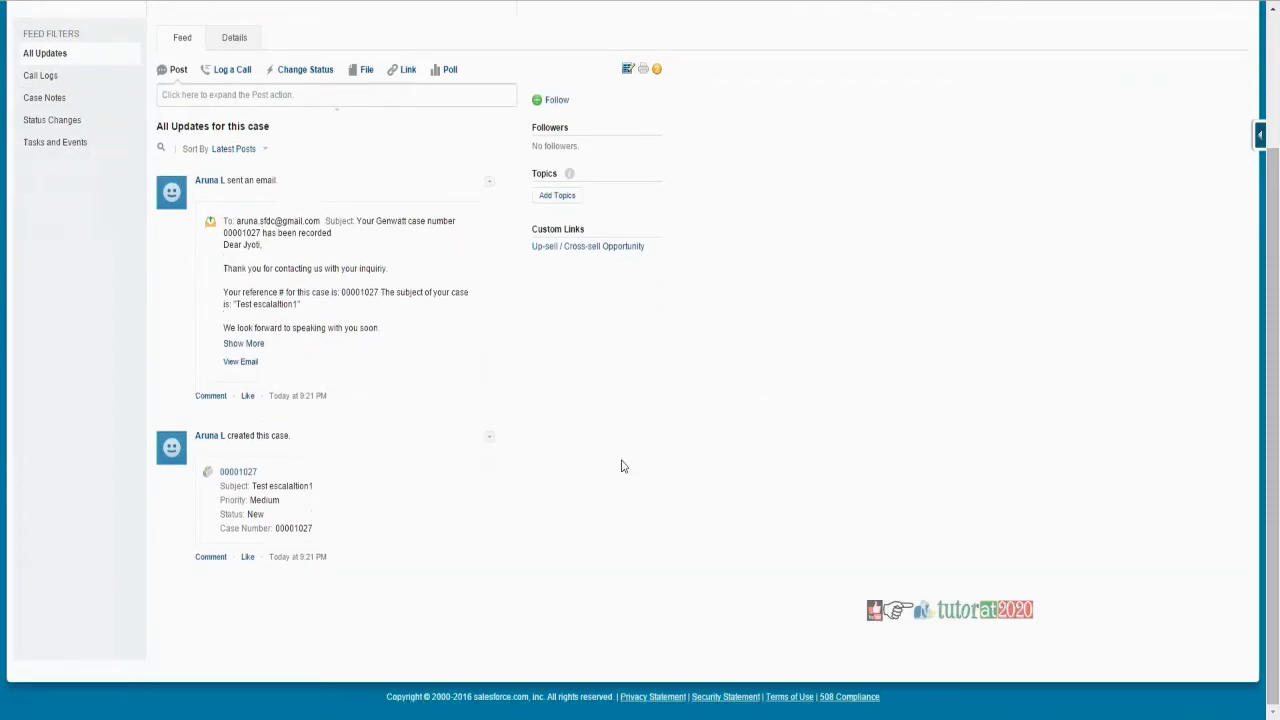
scroll(305, 298, up, 3)
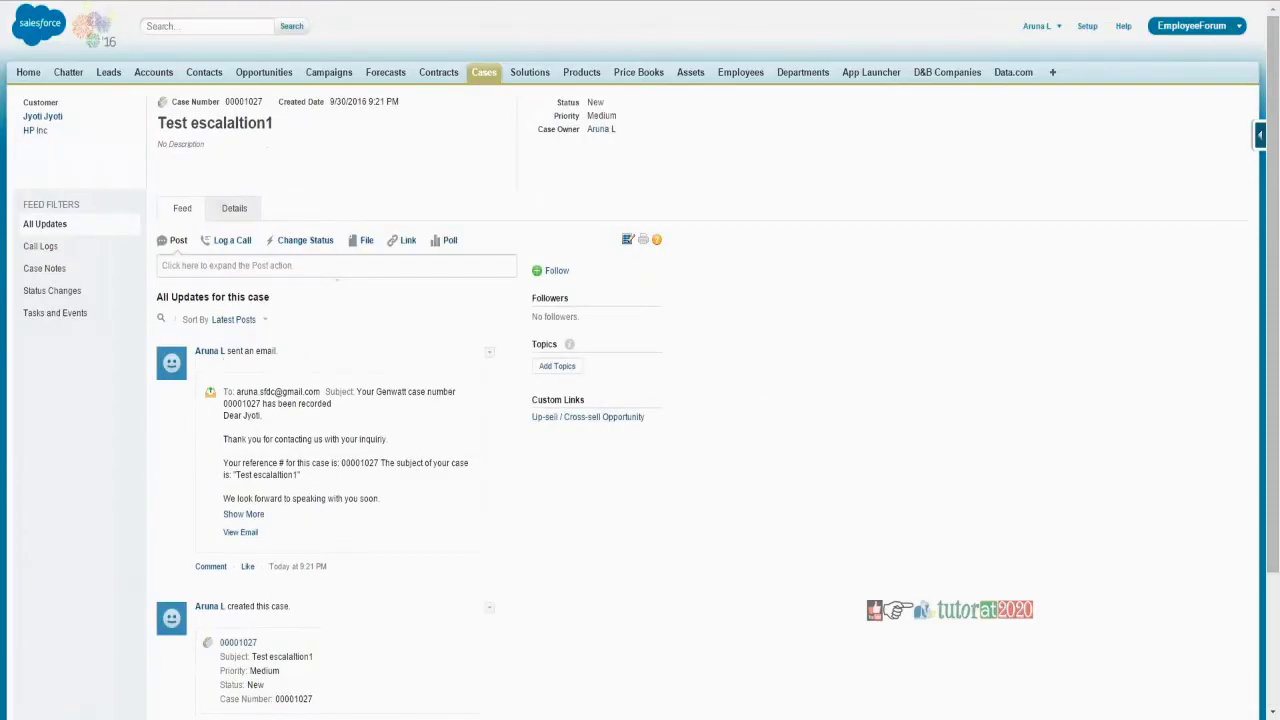
click(234, 208)
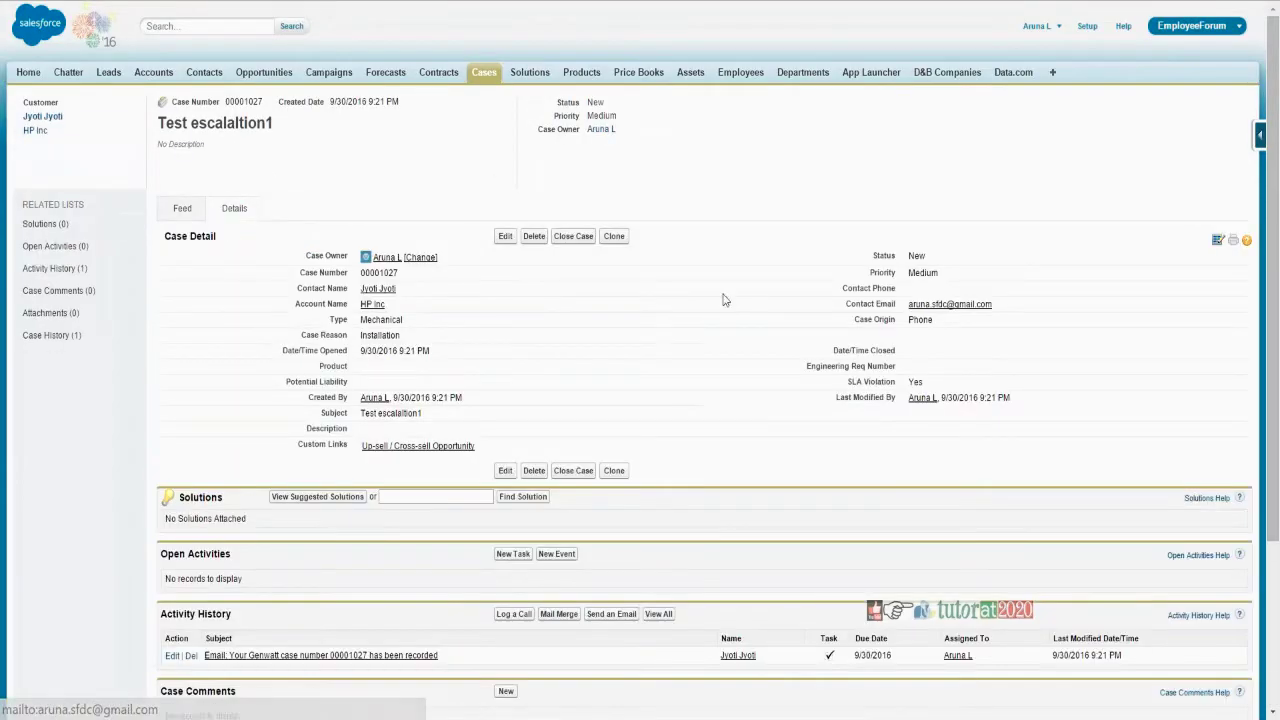
- Review the case's feed, details, Activity History and Case History for signs of escalation
click(180, 210)
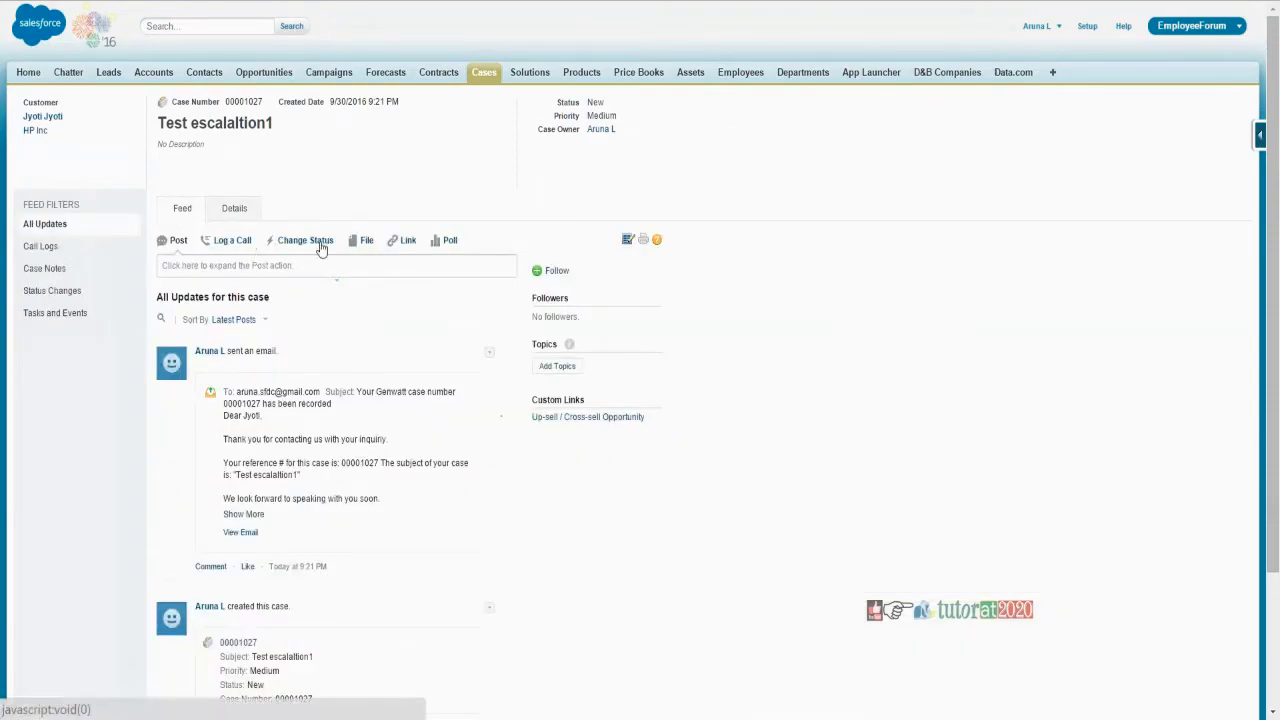
click(234, 208)
scroll(700, 289, down, 3)
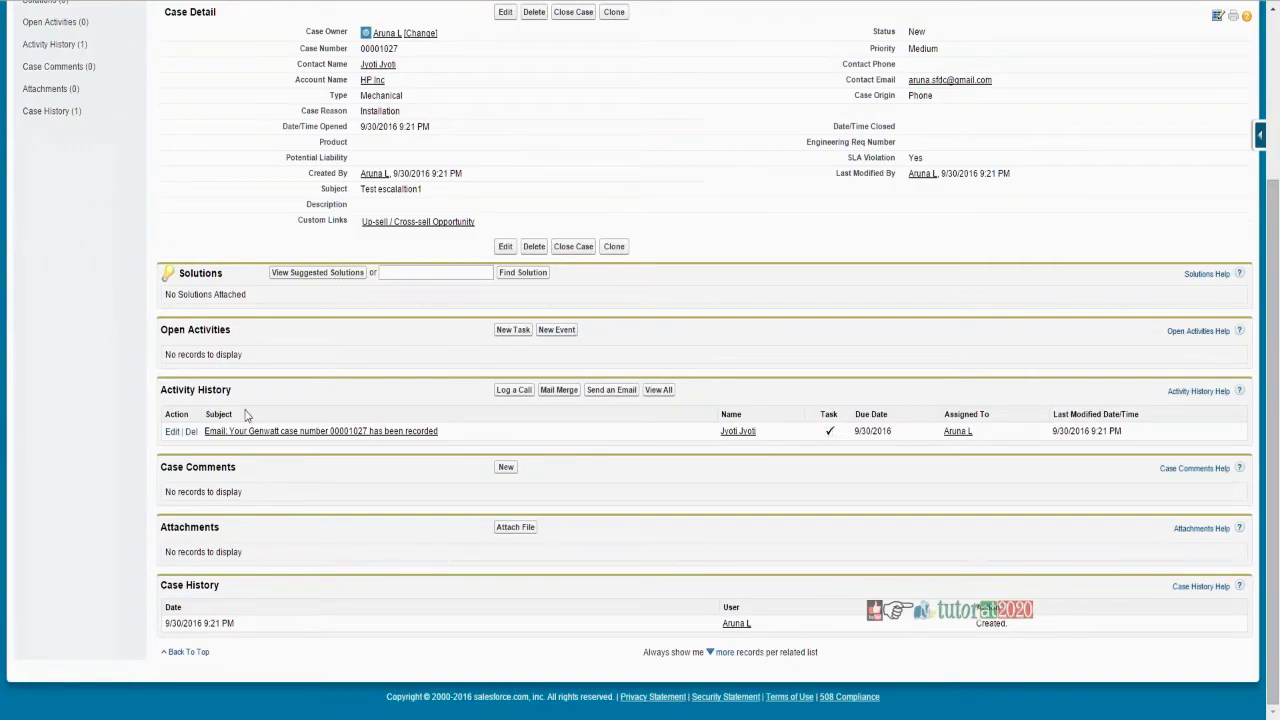
drag(443, 433, 206, 432)
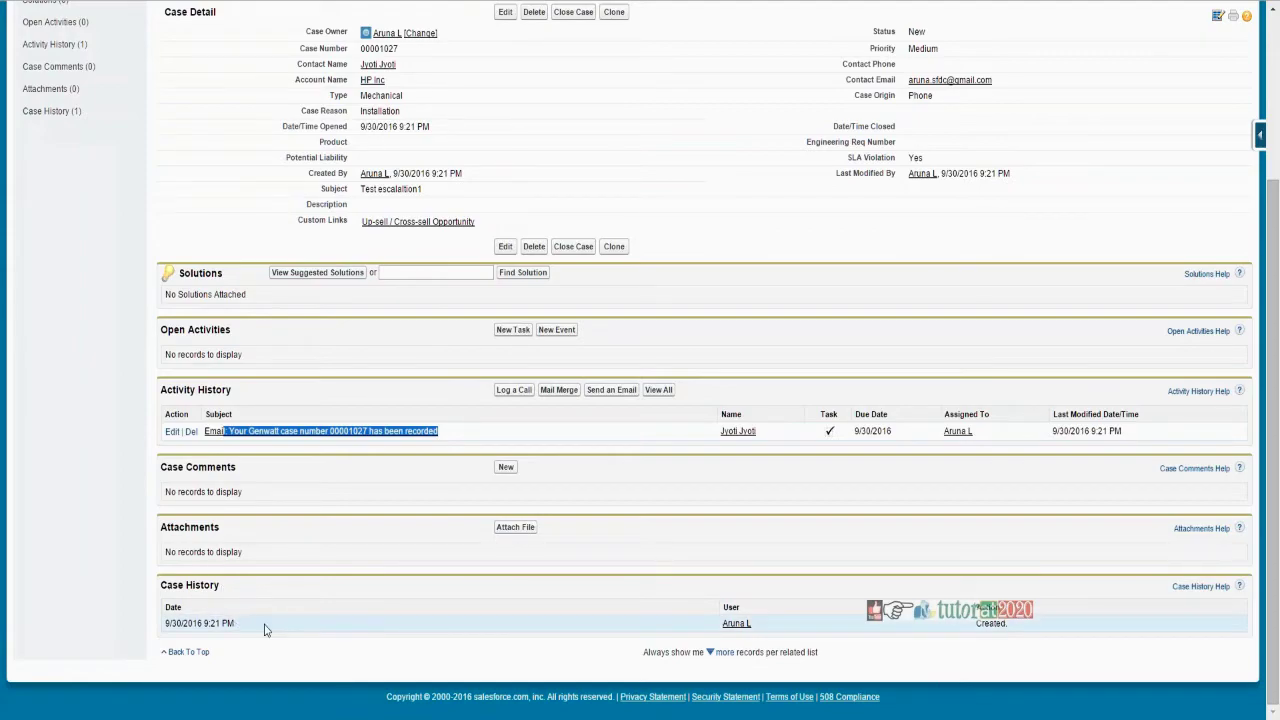
drag(264, 629, 164, 624)
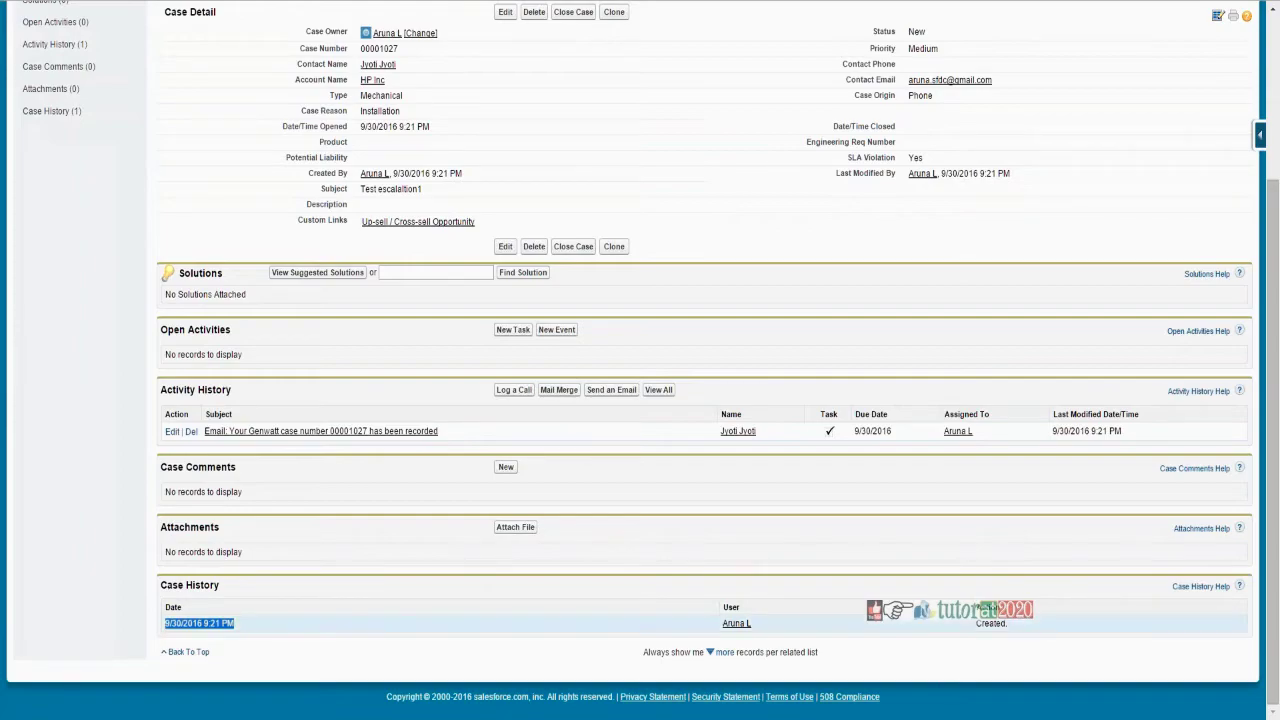
scroll(852, 297, up, 3)
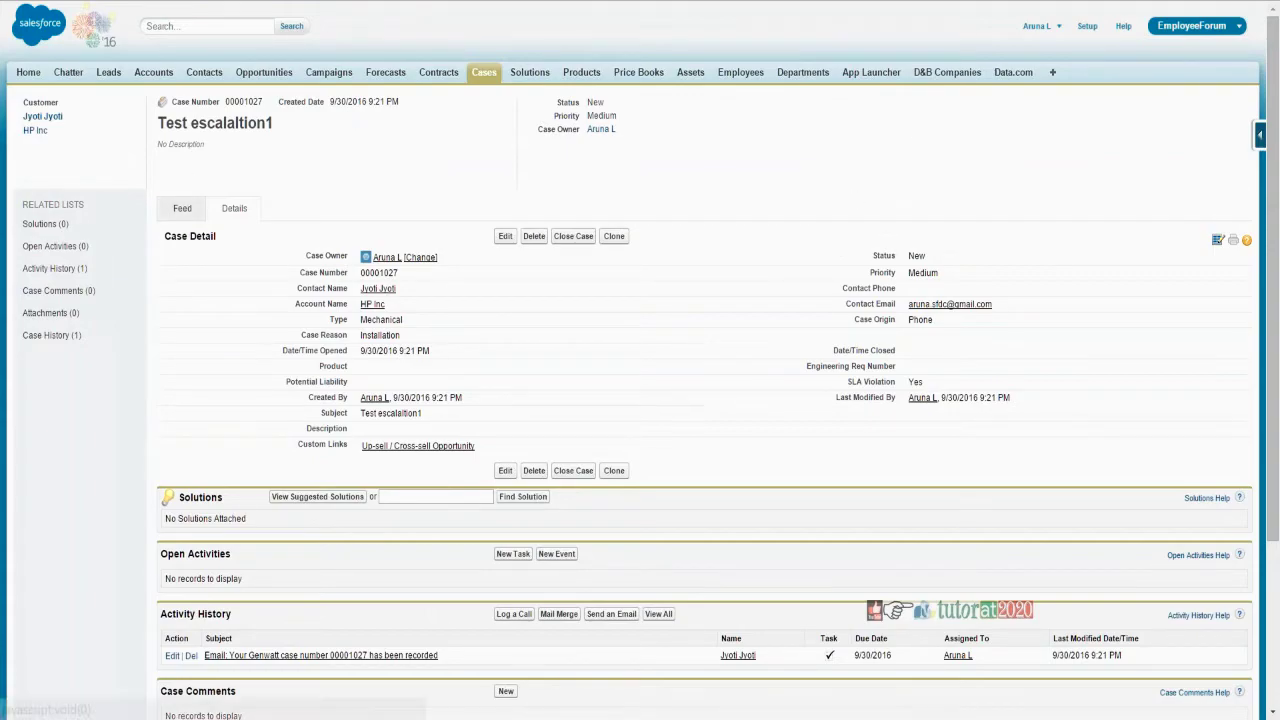
click(182, 207)
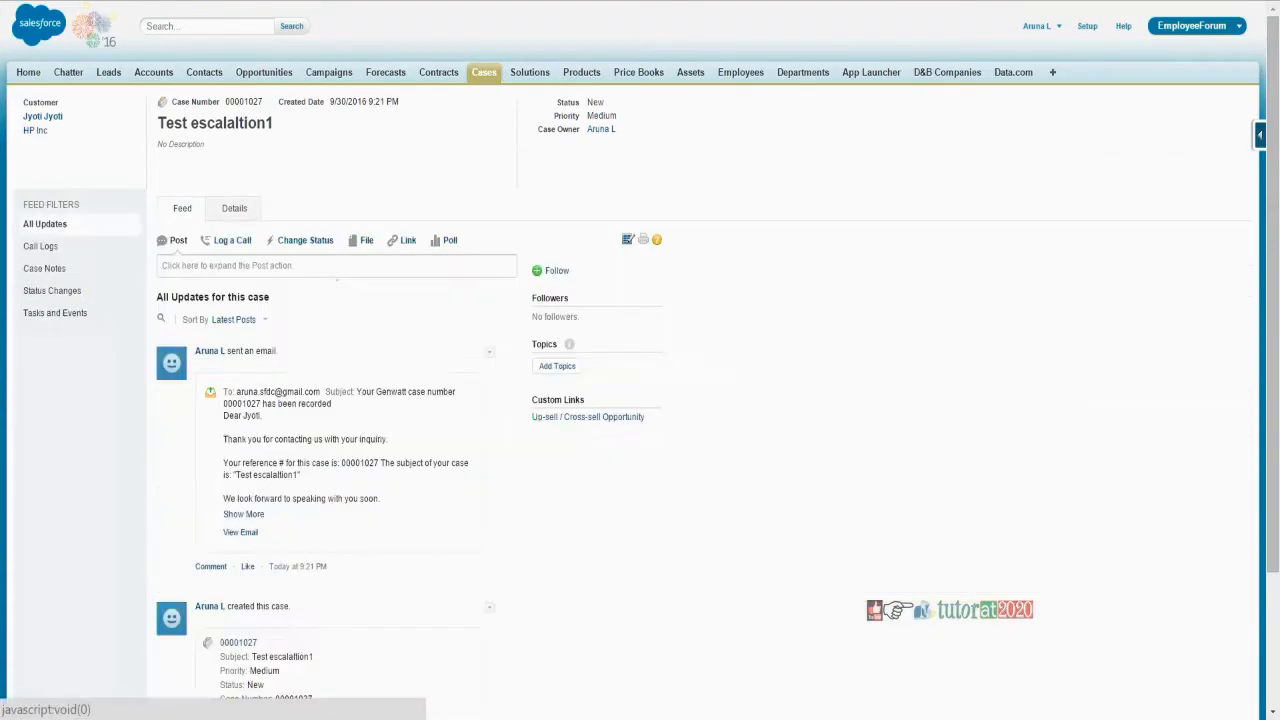
- Reopen the Test escalaltion1 case from the recent cases and check its feed and detail view
click(482, 72)
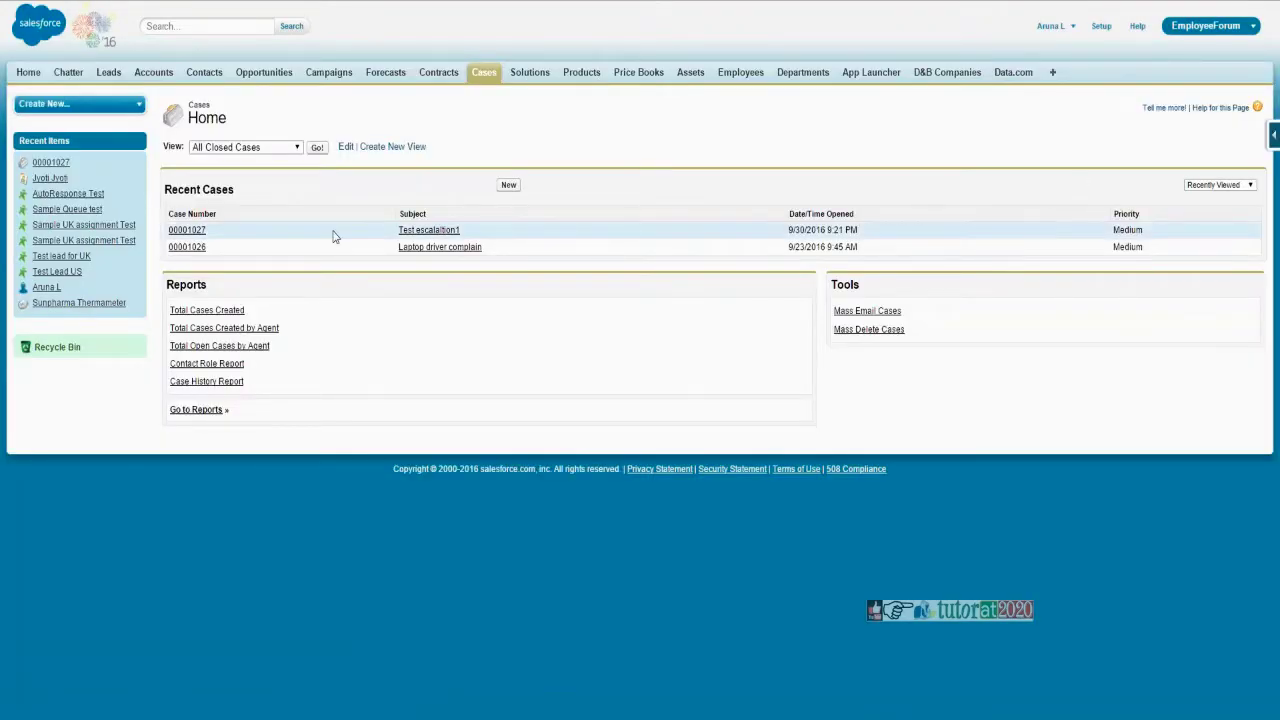
click(188, 231)
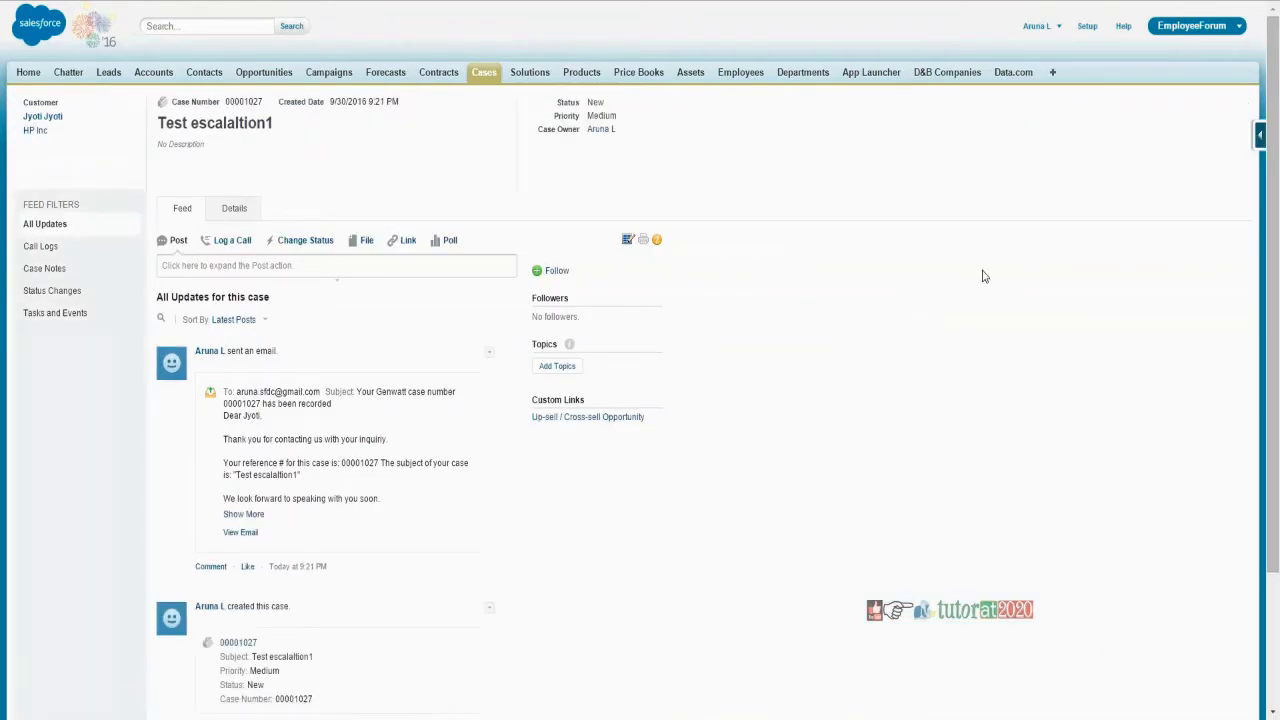
scroll(983, 270, down, 2)
scroll(983, 262, up, 2)
click(234, 210)
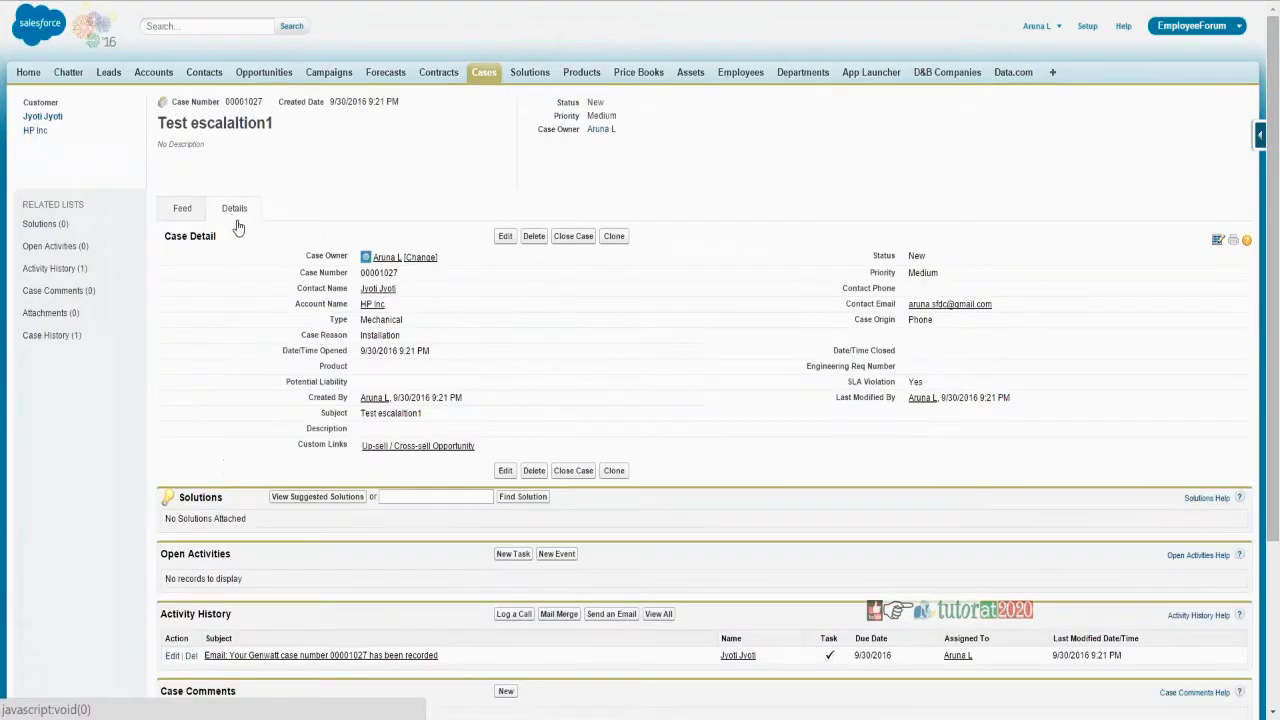
- Open the Case page layout for editing and review the related lists it includes
click(1219, 242)
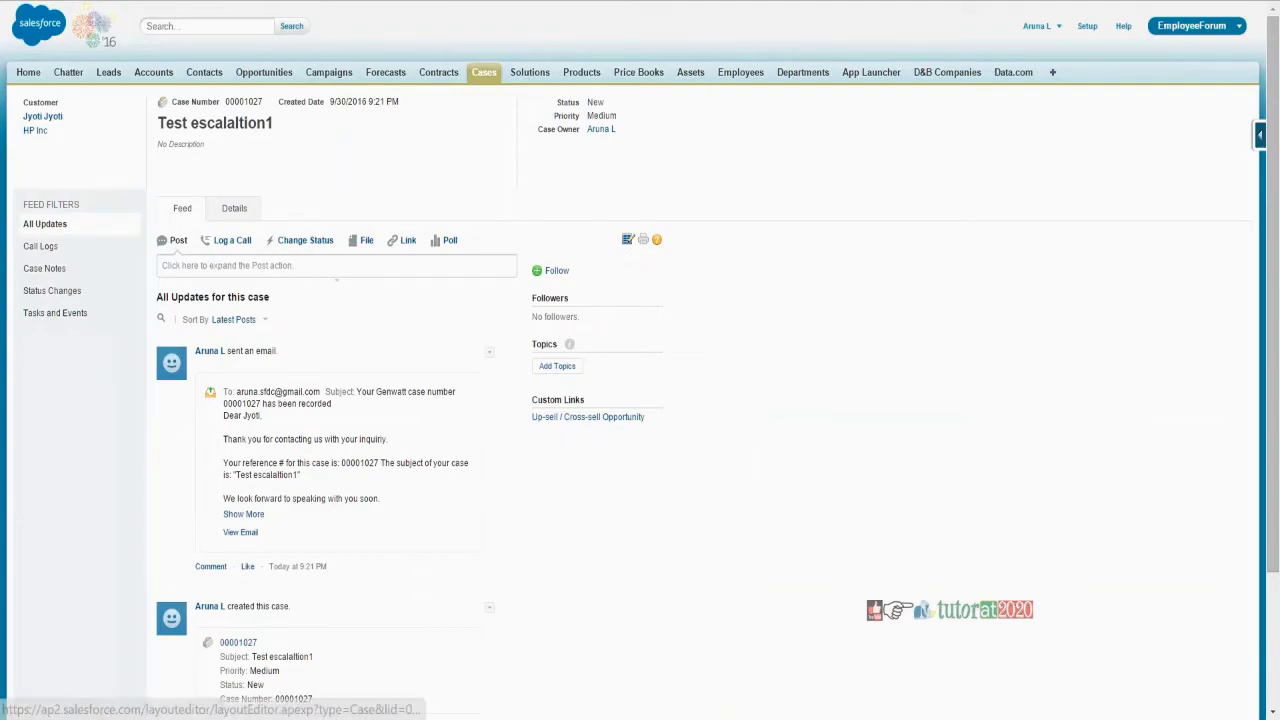
click(234, 208)
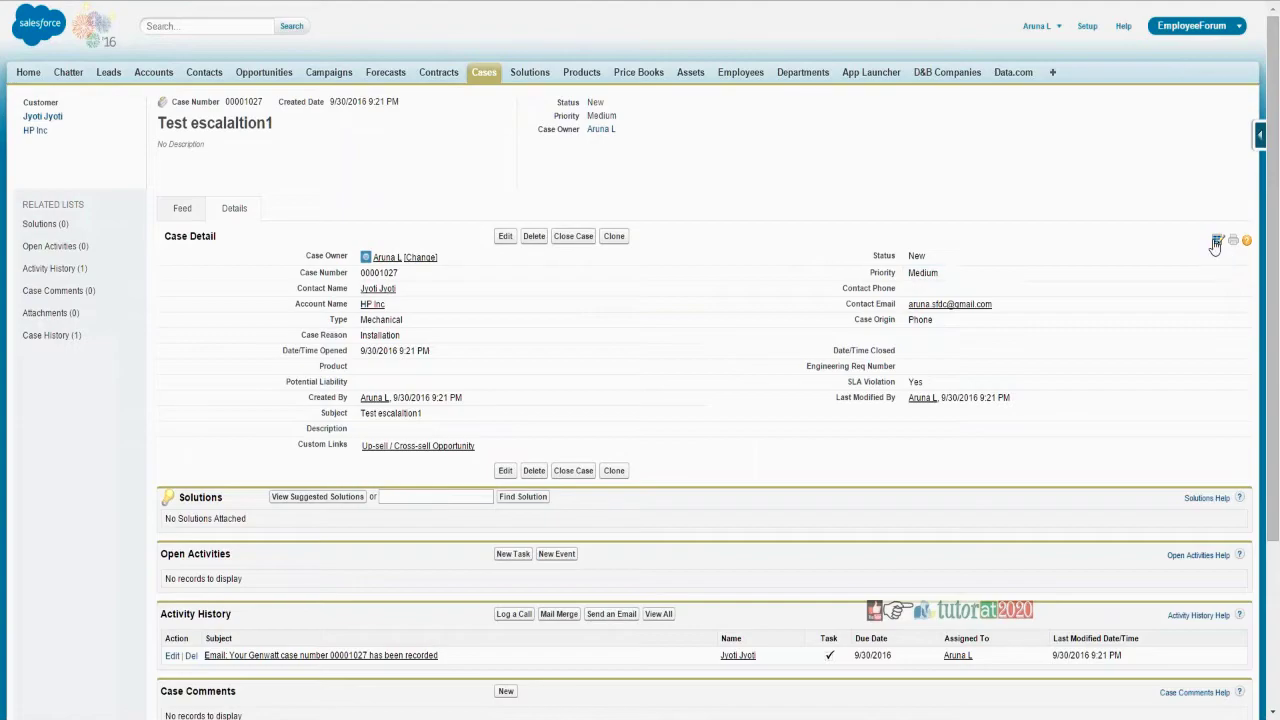
click(428, 445)
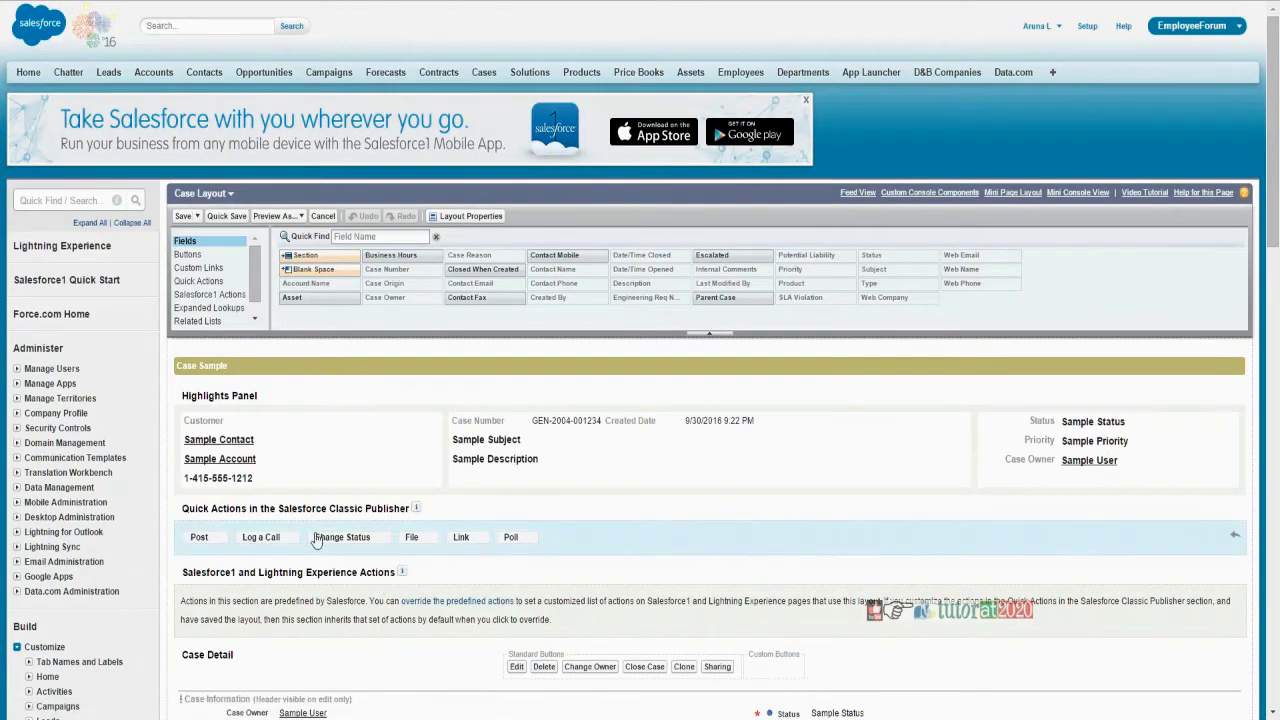
scroll(496, 410, down, 3)
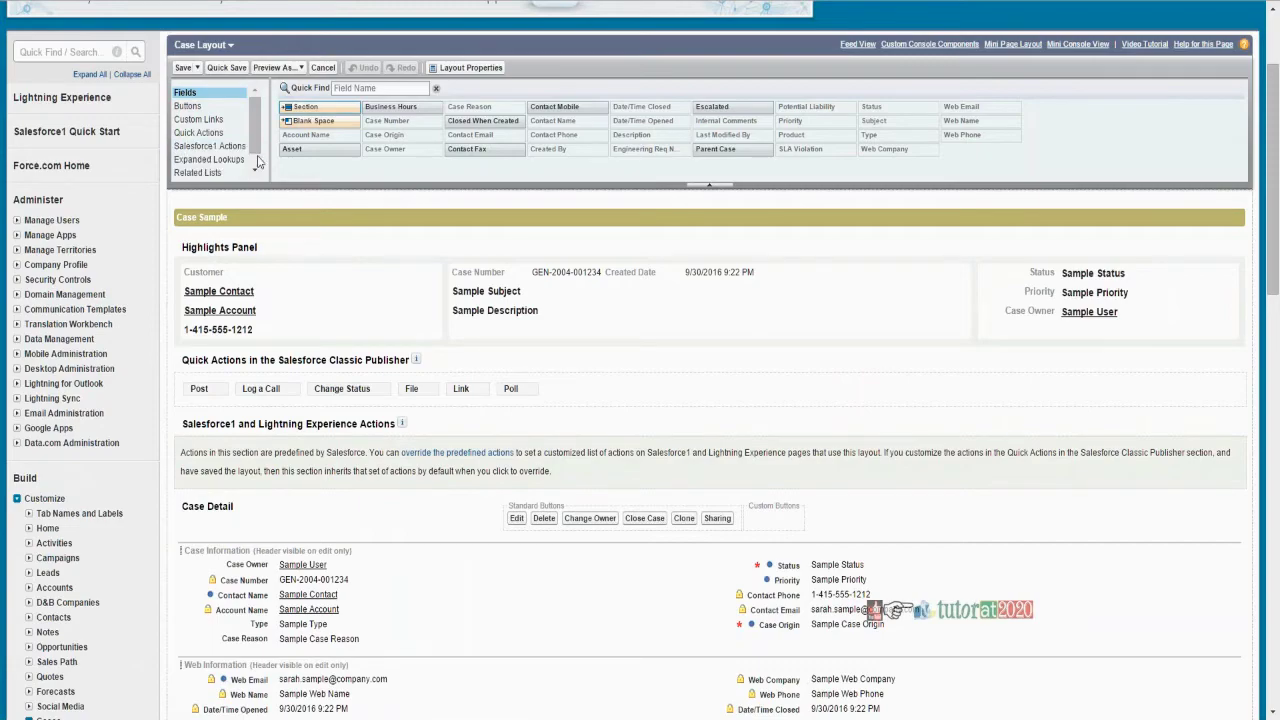
click(205, 173)
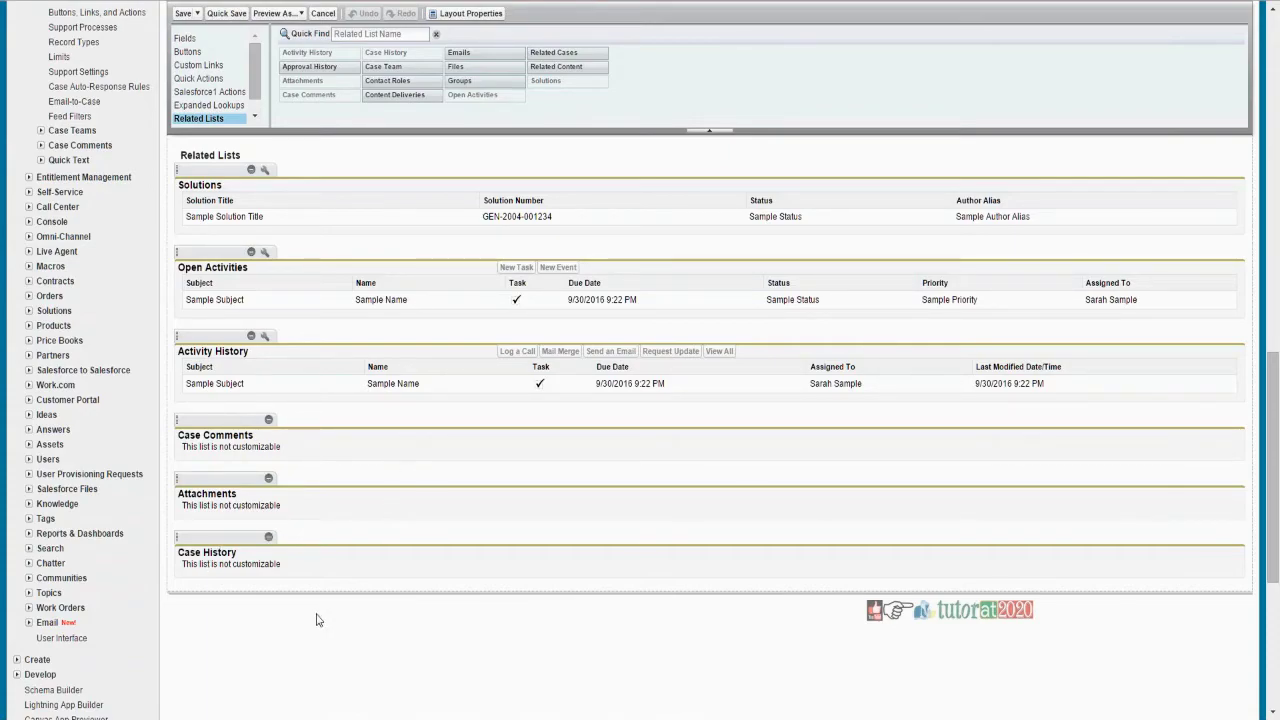
scroll(232, 214, up, 6)
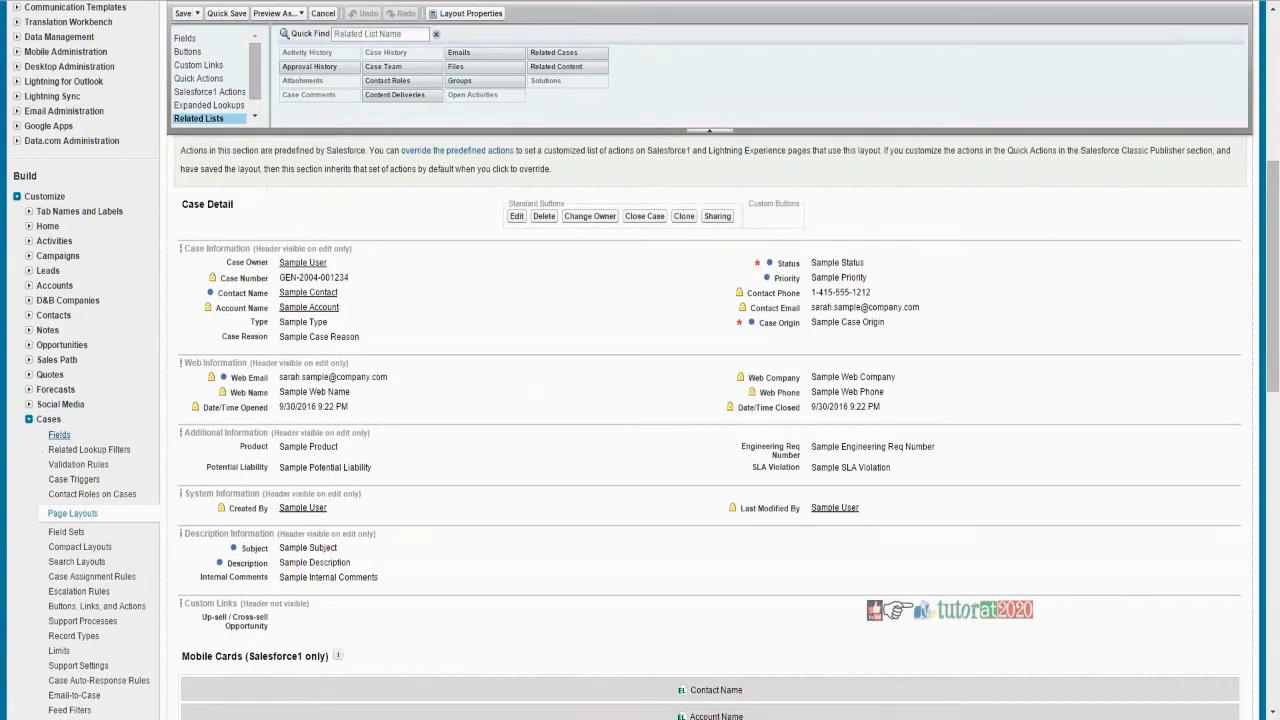
- Enable history tracking for the Escalated field in the Case fields setup and save
click(59, 435)
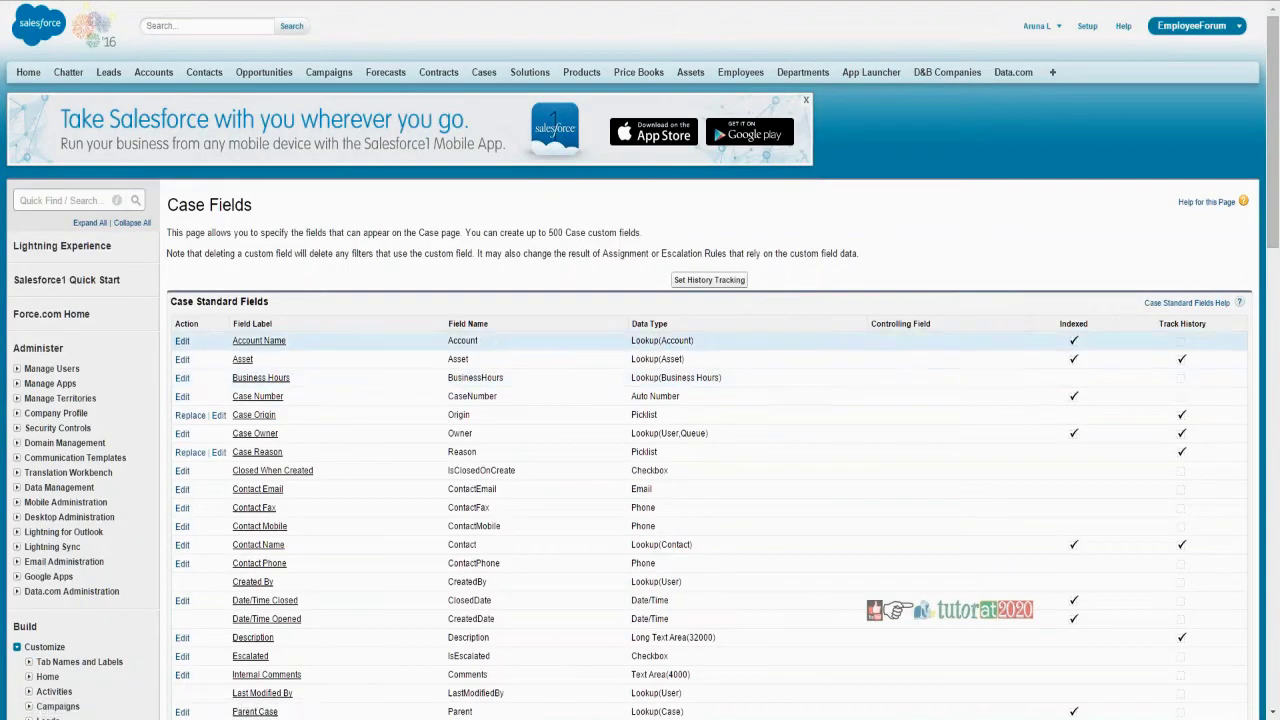
click(704, 281)
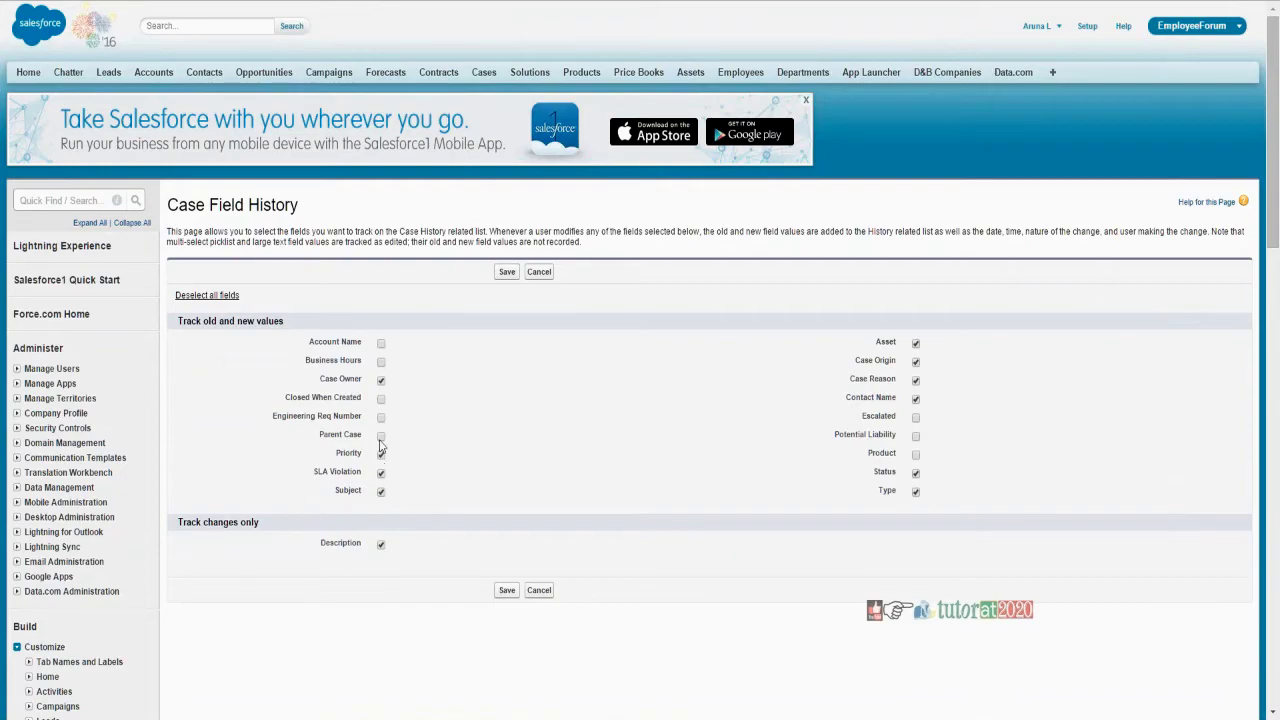
click(915, 417)
click(507, 590)
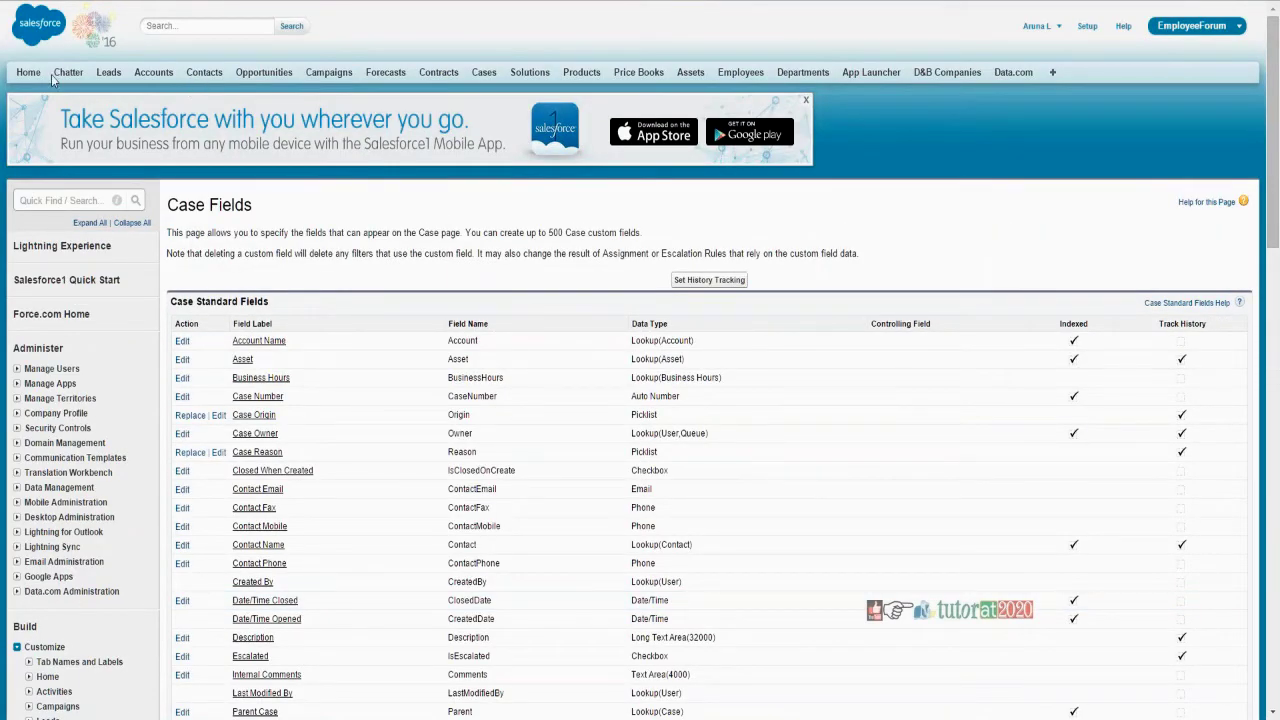
- Reopen the Test escalaltion1 case and check its Case History and SLA Violation value
click(490, 76)
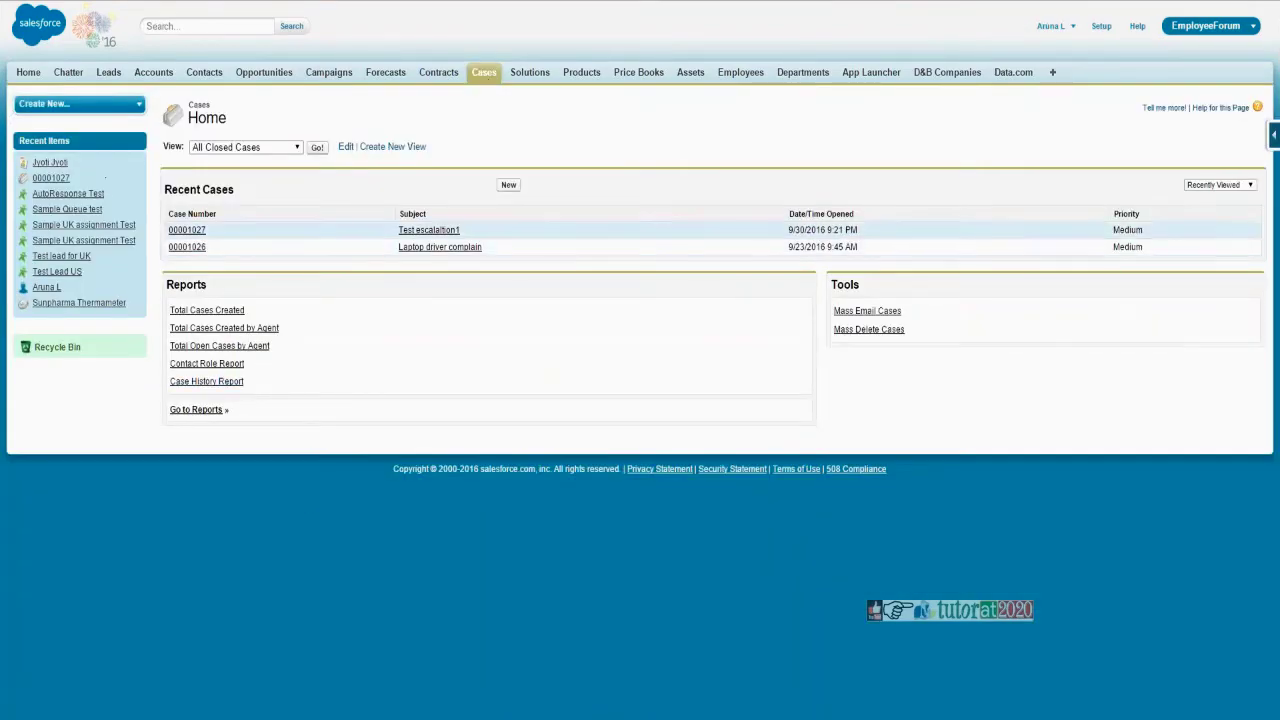
click(187, 229)
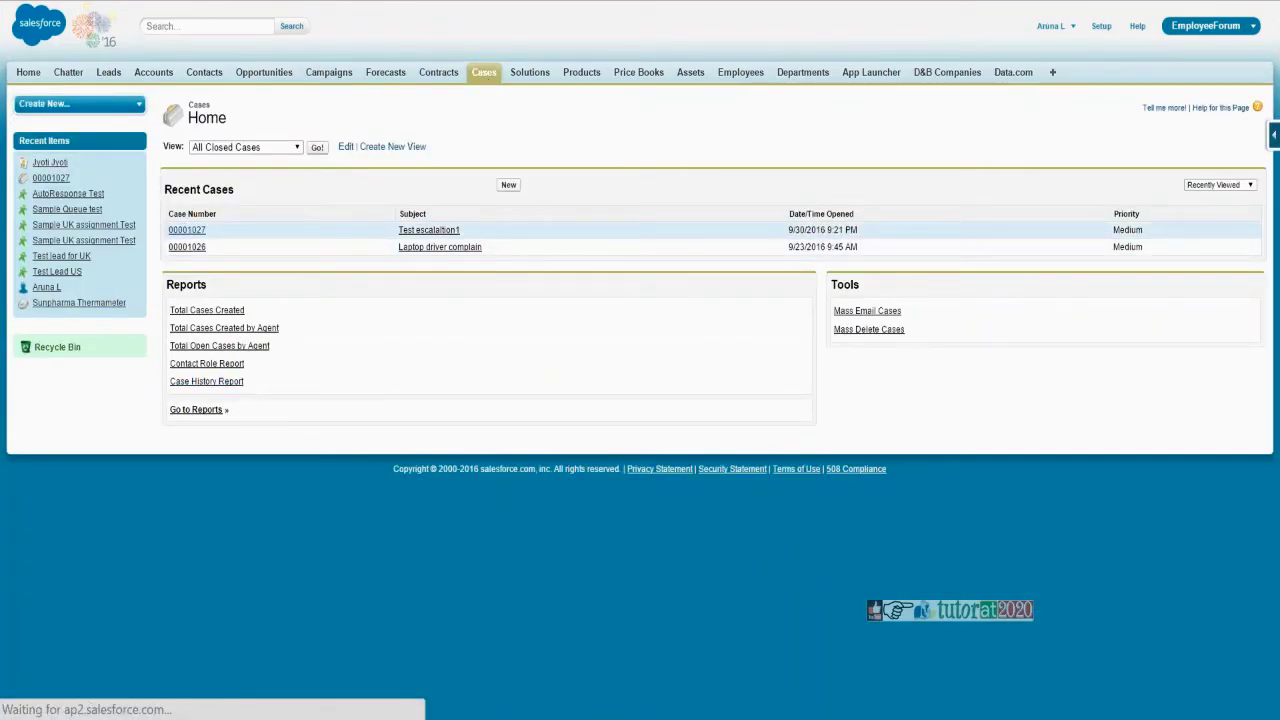
scroll(380, 363, down, 3)
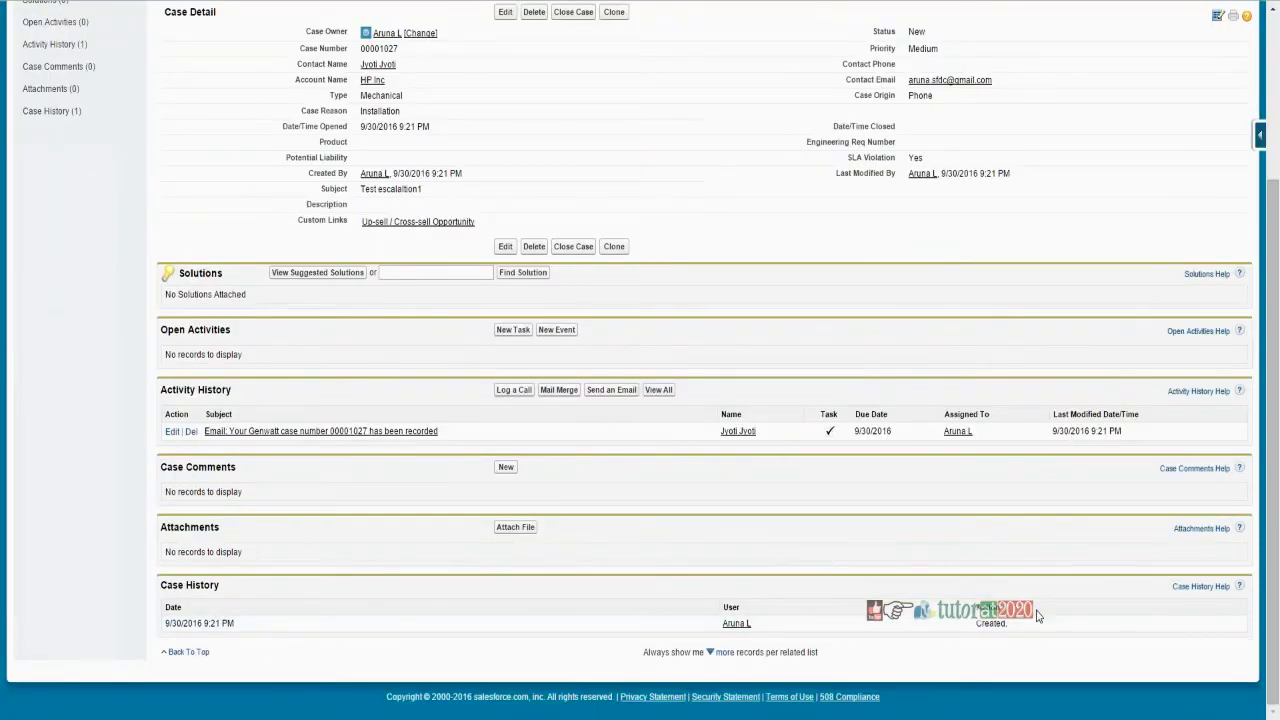
drag(1040, 620, 834, 603)
scroll(560, 480, up, 3)
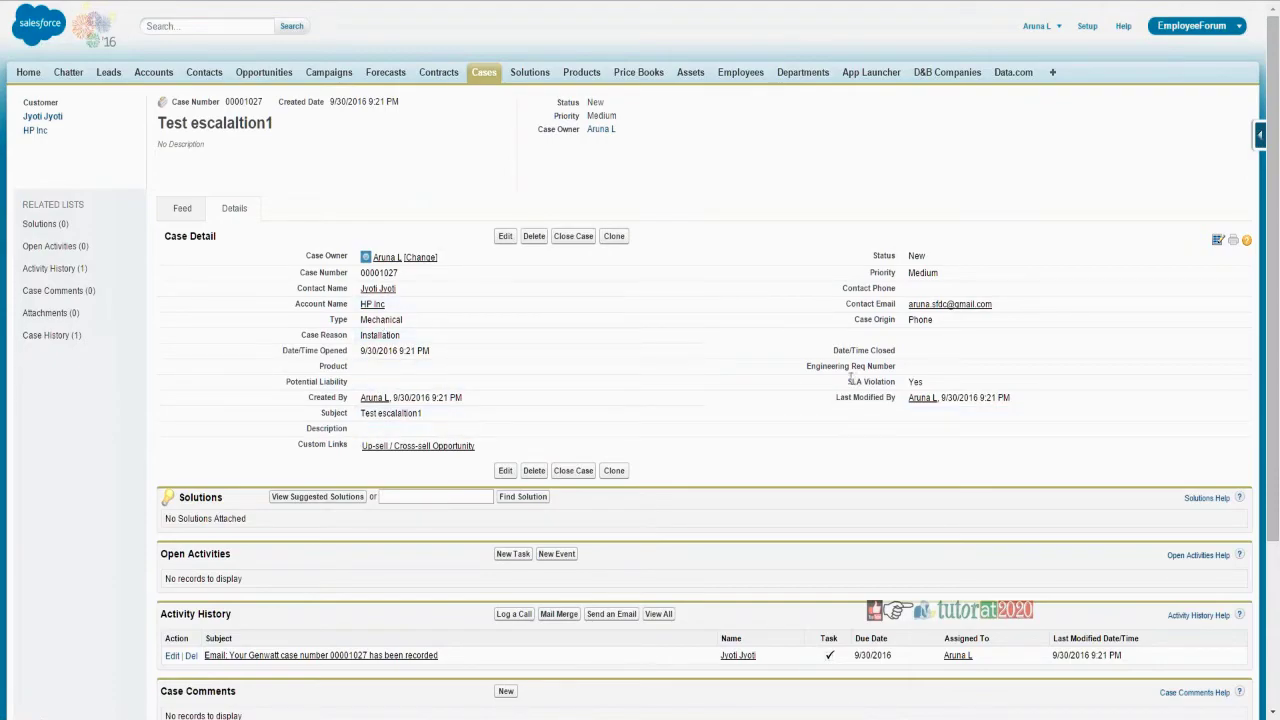
drag(850, 379, 946, 389)
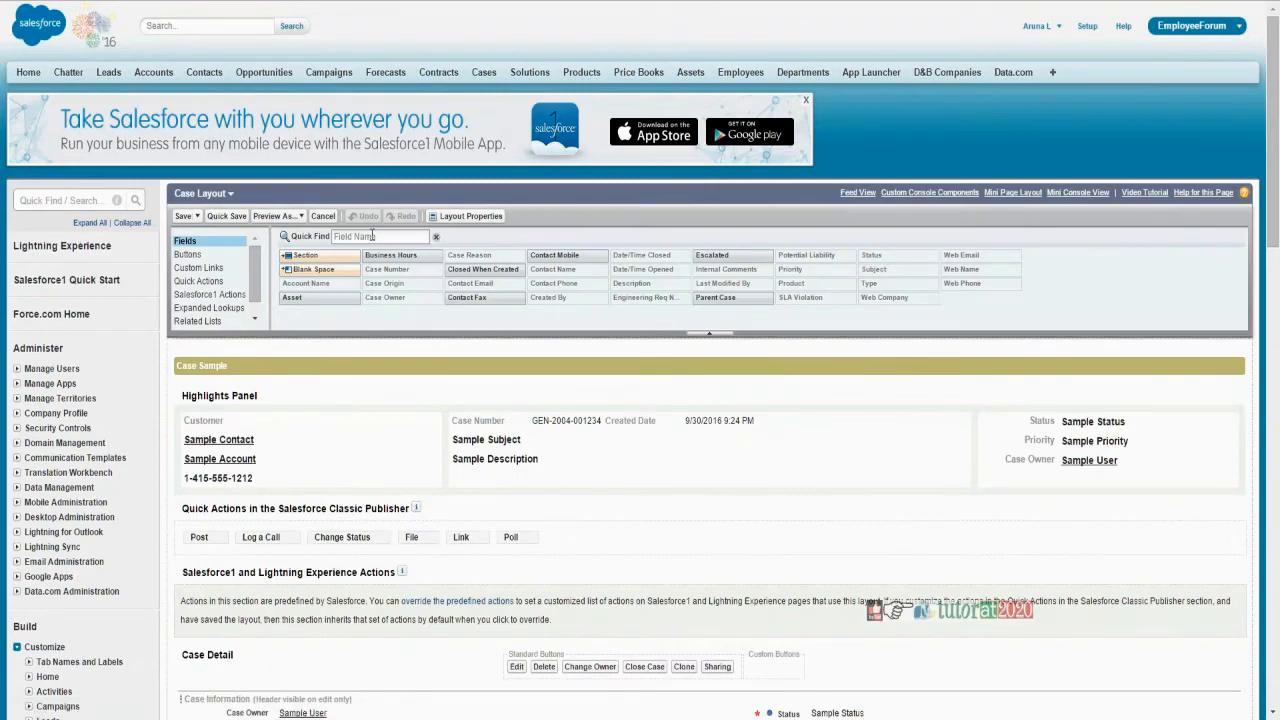
- Find the Escalated field in the Case page layout, place it below SLA Violation and save the layout
click(372, 236)
text(esca)
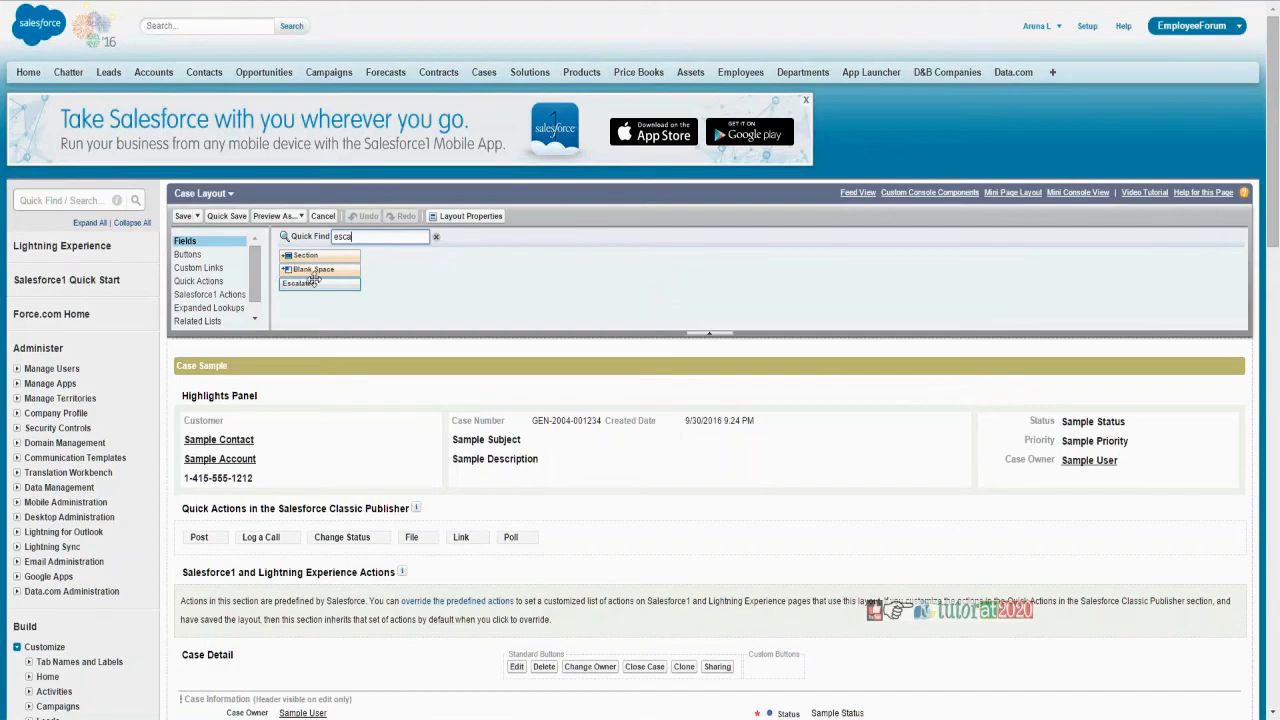
drag(314, 283, 776, 563)
scroll(857, 400, down, 4)
click(182, 13)
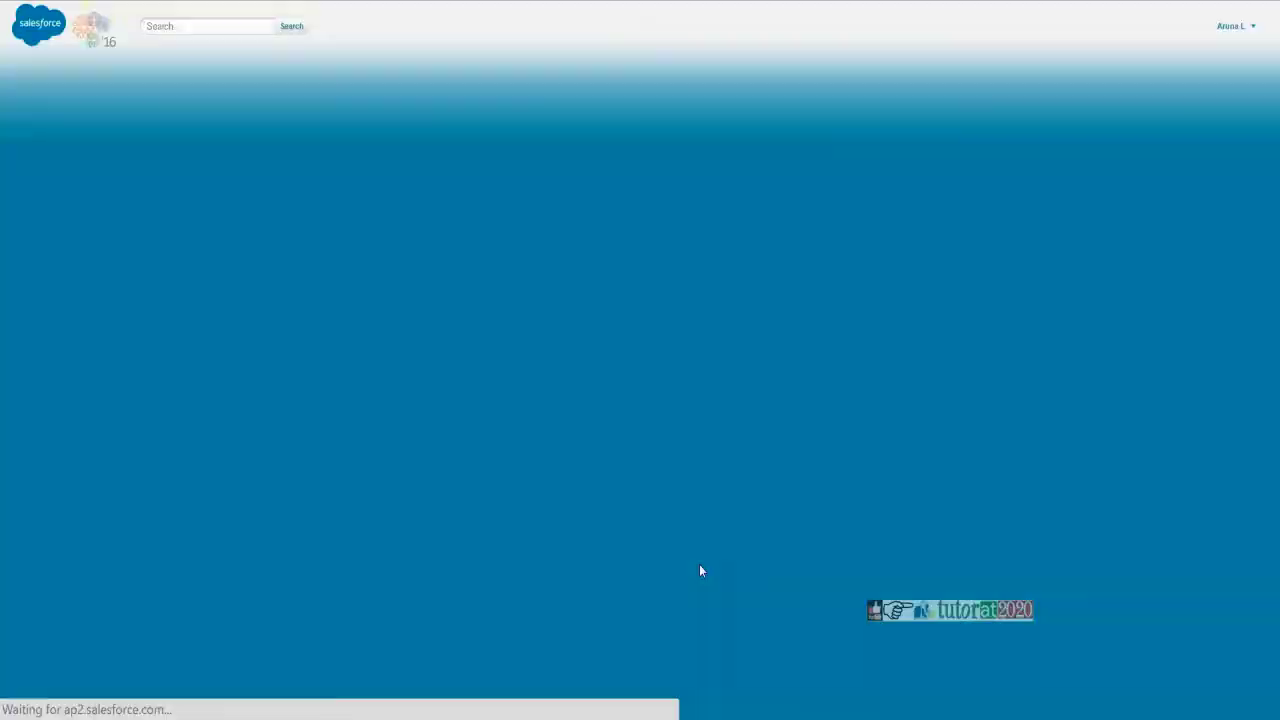
- Check the case owner, Escalated field and Case History on the Test escalaltion1 case
scroll(758, 476, down, 3)
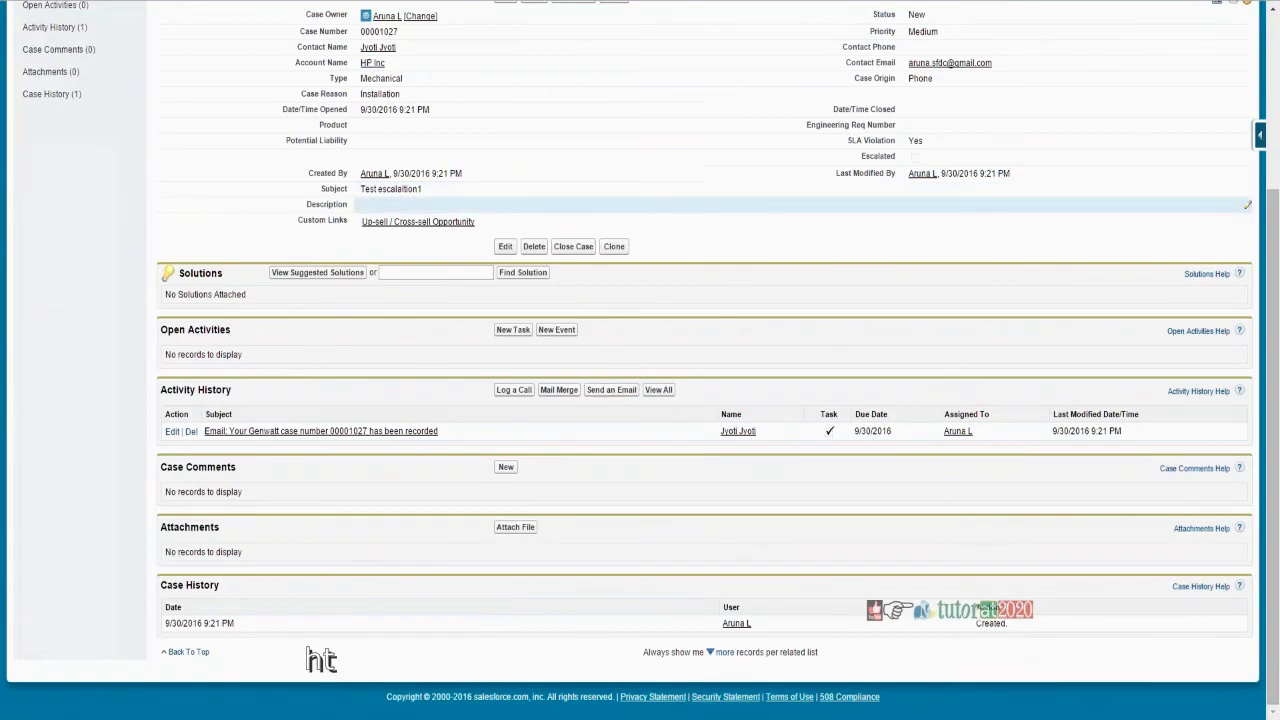
drag(447, 18, 356, 20)
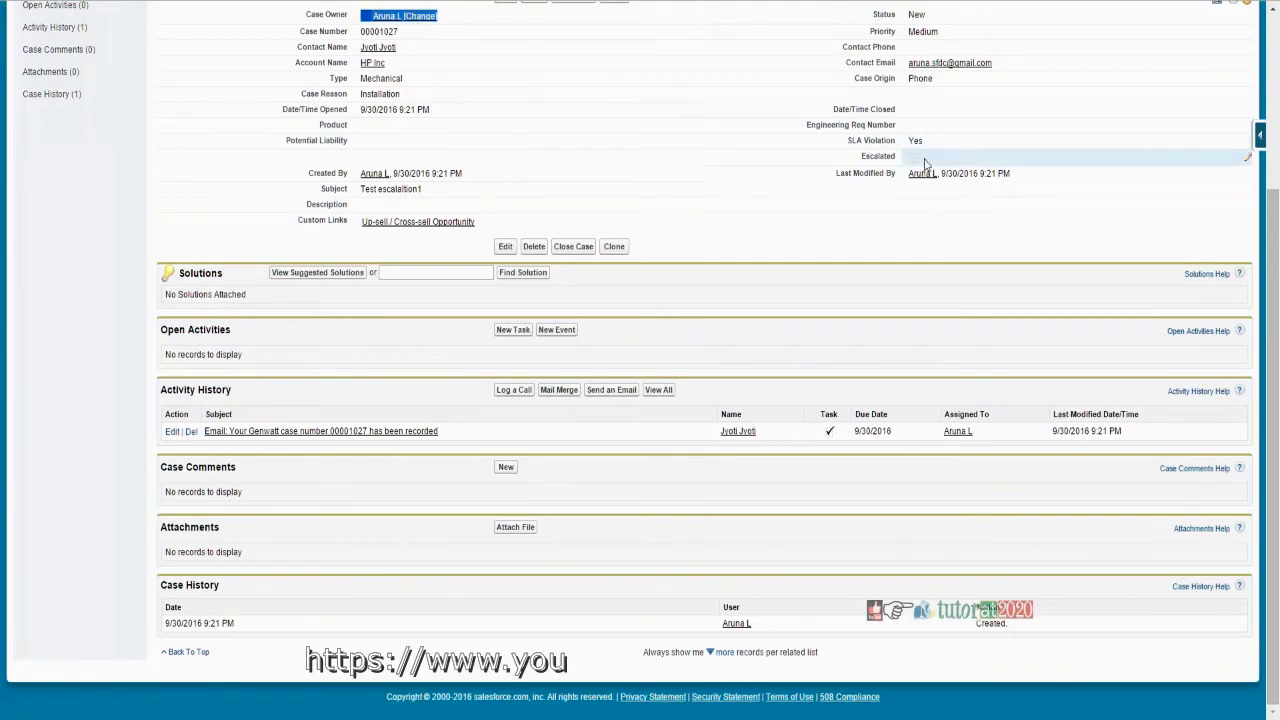
drag(926, 164, 900, 158)
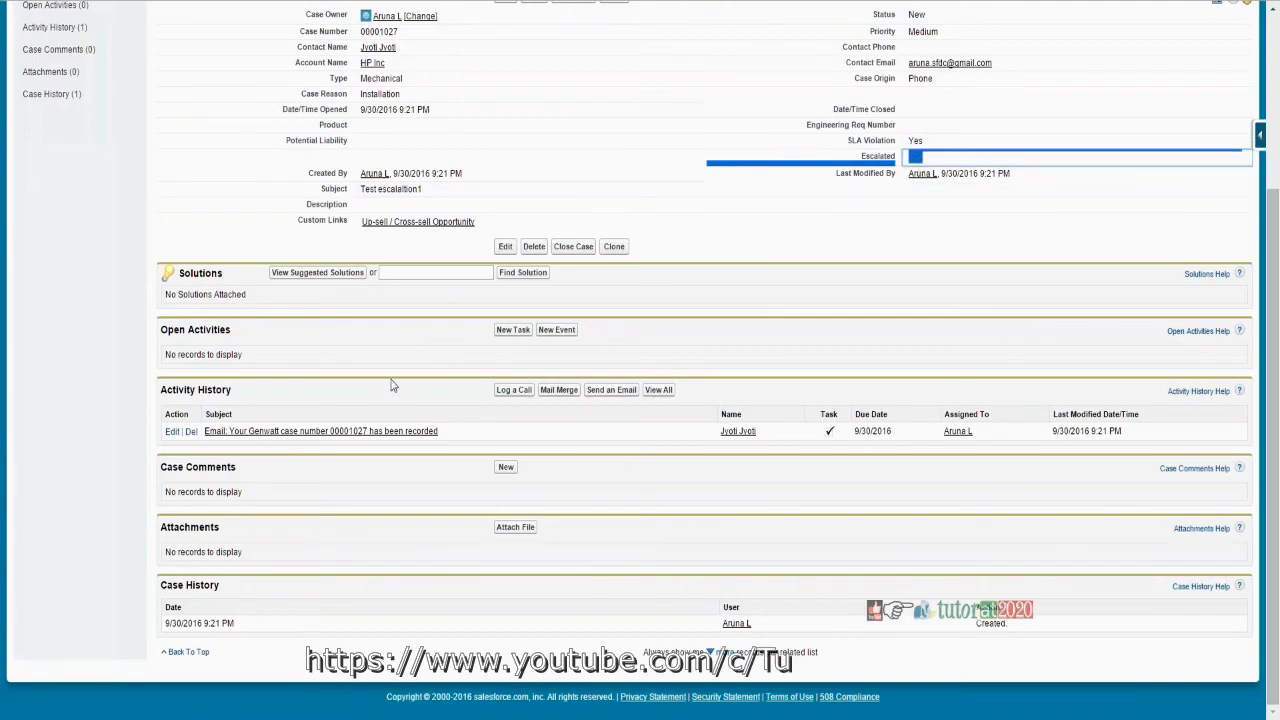
click(960, 261)
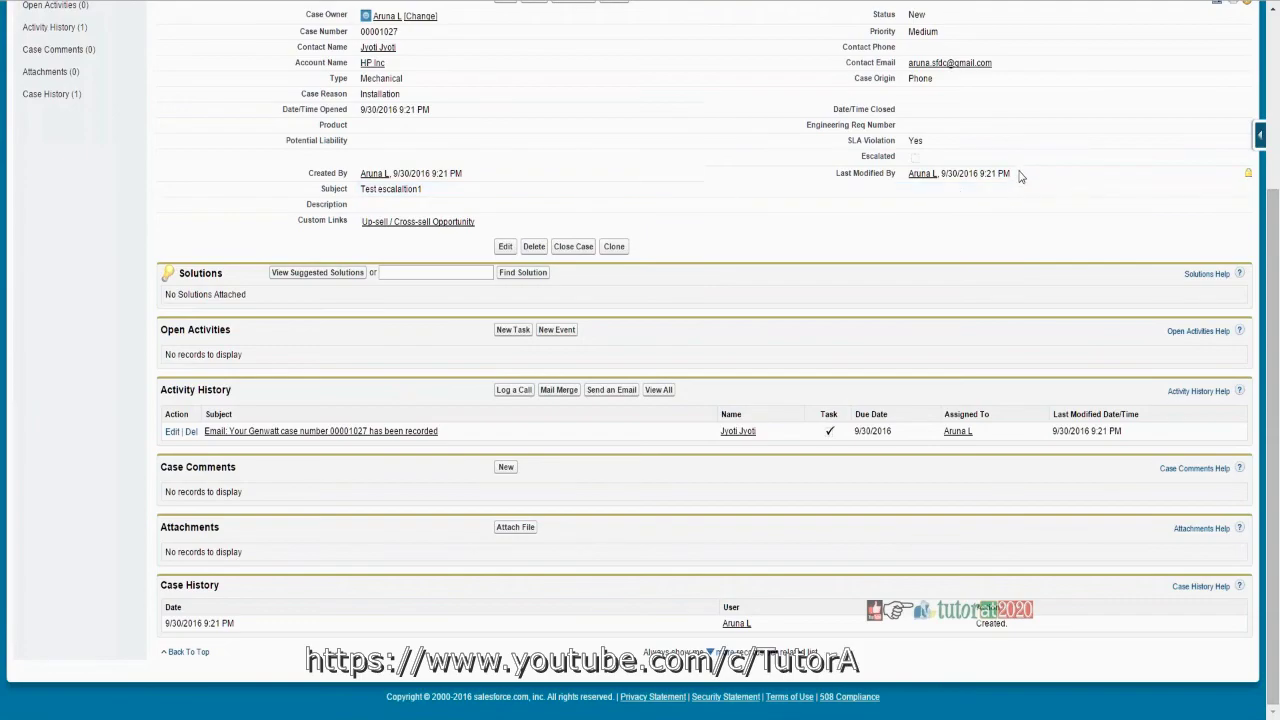